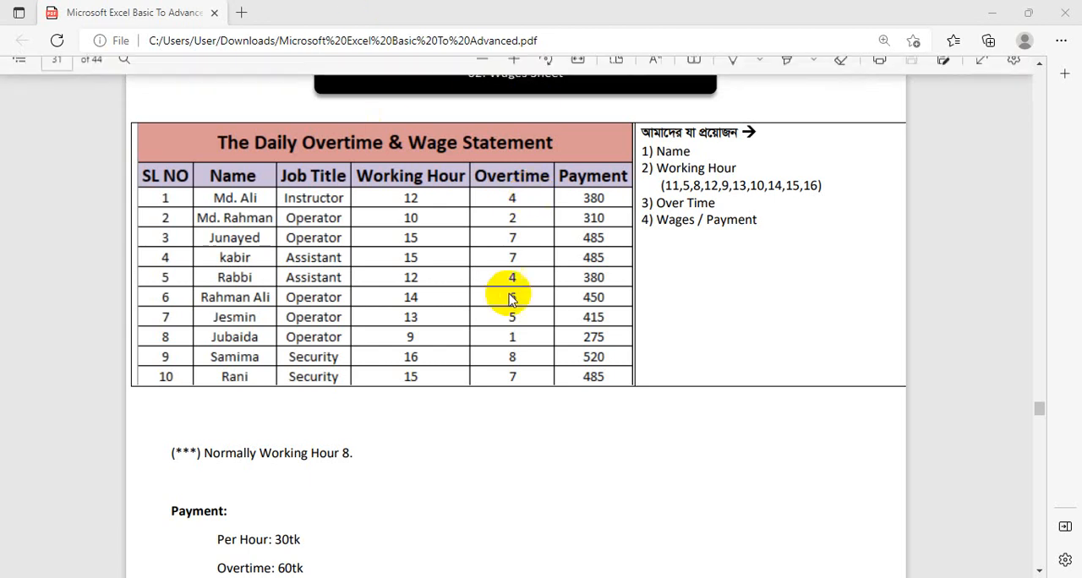
pyautogui.scroll(2, 499, 226)
pyautogui.scroll(-2, 524, 245)
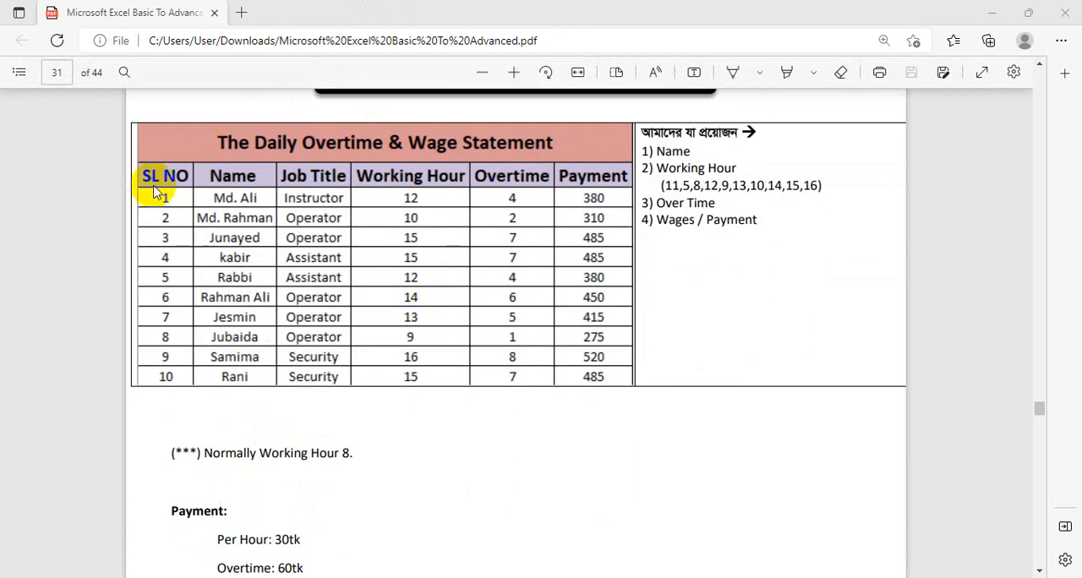
pyautogui.doubleClick(218, 179)
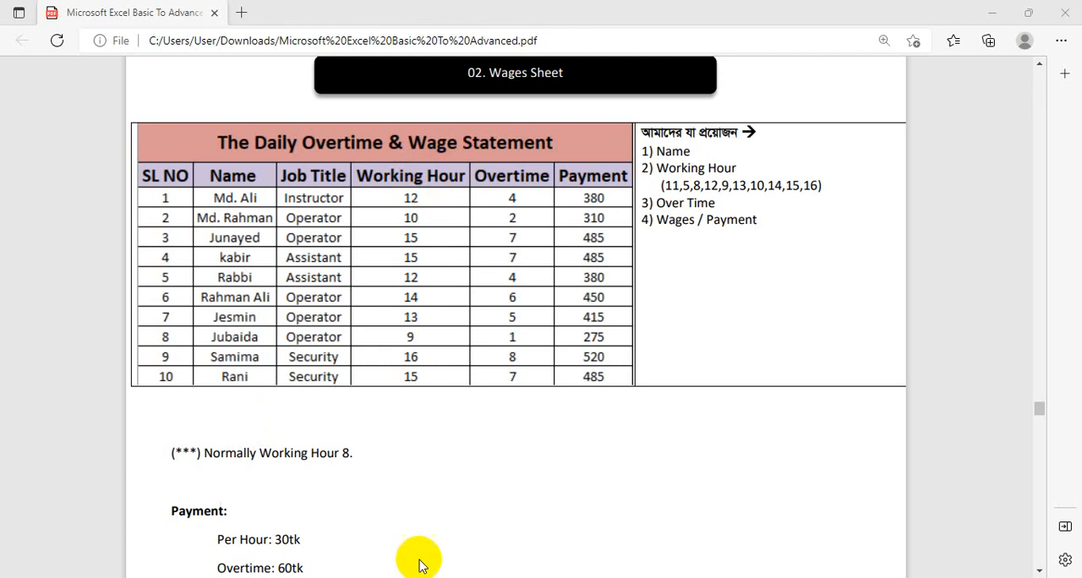
# Switch to the All in One.xlsx workbook in Excel, add a new worksheet and rename it Wages Sheet
pyautogui.hotkey('alt', 'Tab')
pyautogui.scroll(-1, 600, 516)
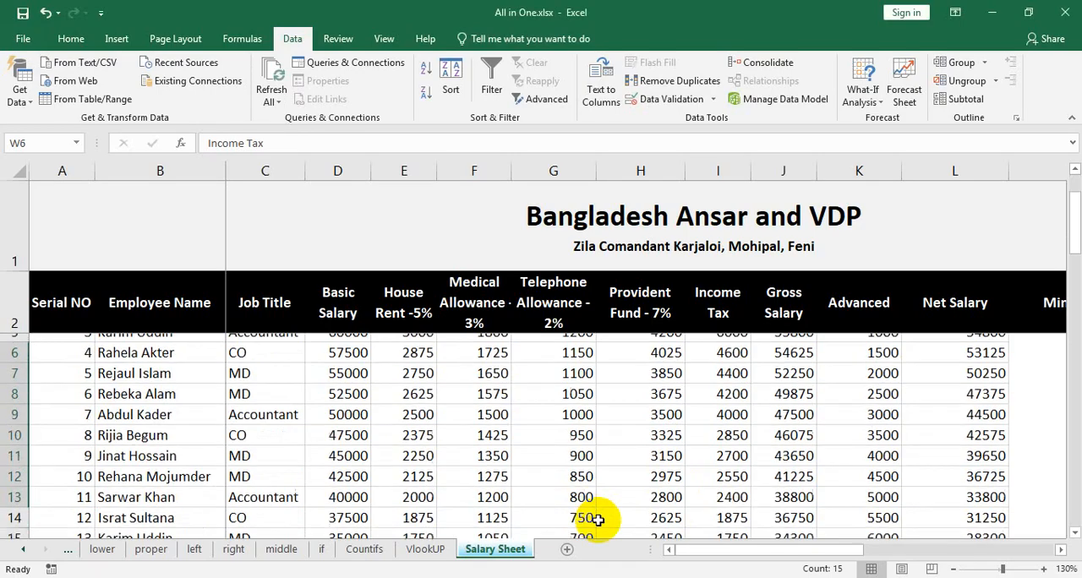
pyautogui.click(565, 551)
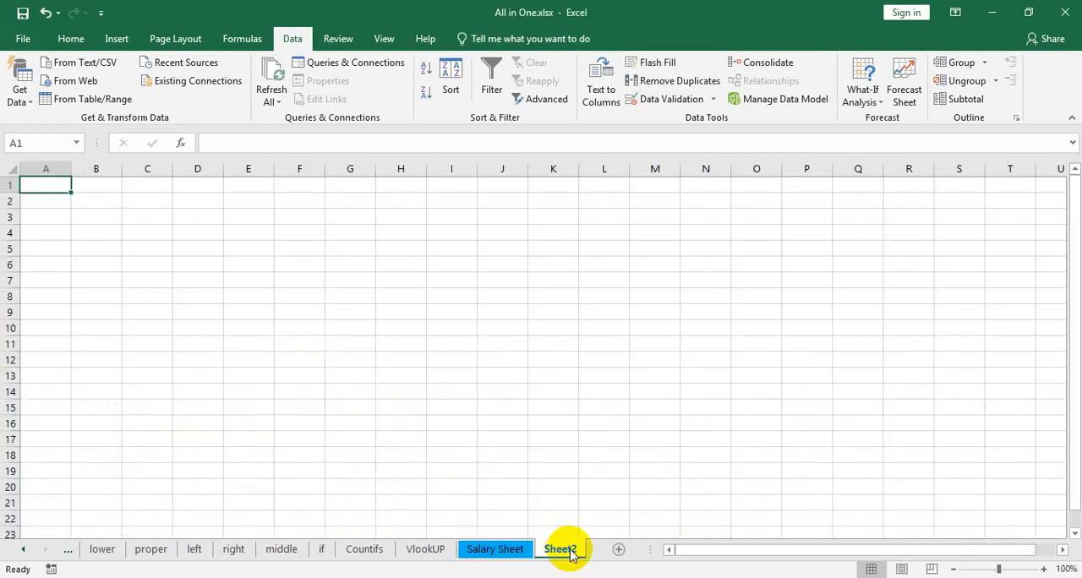
pyautogui.rightClick(566, 551)
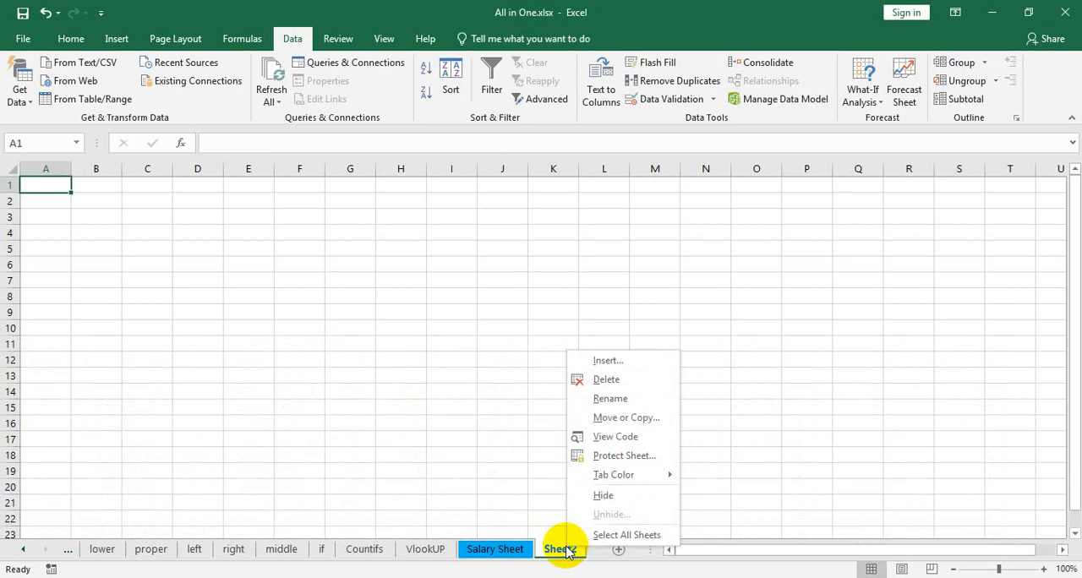
pyautogui.click(610, 398)
pyautogui.write('Wage')
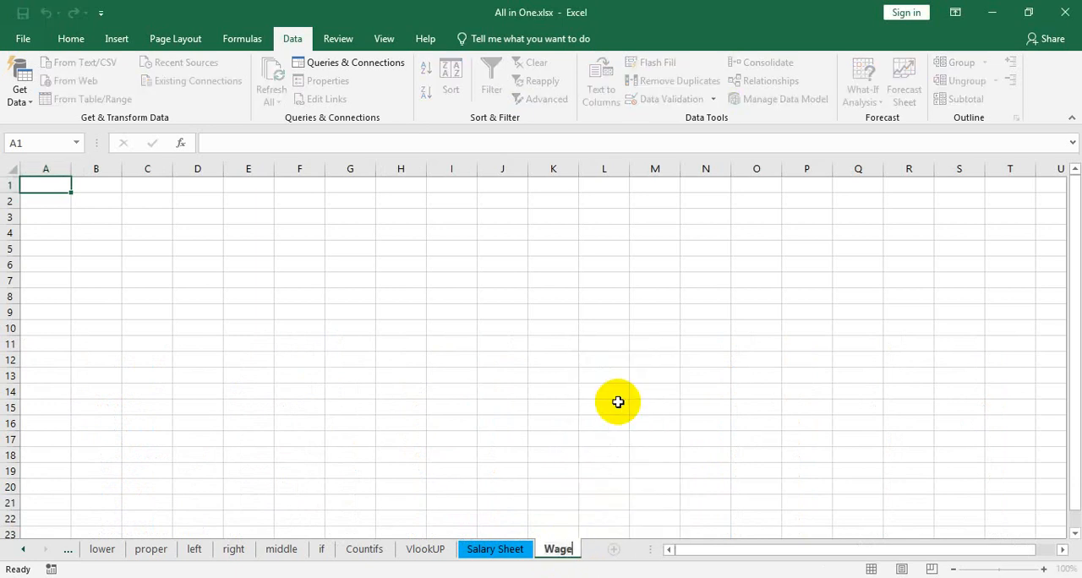
pyautogui.write('s Sheet')
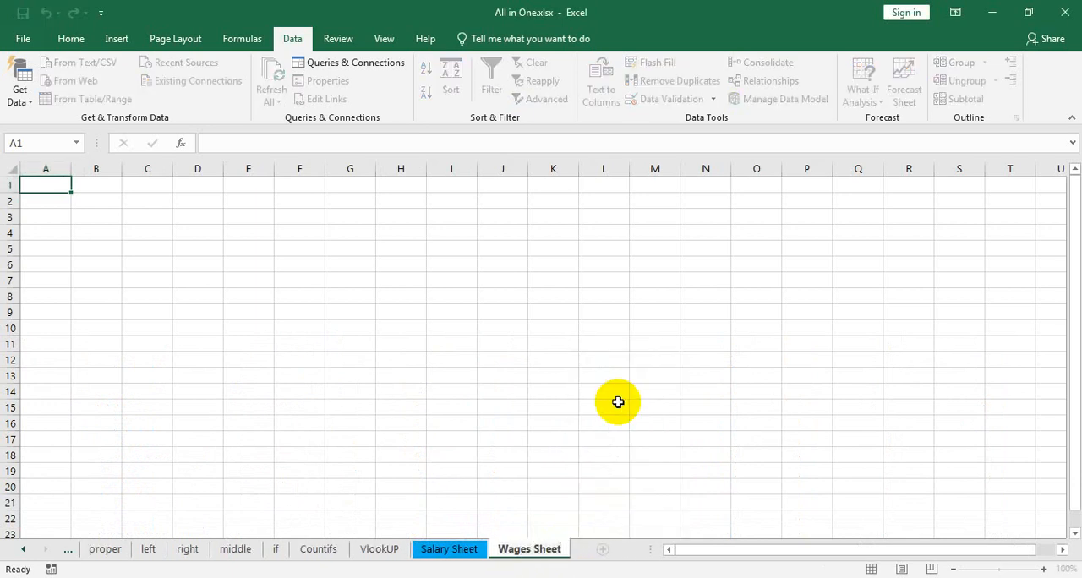
pyautogui.press('Return')
# Enter the column header Serial No in cell A1 of the Wages Sheet
pyautogui.keyDown('ctrl'); pyautogui.scroll(5, 194, 283); pyautogui.keyUp('ctrl')
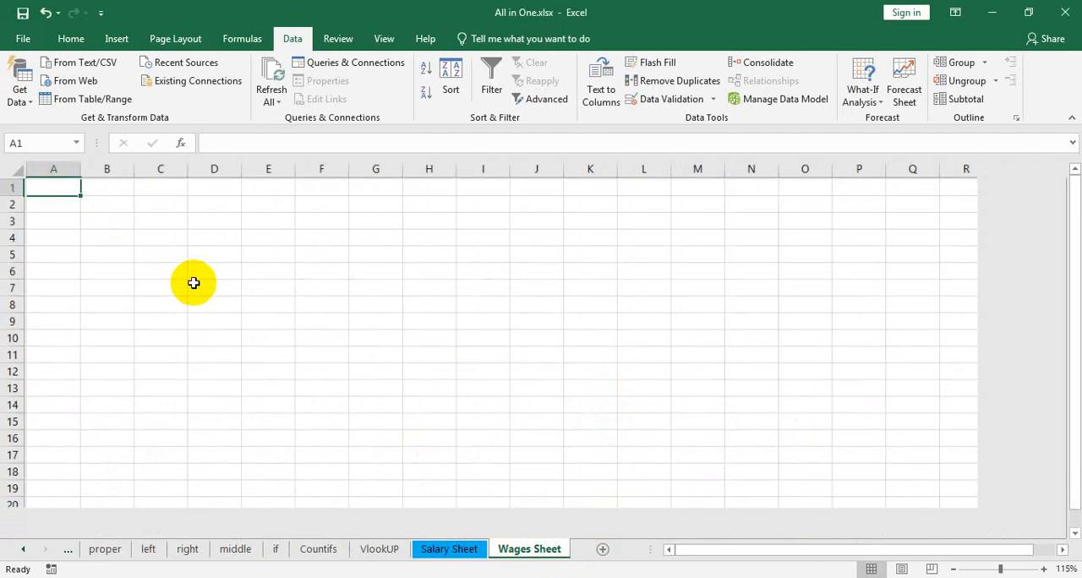
pyautogui.write('Se')
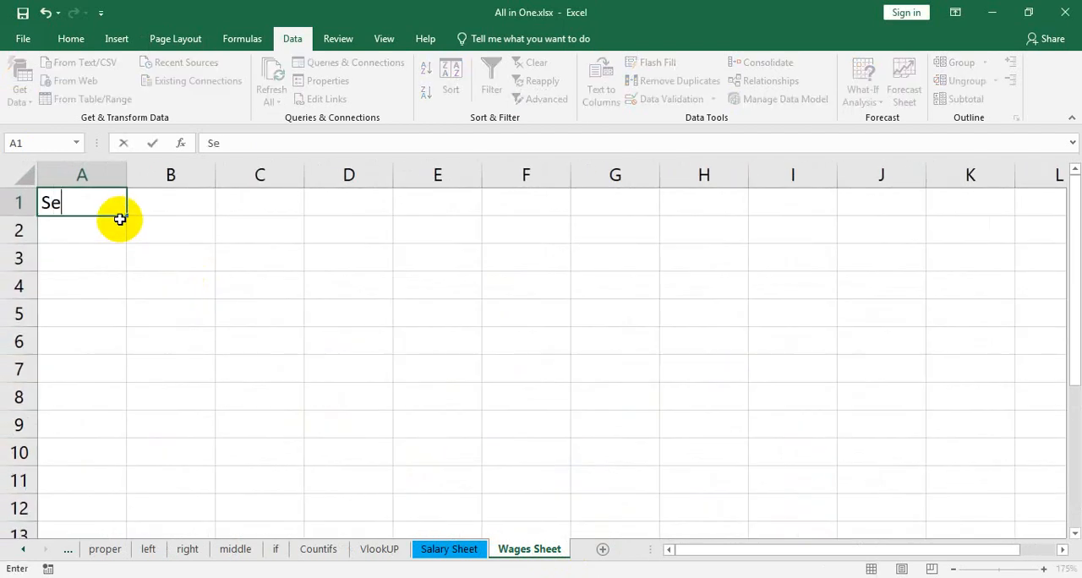
pyautogui.write('rial No')
pyautogui.press('Tab')
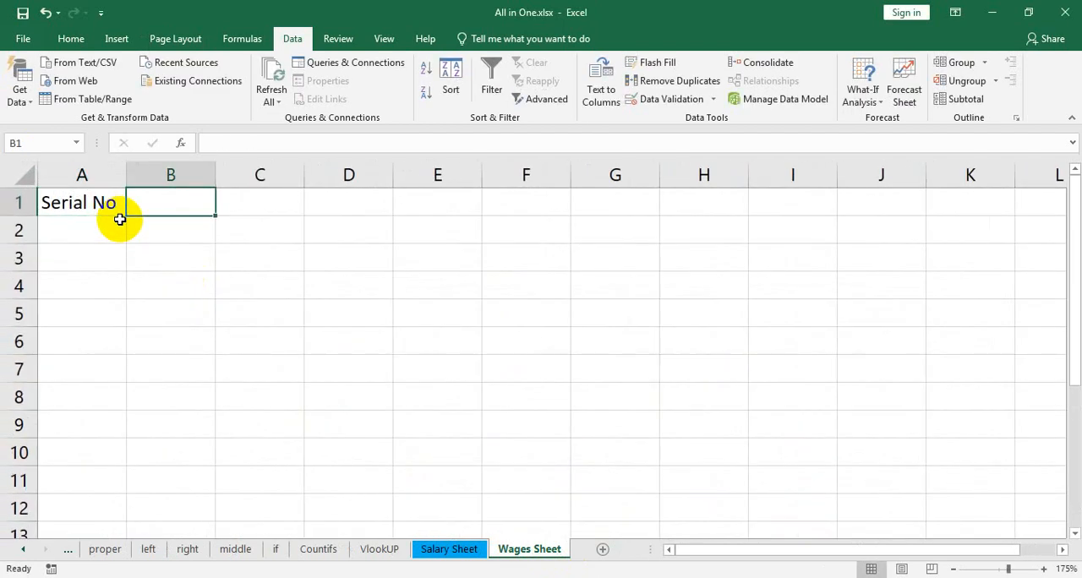
# Enter the column headers Employee Name in B1 and Job Title in C1
pyautogui.write('Employe')
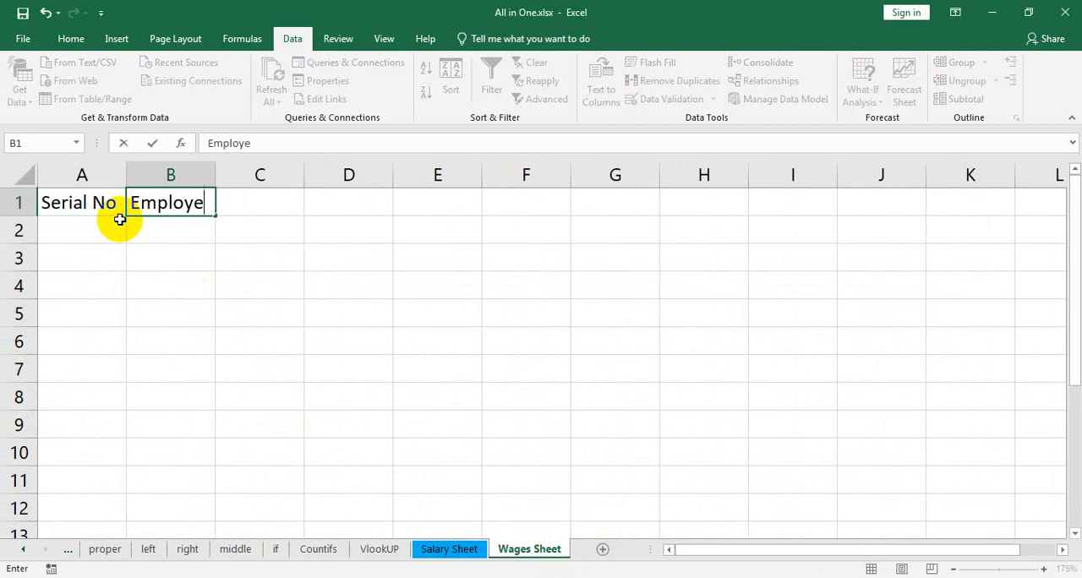
pyautogui.write('e Nsme')
pyautogui.press('BackSpace')
pyautogui.press('BackSpace')
pyautogui.press('BackSpace')
pyautogui.write('am')
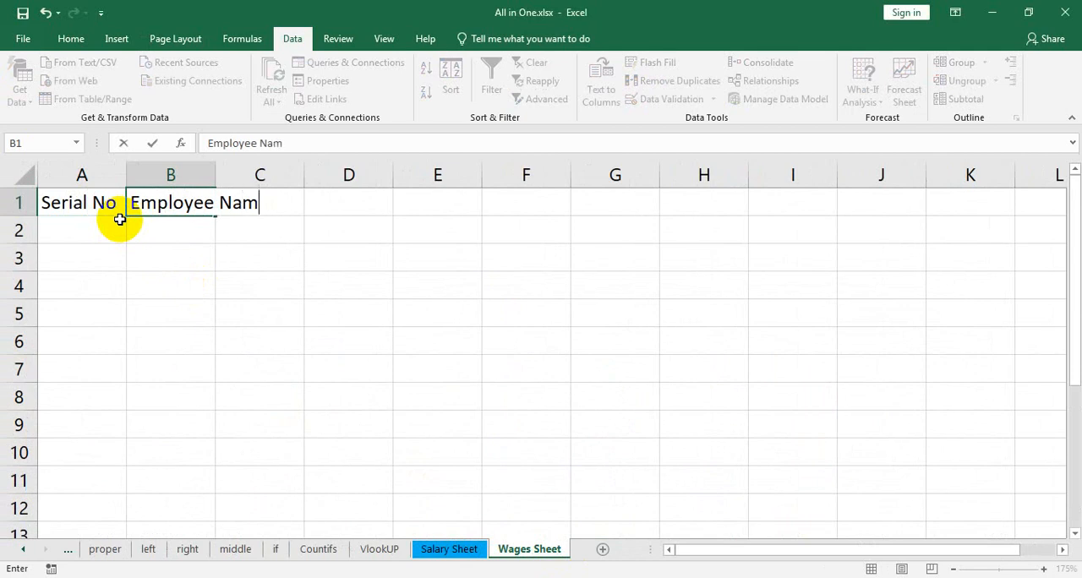
pyautogui.write('e')
pyautogui.press('Tab')
pyautogui.write('Jo')
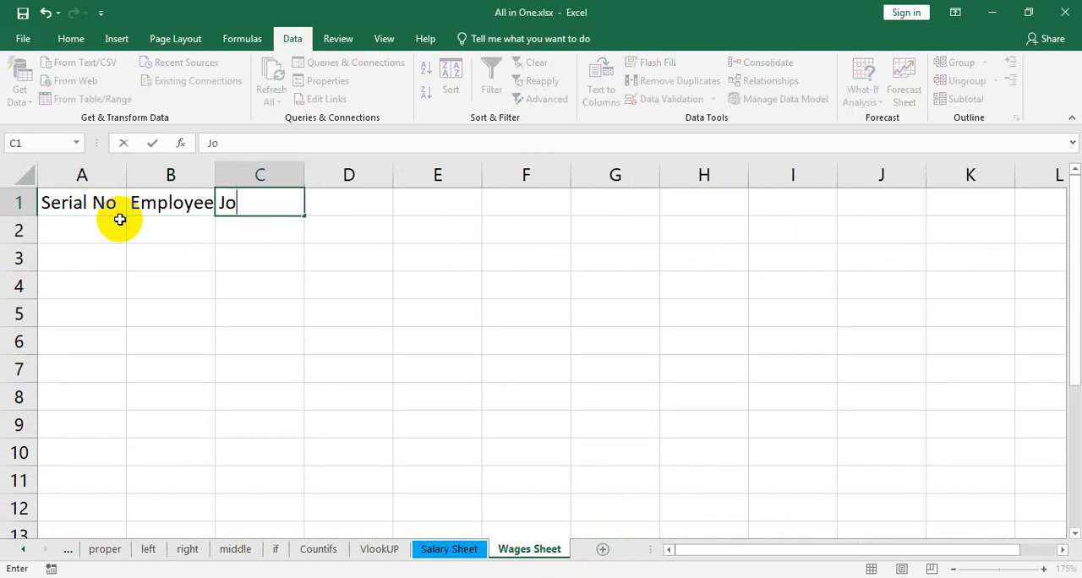
pyautogui.write('b Title')
pyautogui.hotkey('ctrl', 'Return')
pyautogui.press('Tab')
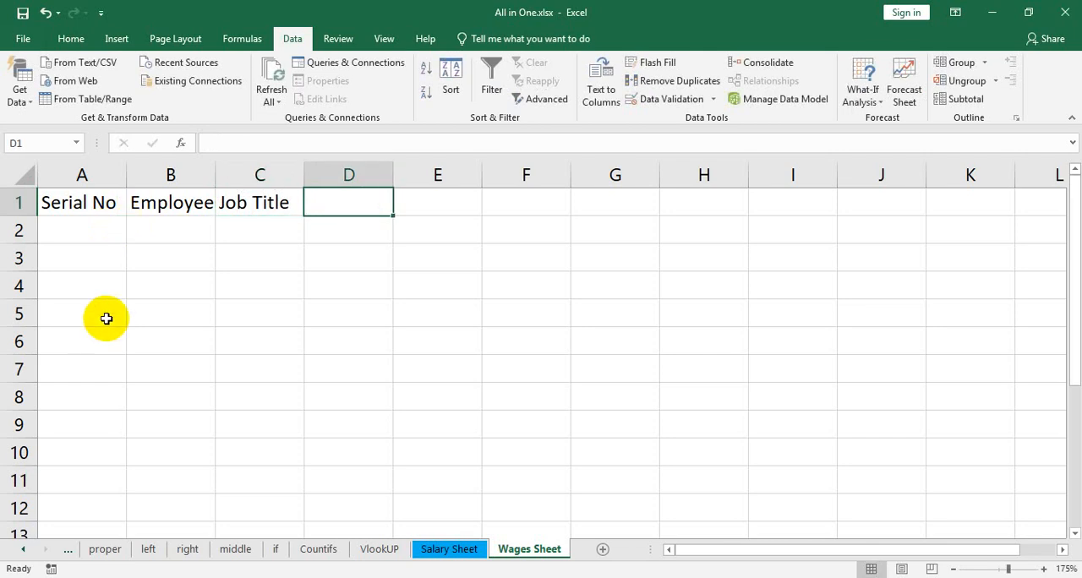
# Place the workbook side by side with the PDF wage table and enter the header Working Hour in D1
pyautogui.press('super+Left')
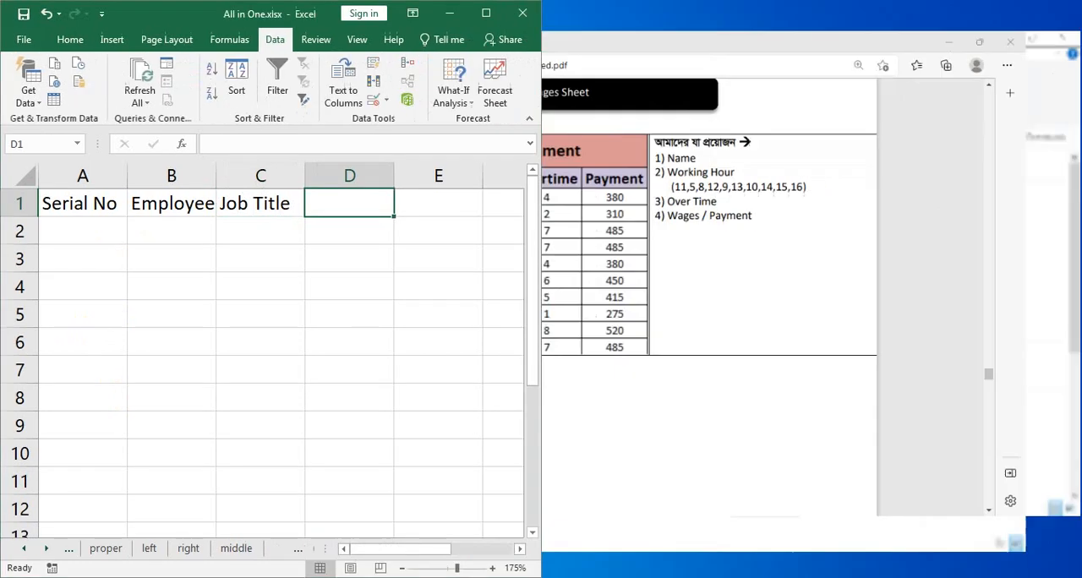
pyautogui.click(742, 191)
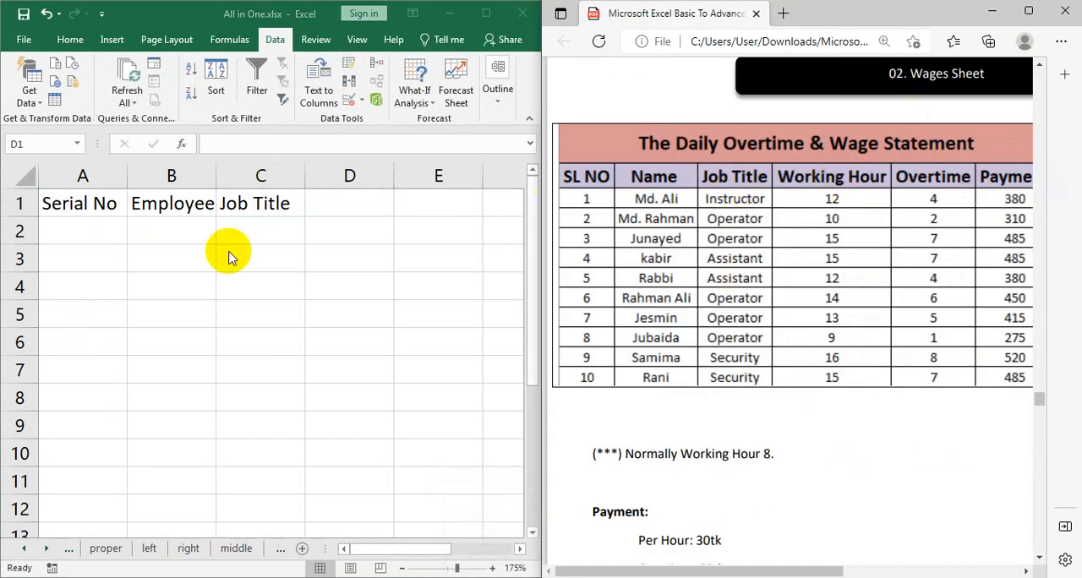
pyautogui.click(310, 203)
pyautogui.write('W')
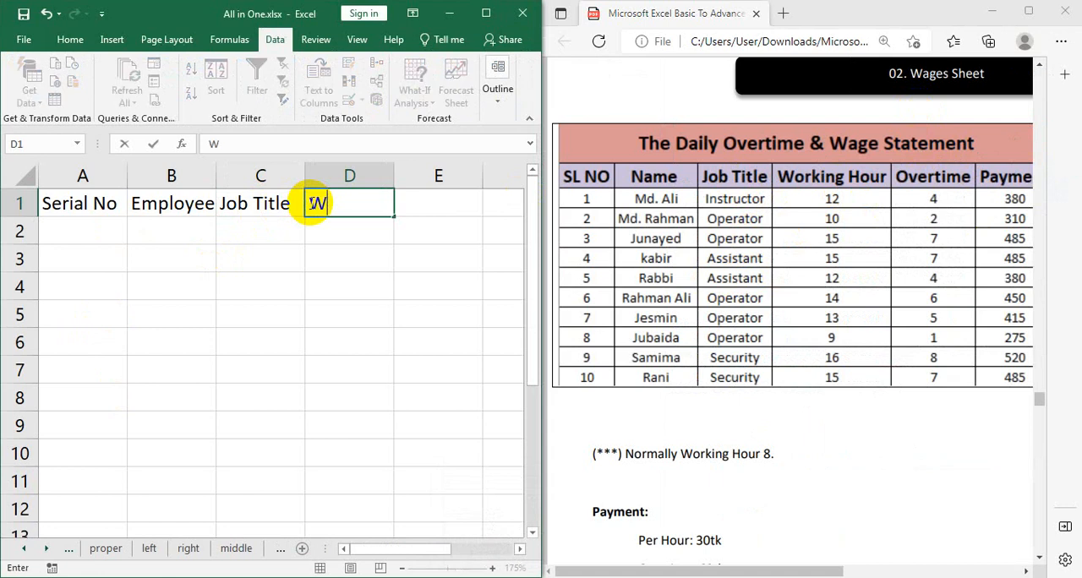
pyautogui.write('orking H our')
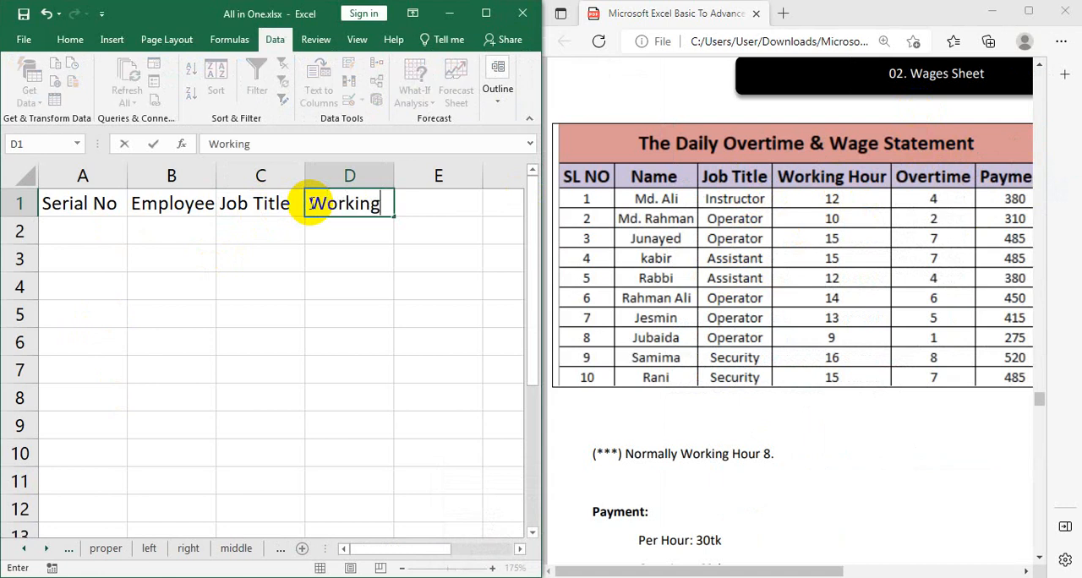
pyautogui.press('BackSpace')
pyautogui.press('BackSpace')
pyautogui.press('BackSpace')
pyautogui.press('BackSpace')
pyautogui.write('out')
pyautogui.press('BackSpace')
pyautogui.write('r')
pyautogui.press('Tab')
# Enter the column headers Overtime in E1 and Payment in F1
pyautogui.write('Overtime')
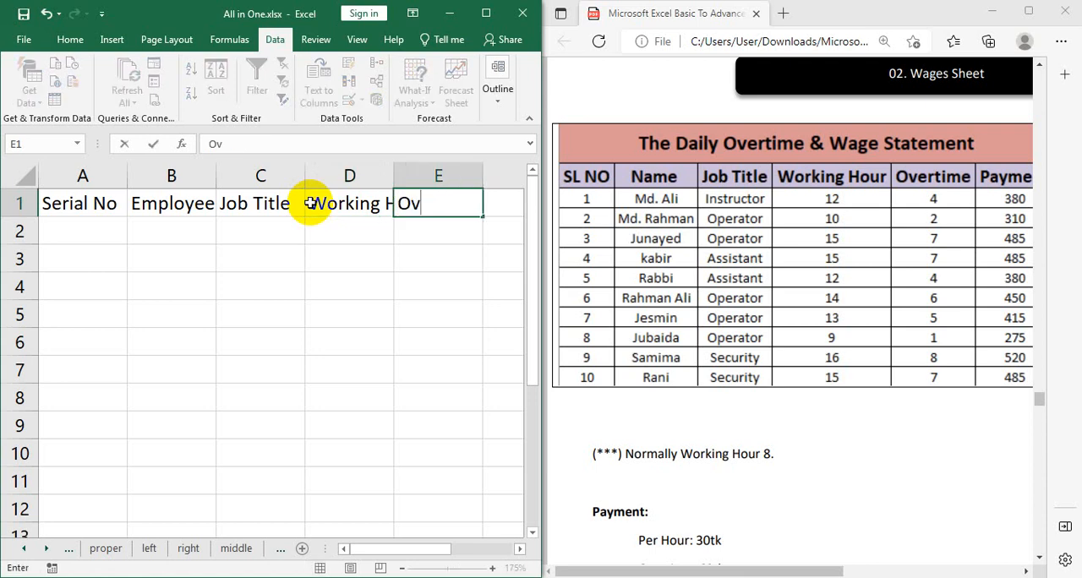
pyautogui.press('Tab')
pyautogui.write('Py')
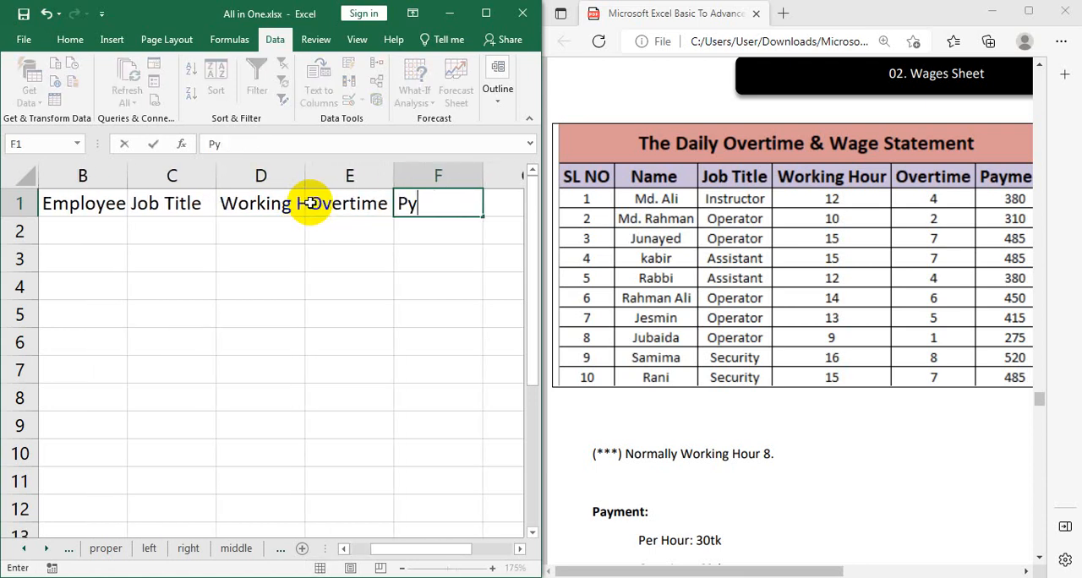
pyautogui.press('BackSpace')
pyautogui.write('ayment')
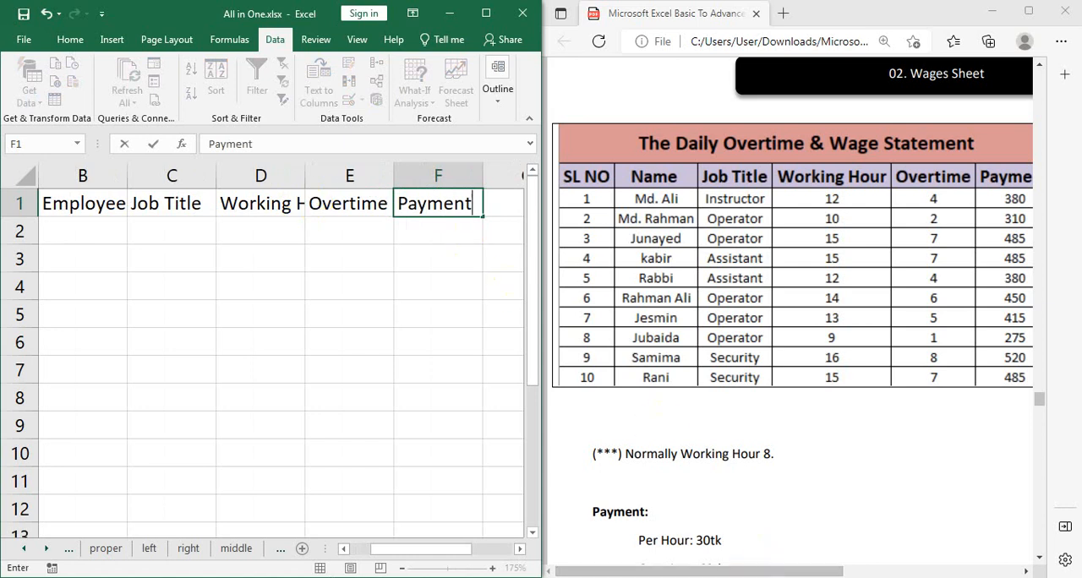
# Check the rest of the PDF wage table, put its window away and maximize the workbook window
pyautogui.moveTo(754, 570); pyautogui.dragTo(833, 569)
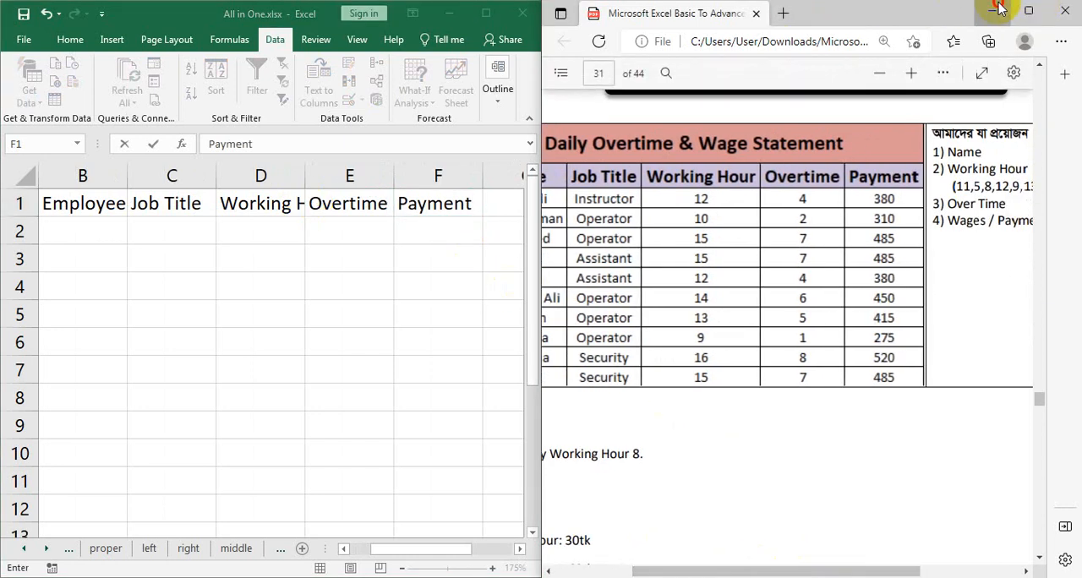
pyautogui.click(1056, 9)
pyautogui.click(487, 15)
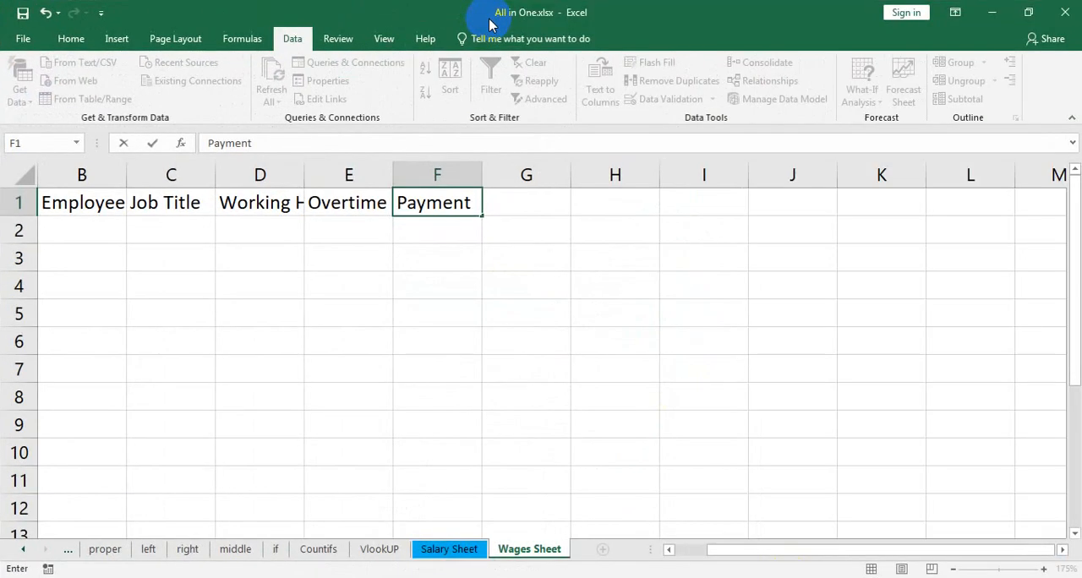
pyautogui.click(541, 316)
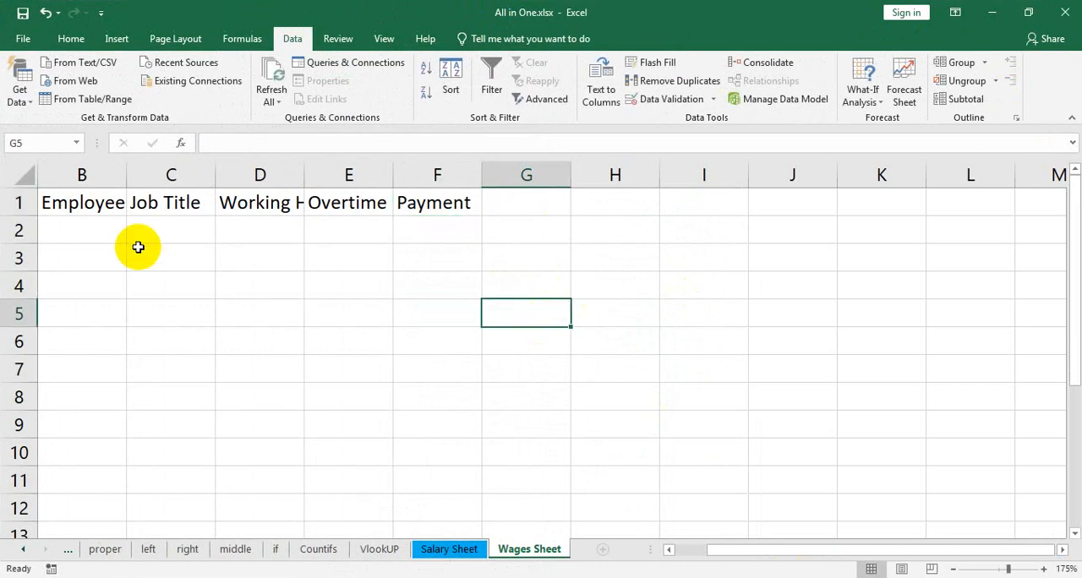
# Widen column B so the full Employee Name header fits
pyautogui.moveTo(764, 550); pyautogui.dragTo(619, 565)
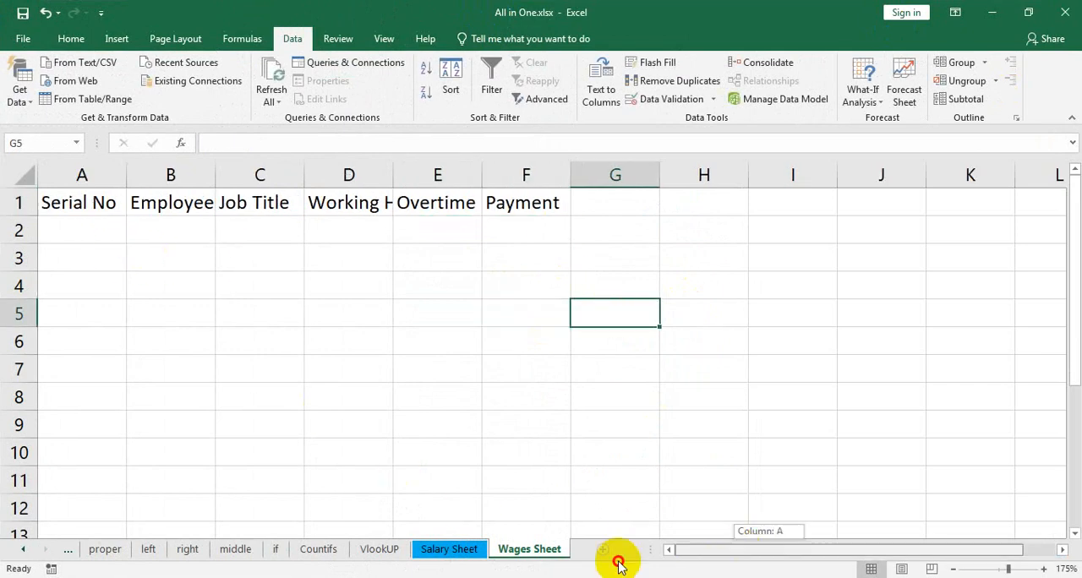
pyautogui.click(94, 229)
pyautogui.moveTo(219, 170); pyautogui.dragTo(286, 174)
# Enter 1 in A2 and fill the serial numbers down column A as a series up to 70 in A71
pyautogui.write('1')
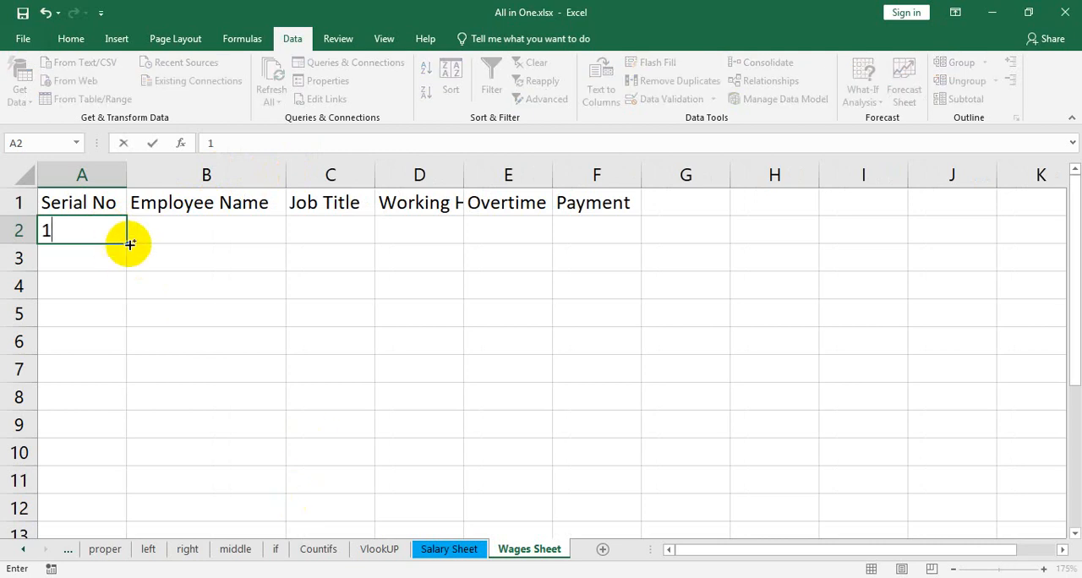
pyautogui.moveTo(127, 241); pyautogui.dragTo(109, 325)
pyautogui.scroll(19, 381, 431)
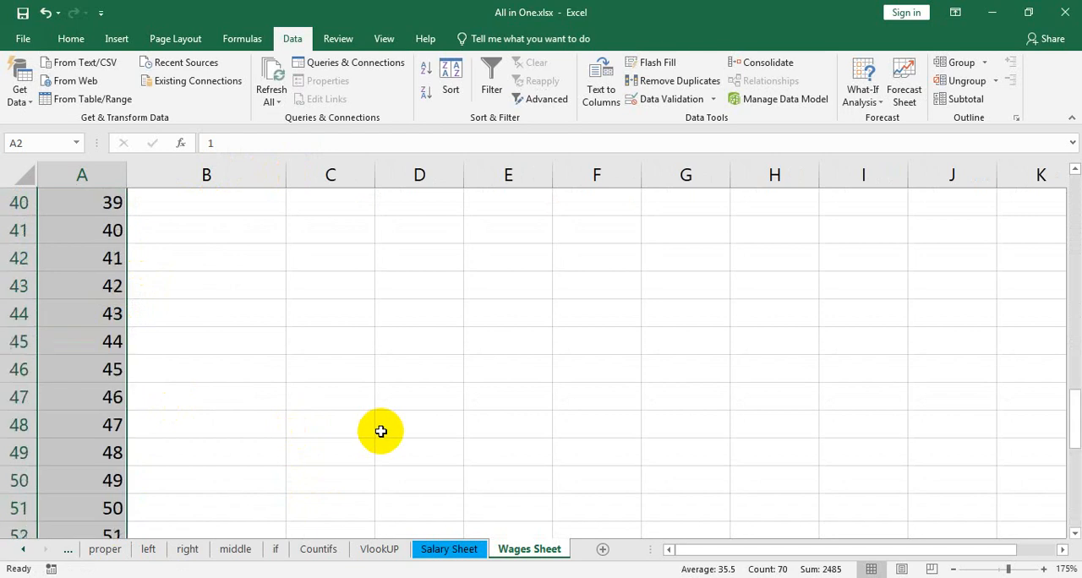
pyautogui.scroll(3, 296, 218)
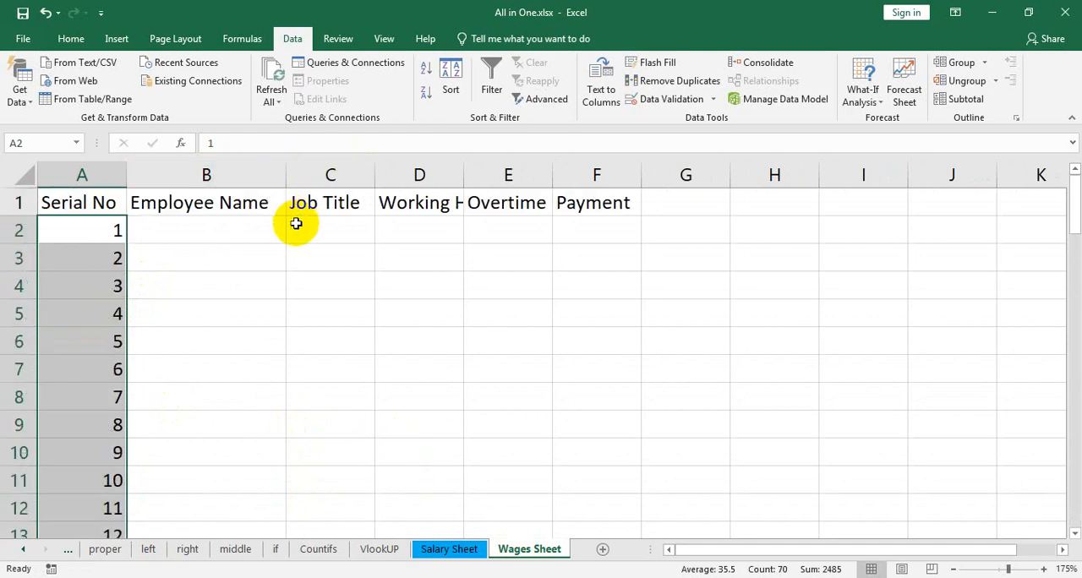
# Widen column B further, enter the first employee's full name in B2 and autofill the list of employee names down to B71
pyautogui.moveTo(285, 171); pyautogui.dragTo(467, 173)
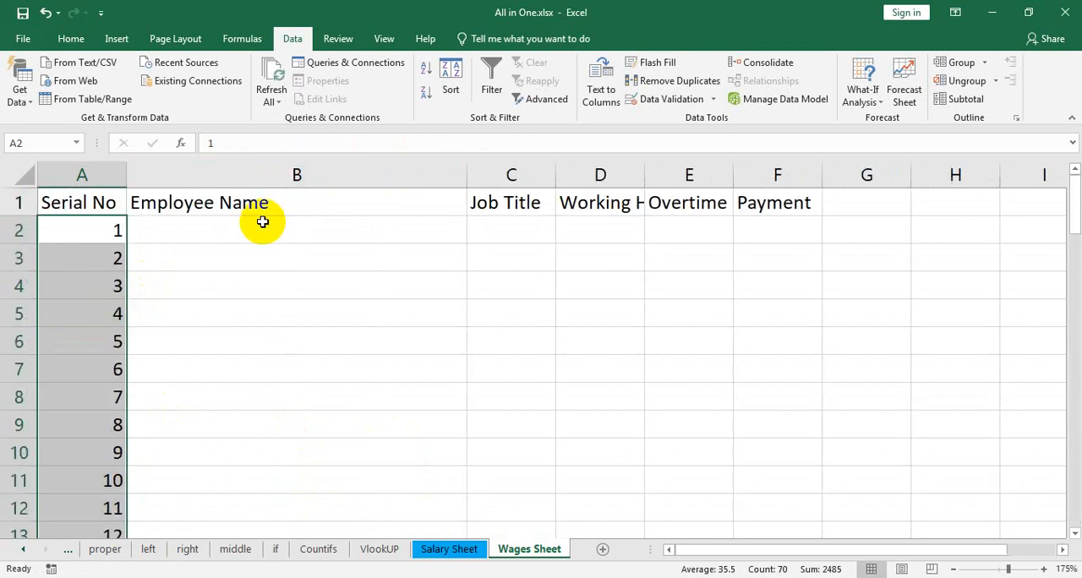
pyautogui.click(246, 233)
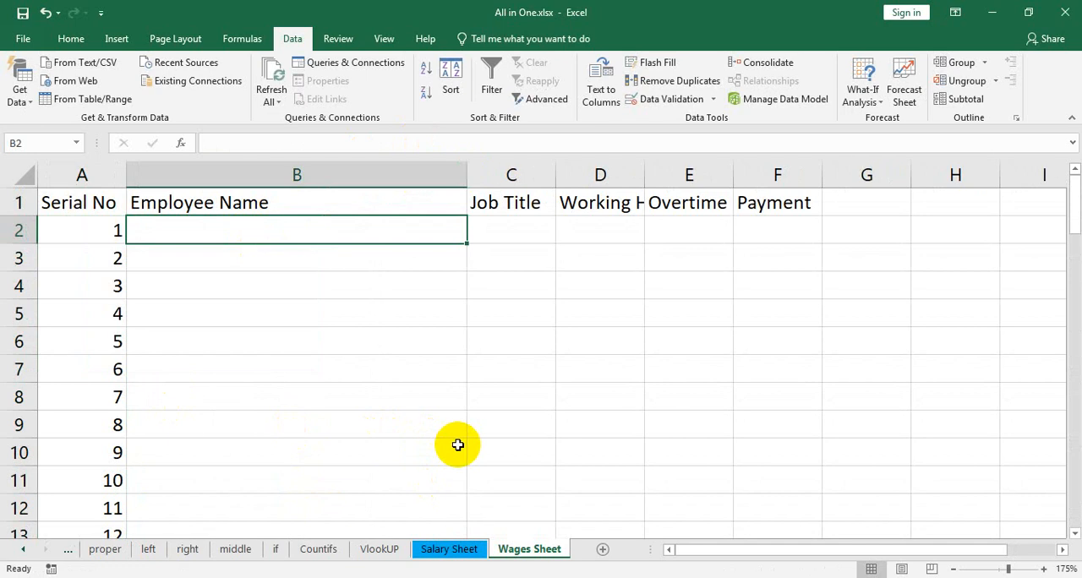
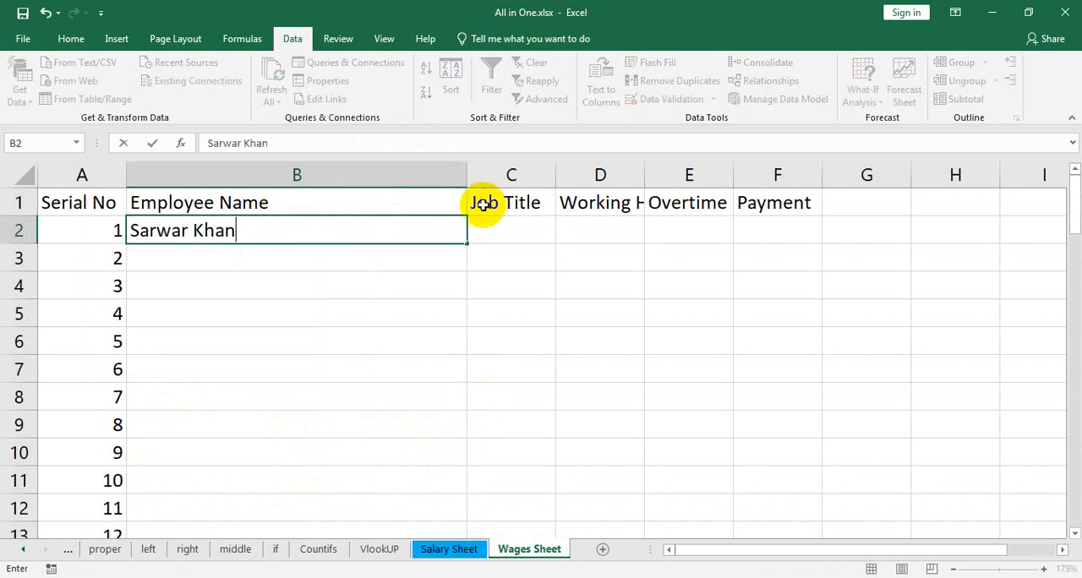
pyautogui.doubleClick(465, 242)
pyautogui.scroll(-4, 354, 410)
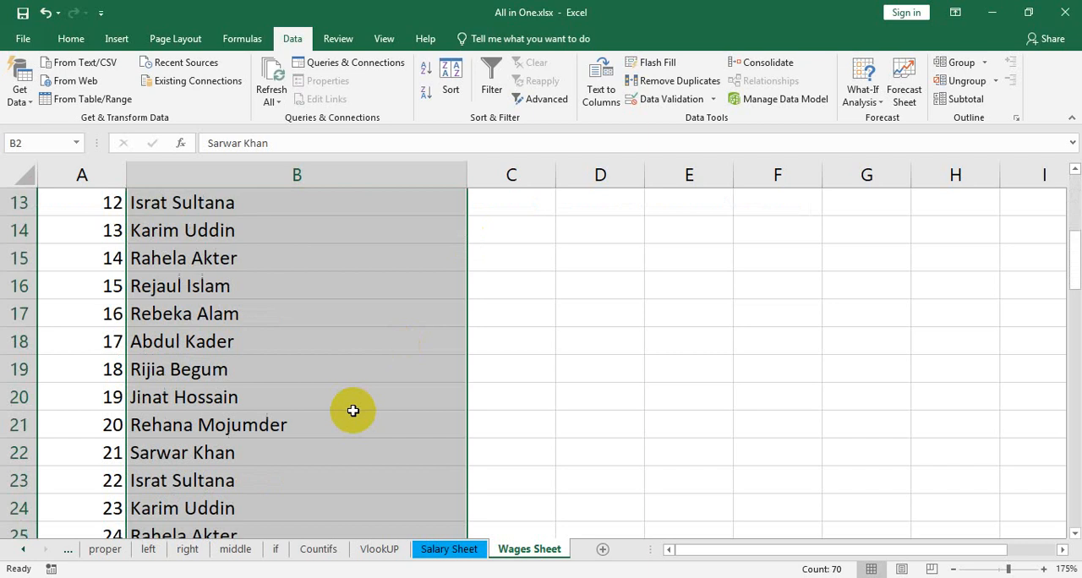
pyautogui.scroll(-19, 354, 411)
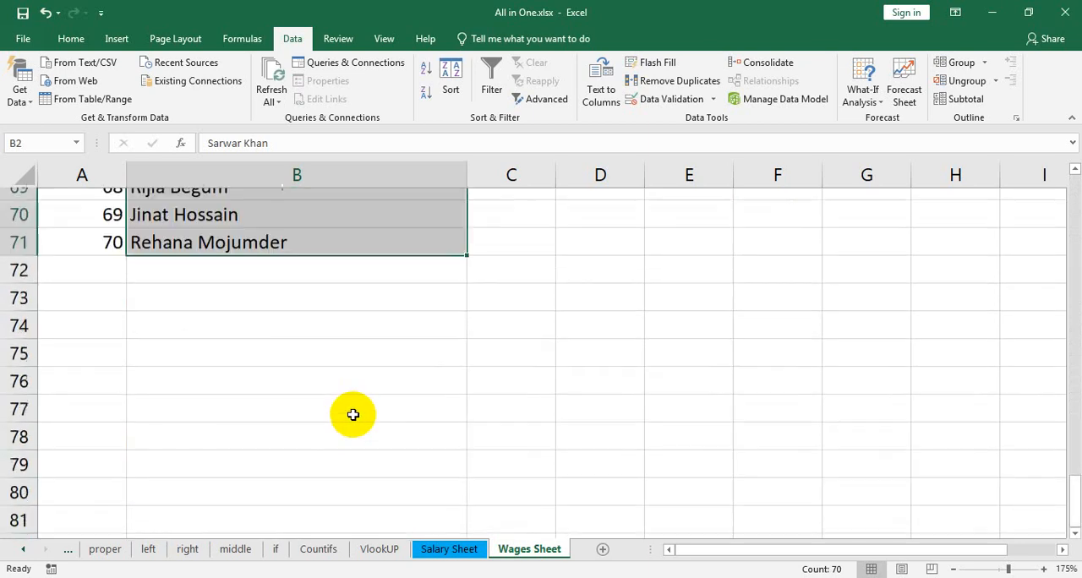
pyautogui.scroll(20, 354, 414)
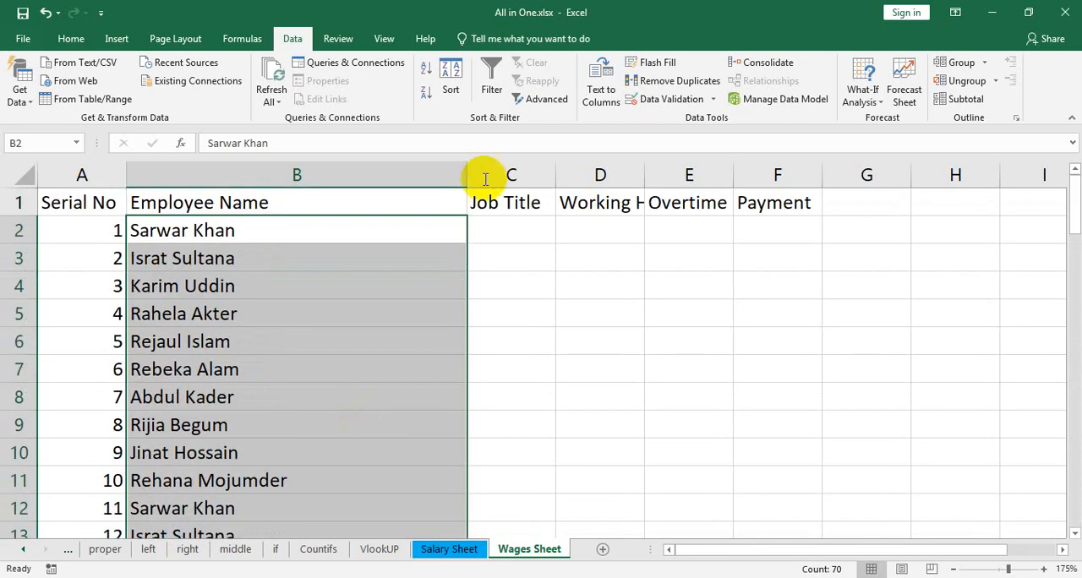
# Widen the Job Title column, enter Instuctor in C2 and fill it down the column to C71
pyautogui.moveTo(554, 172); pyautogui.dragTo(663, 174)
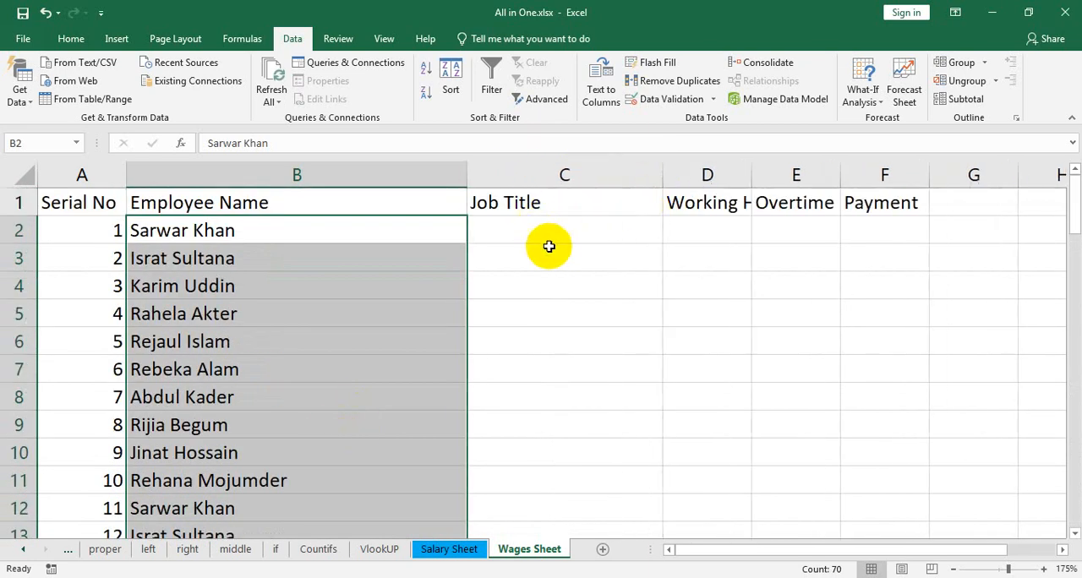
pyautogui.click(550, 239)
pyautogui.write('Labor')
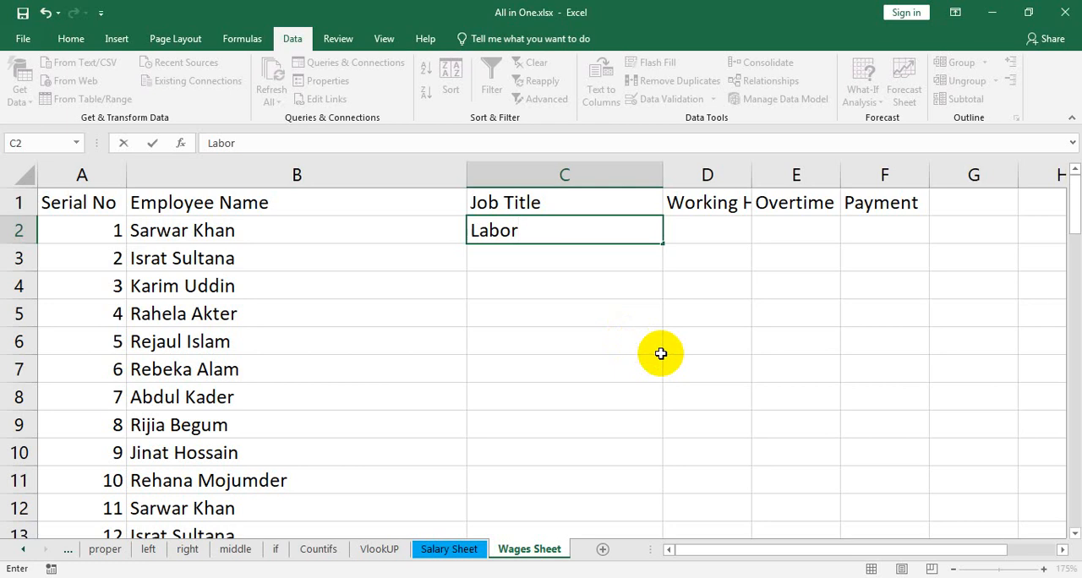
pyautogui.moveTo(565, 231); pyautogui.dragTo(457, 242)
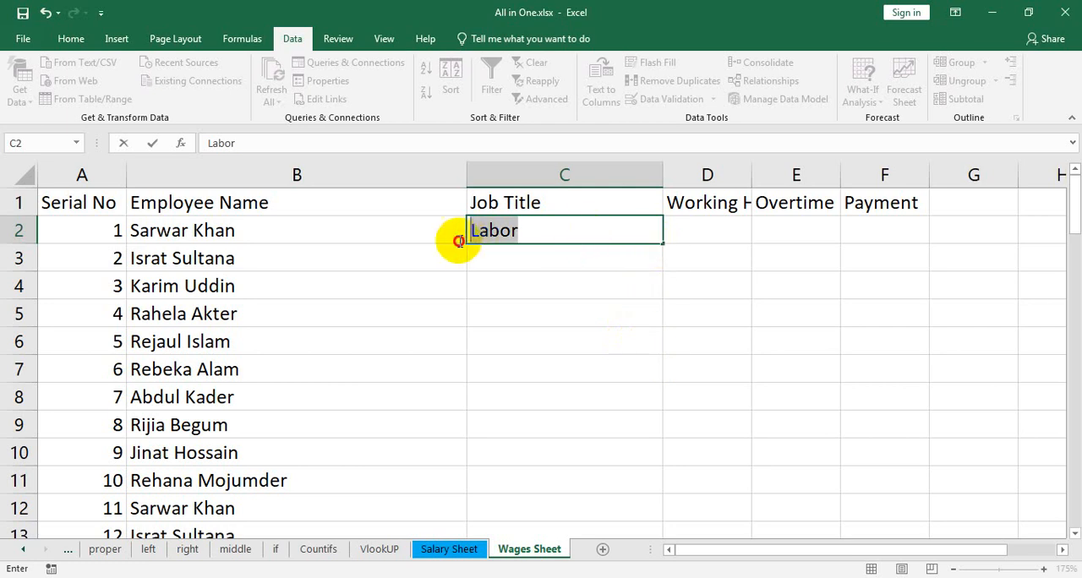
pyautogui.write('Ins')
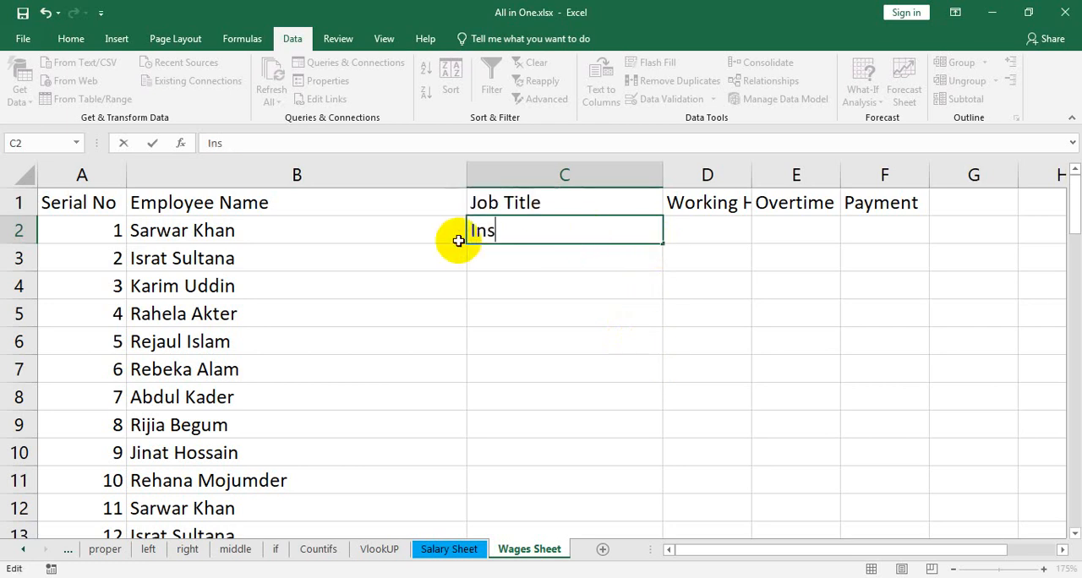
pyautogui.write('tuctor')
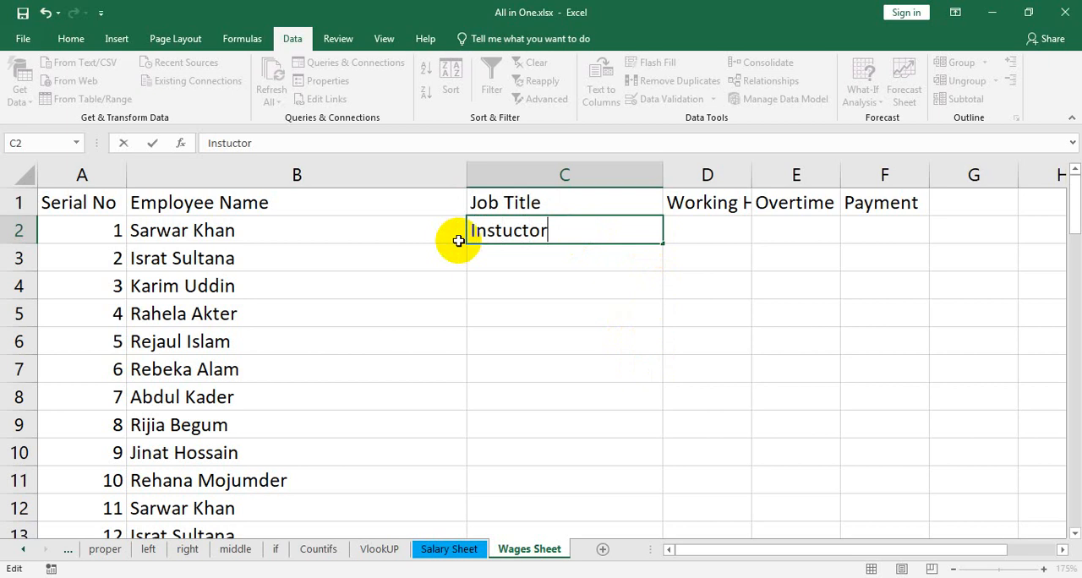
pyautogui.doubleClick(664, 242)
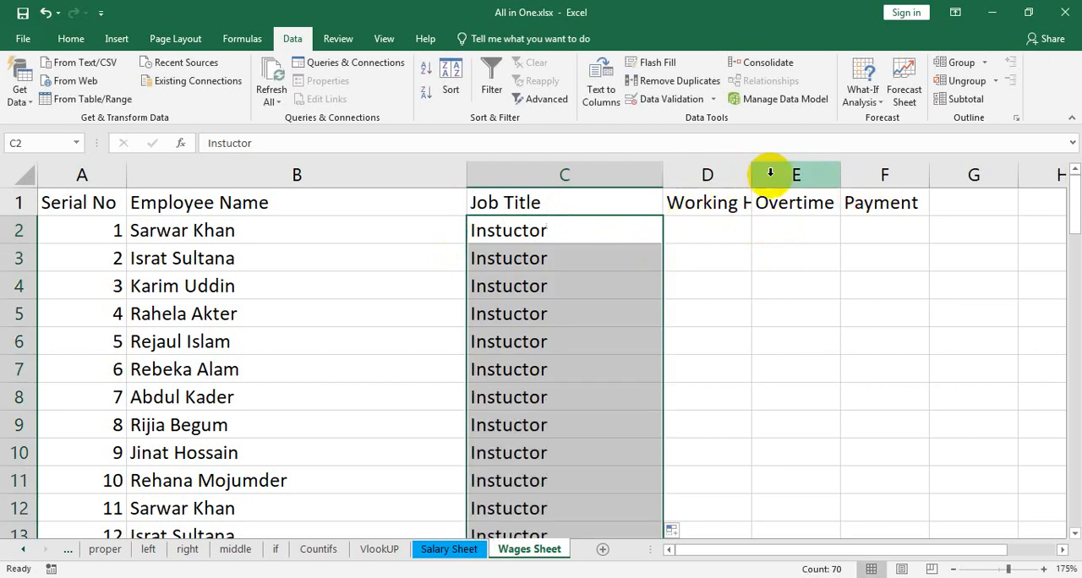
# Autofit column D to its Working Hour header and set the column width to 15
pyautogui.moveTo(751, 174)
pyautogui.mouseDown()
pyautogui.moveTo(785, 164)
pyautogui.moveTo(798, 174)
pyautogui.moveTo(771, 174)
pyautogui.mouseUp()
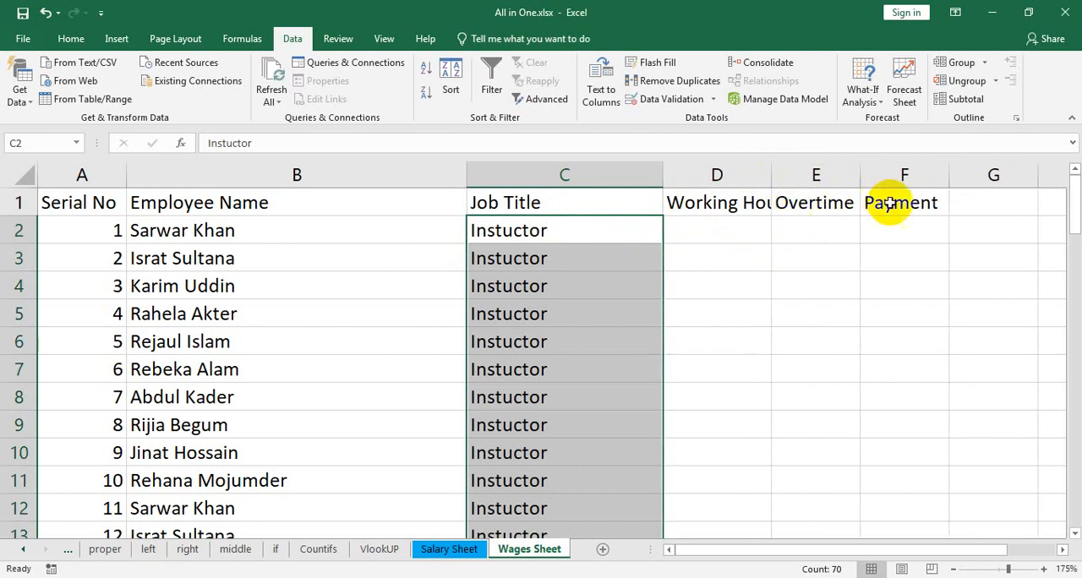
pyautogui.click(736, 201)
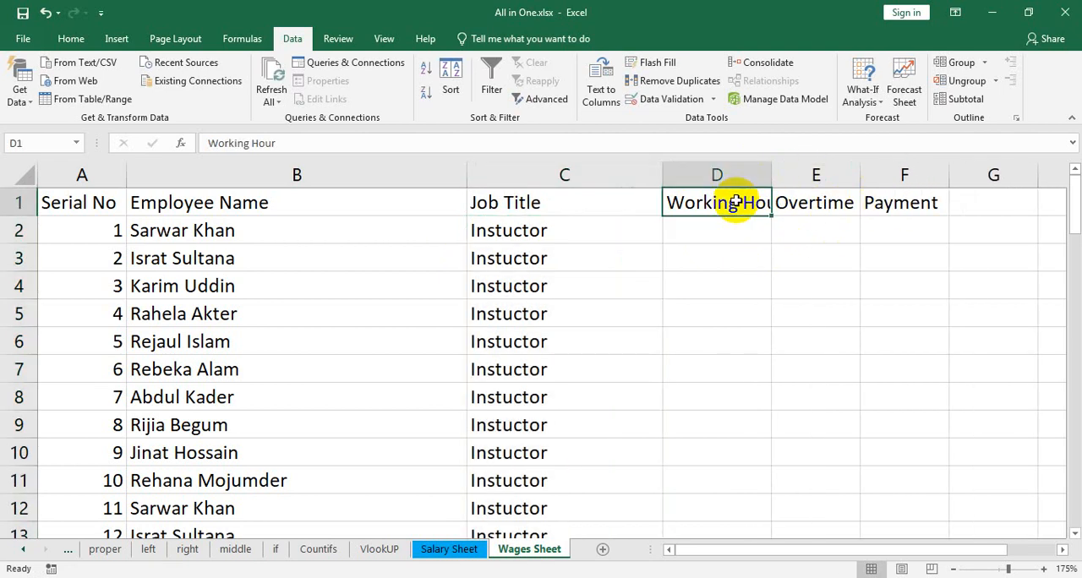
pyautogui.click(71, 38)
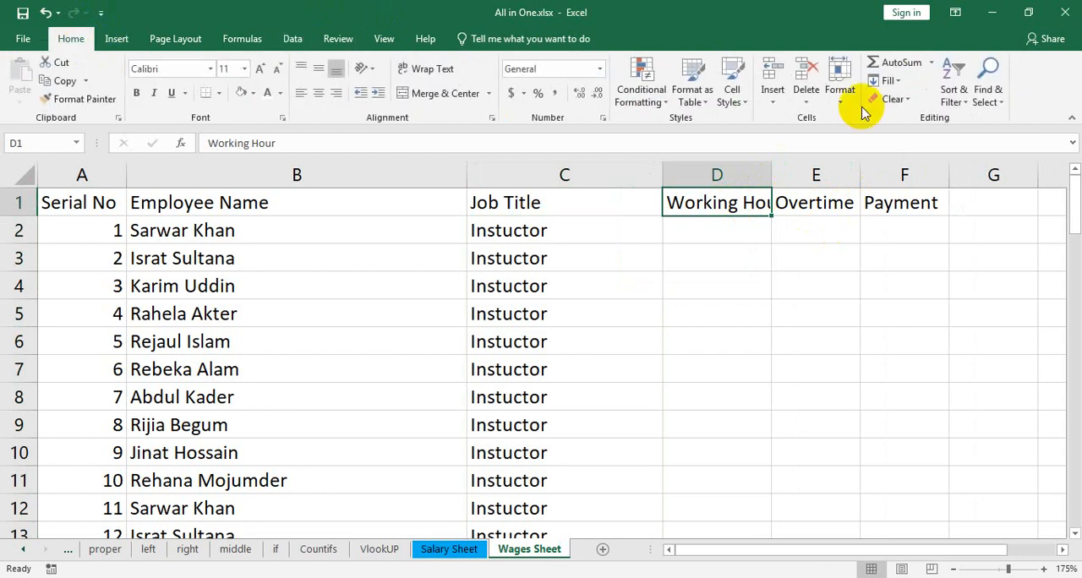
pyautogui.click(835, 97)
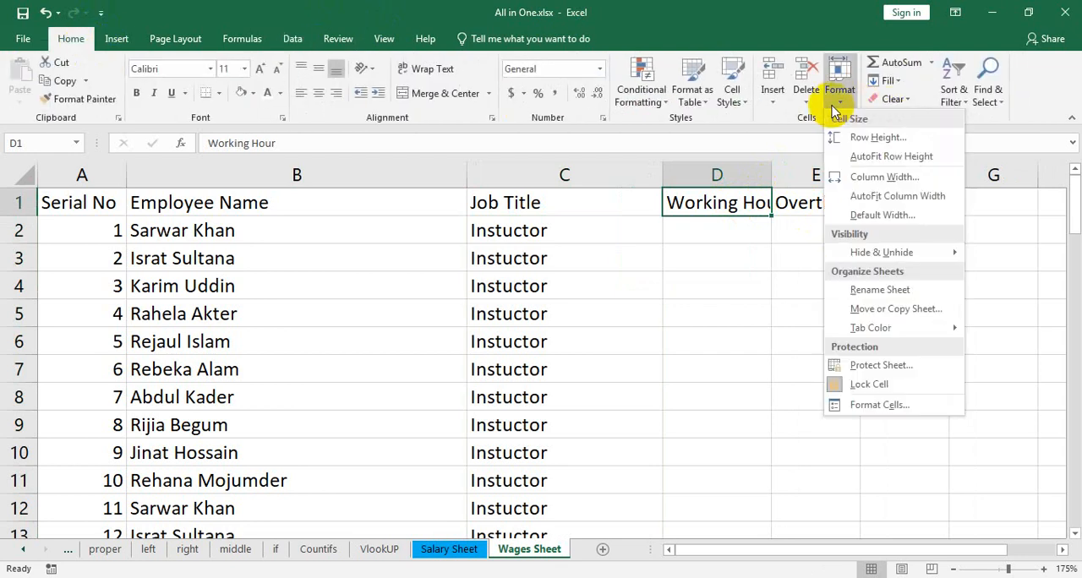
pyautogui.click(898, 196)
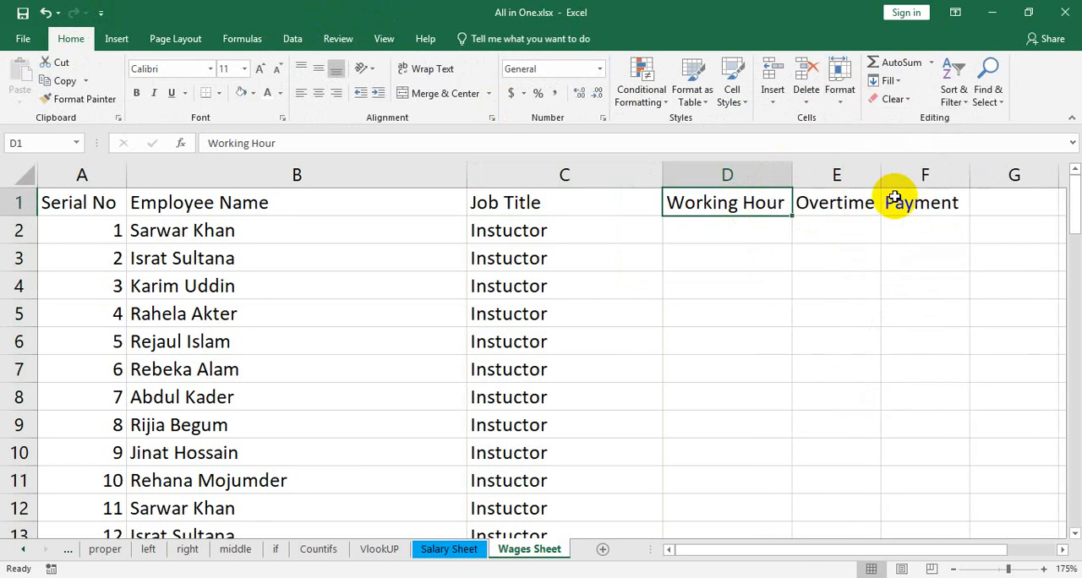
pyautogui.click(844, 97)
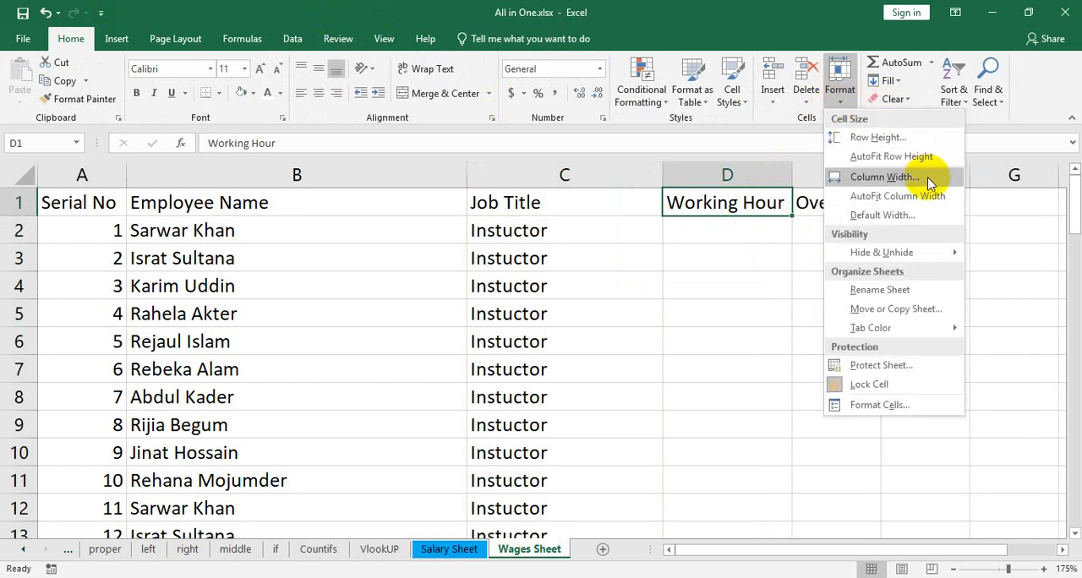
pyautogui.click(885, 176)
pyautogui.write('15')
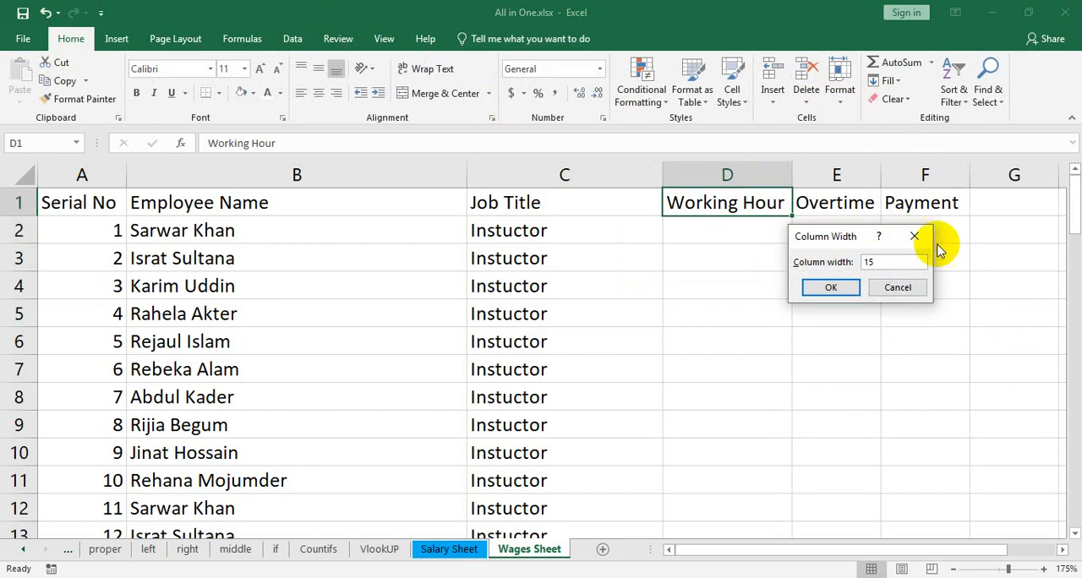
pyautogui.click(839, 286)
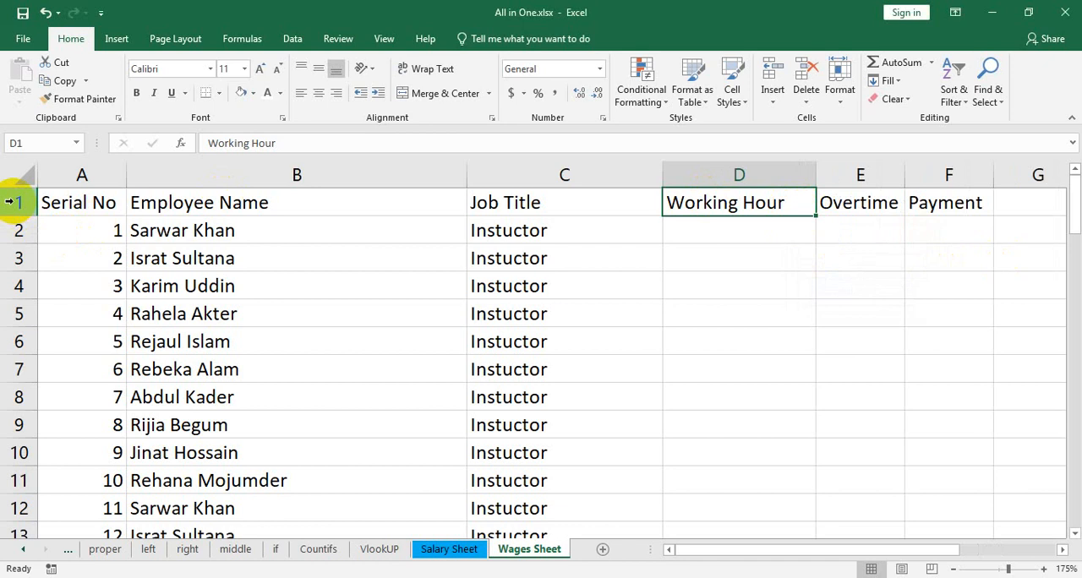
# Try a row height of 30 and a taller freehand height on header row 1, undoing each change
pyautogui.click(837, 92)
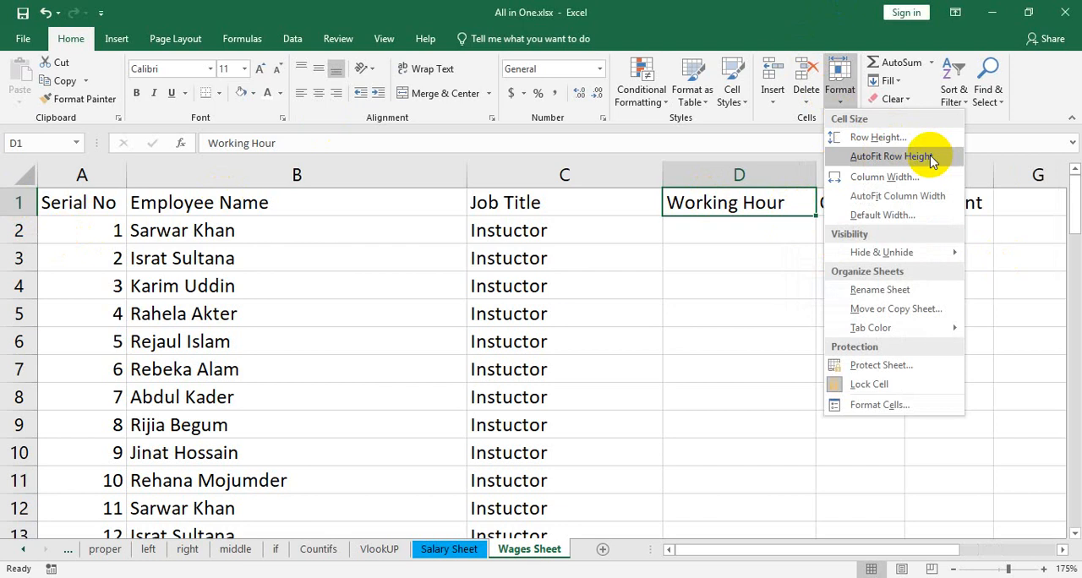
pyautogui.click(886, 144)
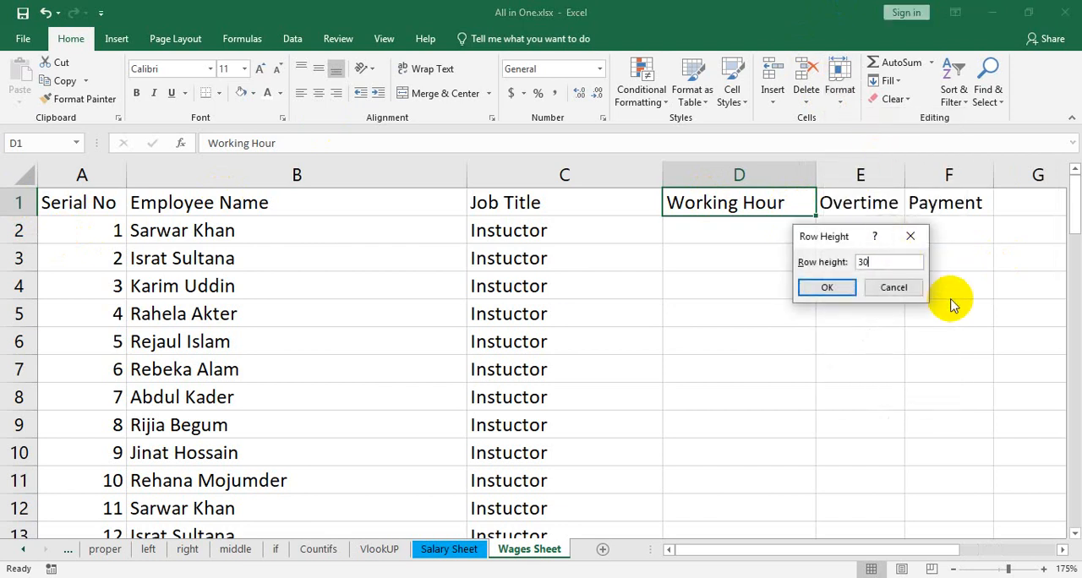
pyautogui.click(829, 288)
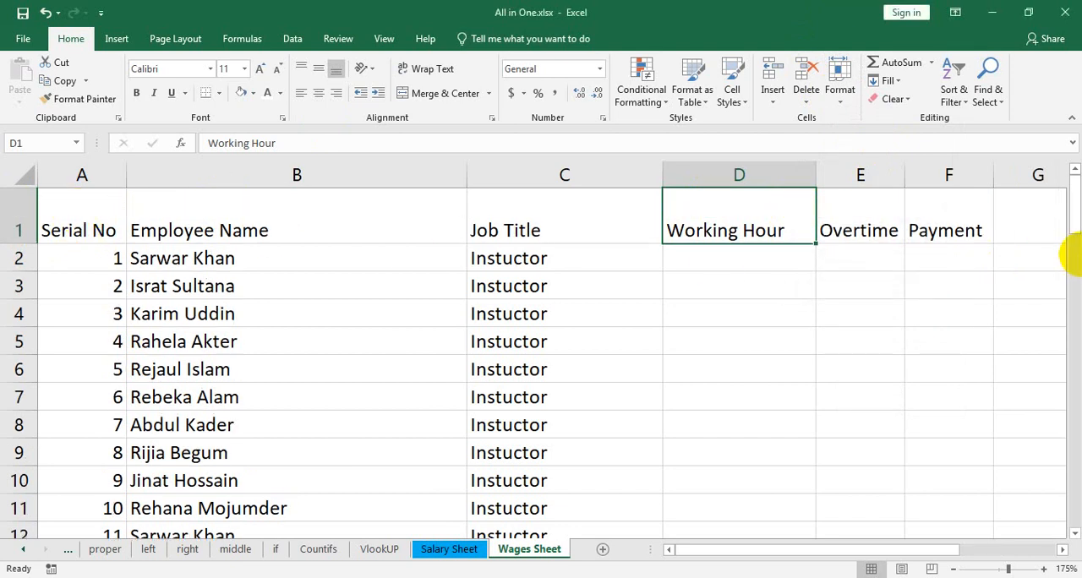
pyautogui.hotkey('ctrl', 'z')
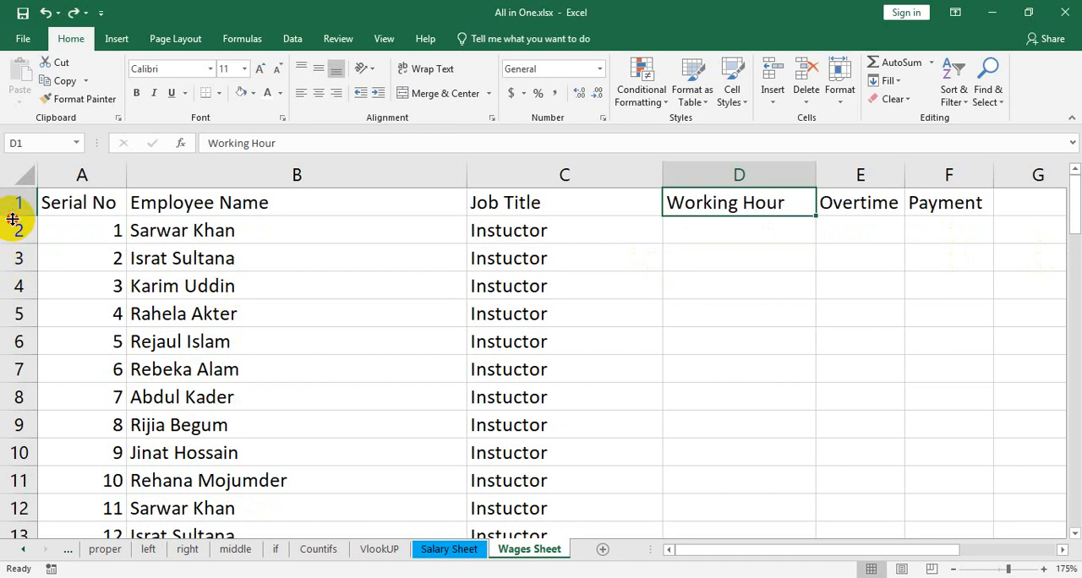
pyautogui.moveTo(13, 219); pyautogui.dragTo(16, 267)
pyautogui.hotkey('ctrl', 'z')
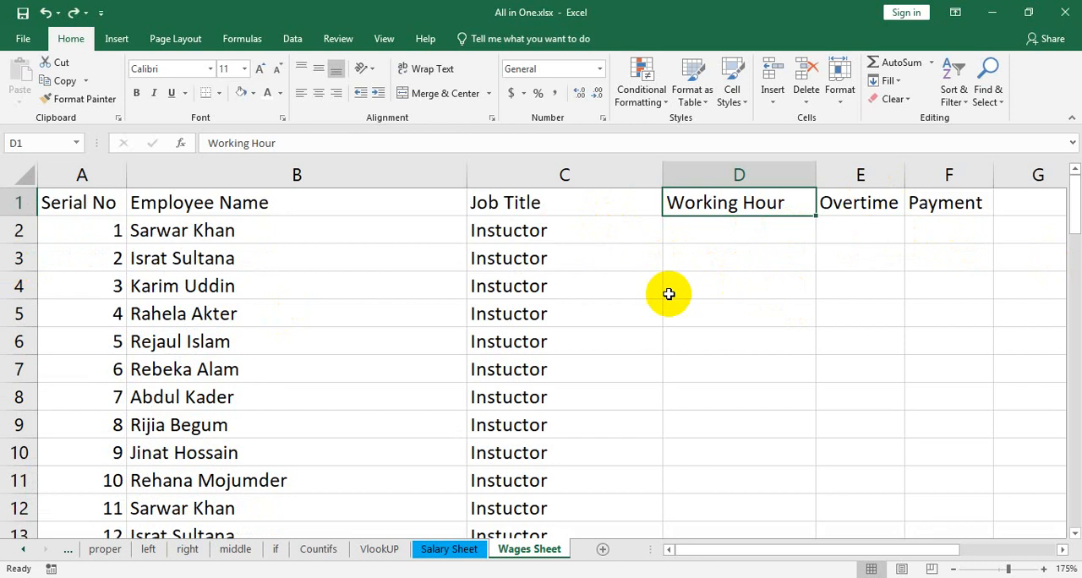
# Enter the note "IT -- 8 Hour" in H4 and autofit column H to it
pyautogui.click(808, 234)
pyautogui.moveTo(737, 550); pyautogui.dragTo(858, 549)
pyautogui.click(710, 286)
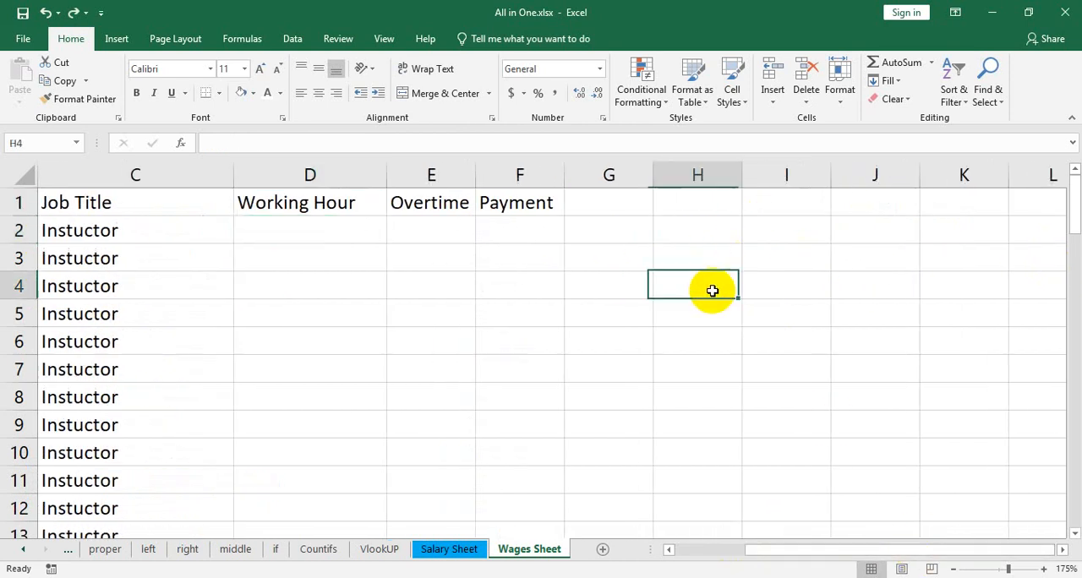
pyautogui.write('IT --')
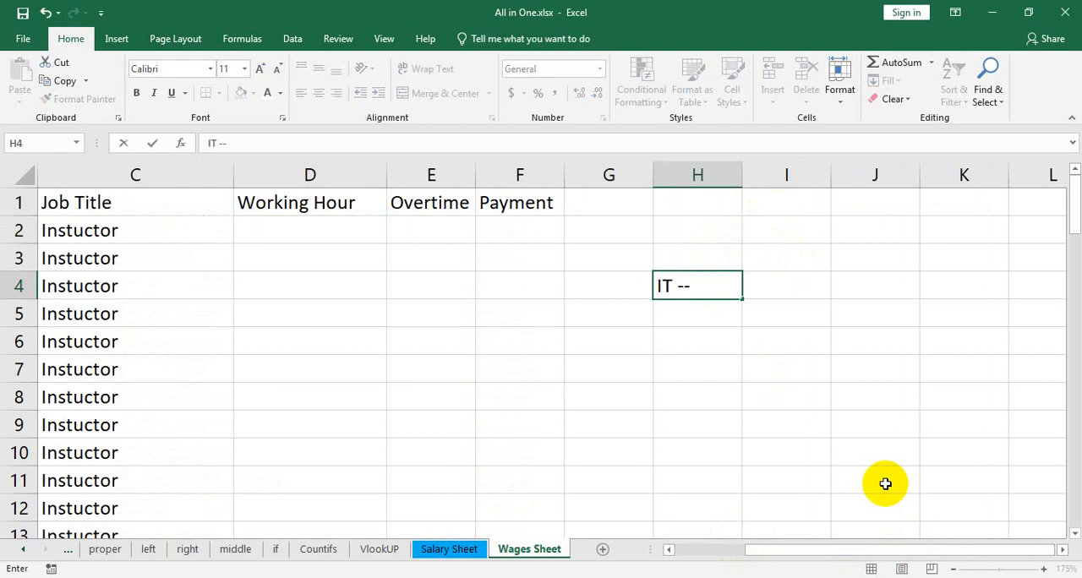
pyautogui.write(' 8 Hpp')
pyautogui.press('BackSpace')
pyautogui.press('BackSpace')
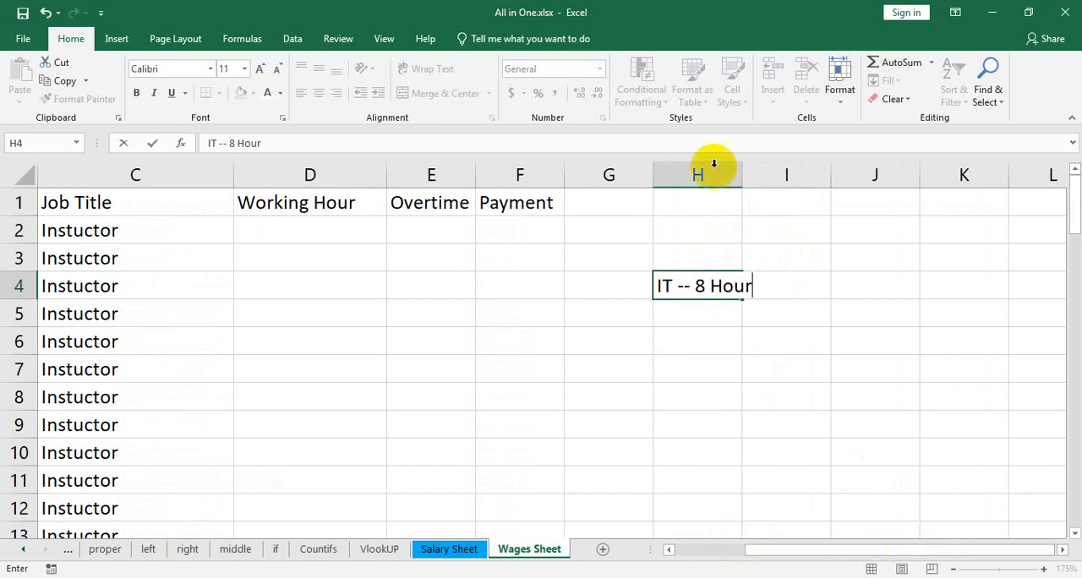
pyautogui.click(743, 176)
pyautogui.doubleClick(743, 176)
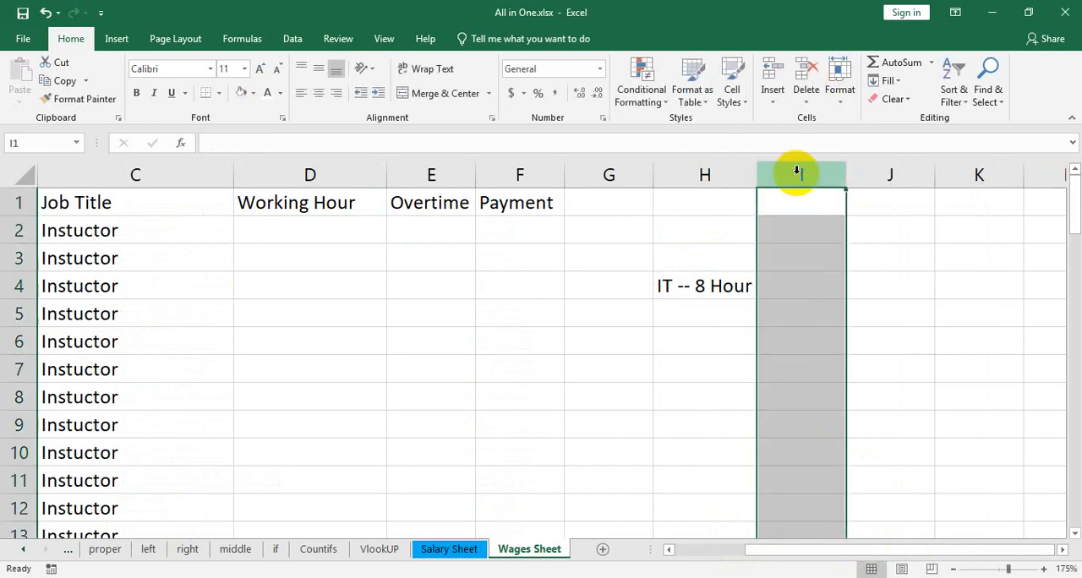
# Enter the normal rate note "NR - Per Hour - 150" in H5 and widen column H to fit it
pyautogui.click(716, 314)
pyautogui.write('N')
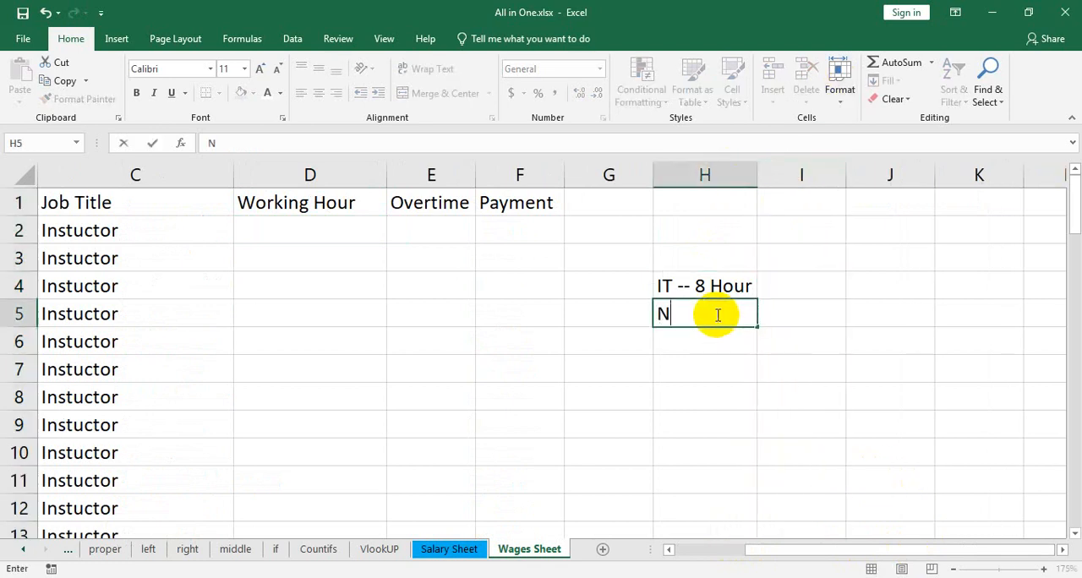
pyautogui.press('BackSpace')
pyautogui.write('NR - Per Hour')
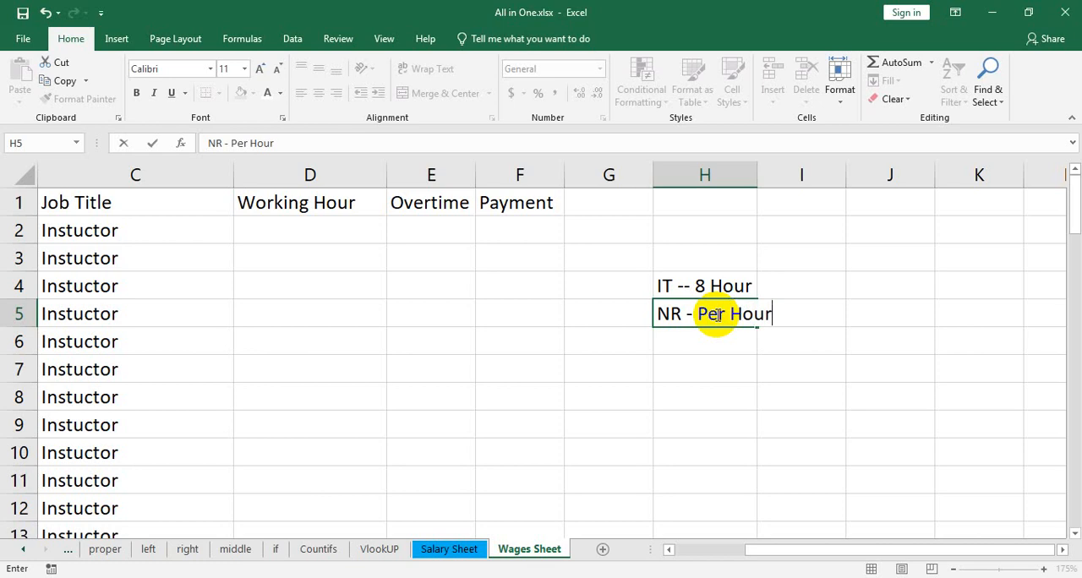
pyautogui.write(' - 150')
pyautogui.click(759, 174)
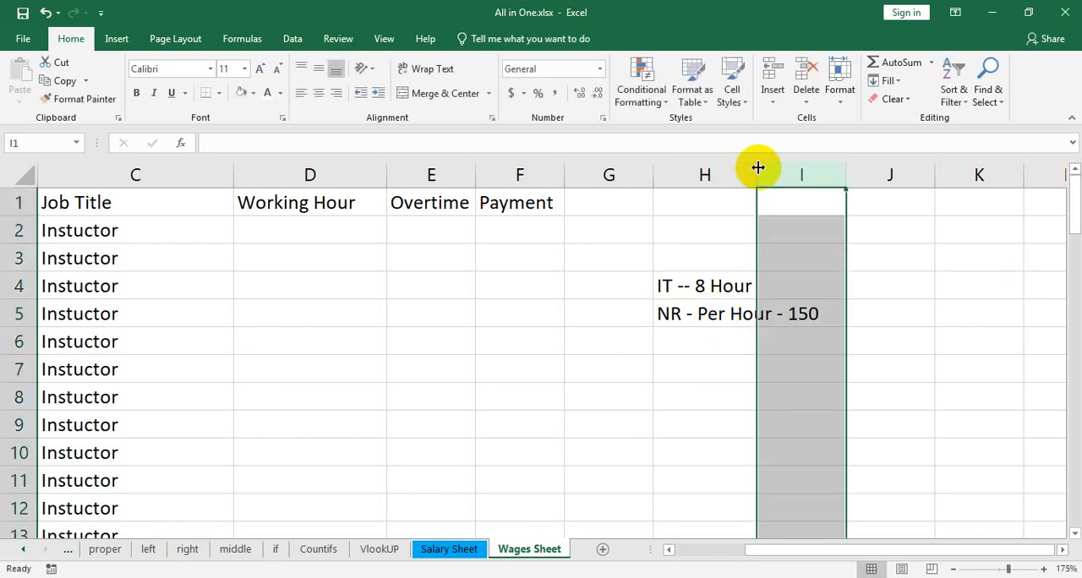
pyautogui.moveTo(757, 175); pyautogui.dragTo(855, 175)
pyautogui.click(737, 340)
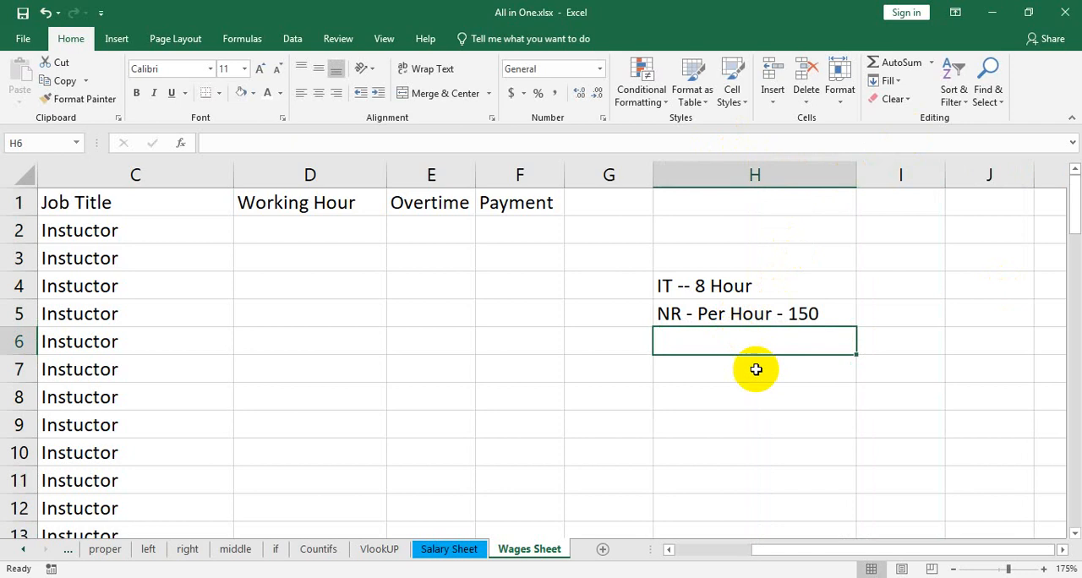
# Edit the rate note in H5 to read "NR(8) - Per Hour - 150"
pyautogui.doubleClick(675, 313)
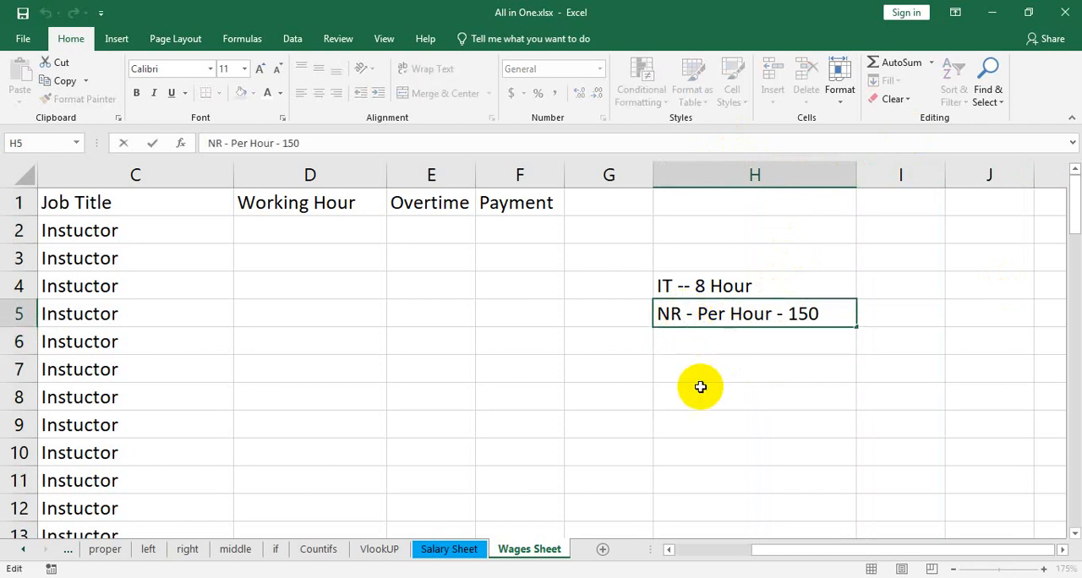
pyautogui.write('(')
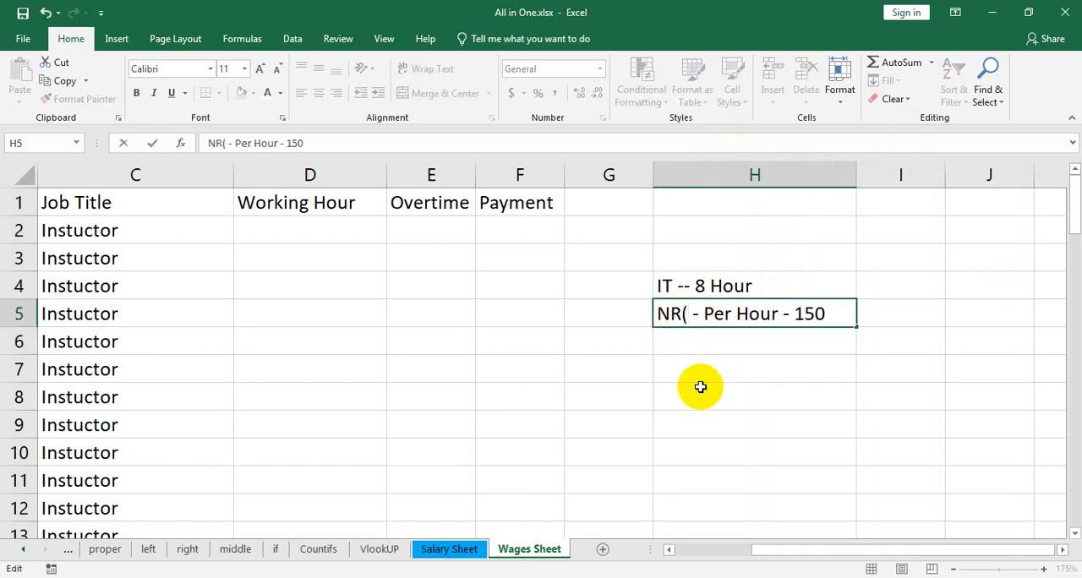
pyautogui.write('8)')
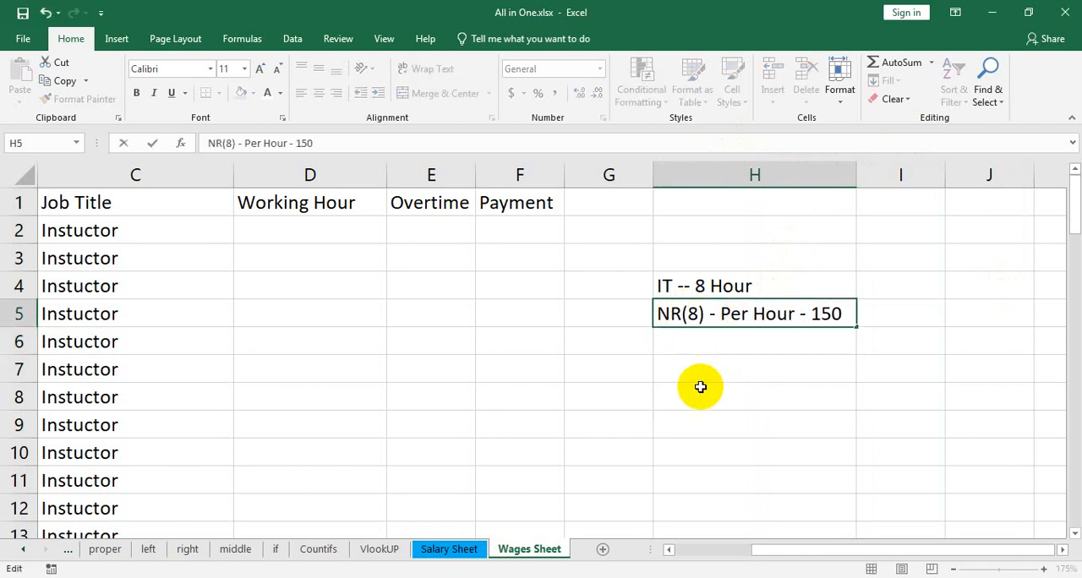
# Enter the overtime rate note "OT - per Hour - 180" in H6
pyautogui.click(733, 337)
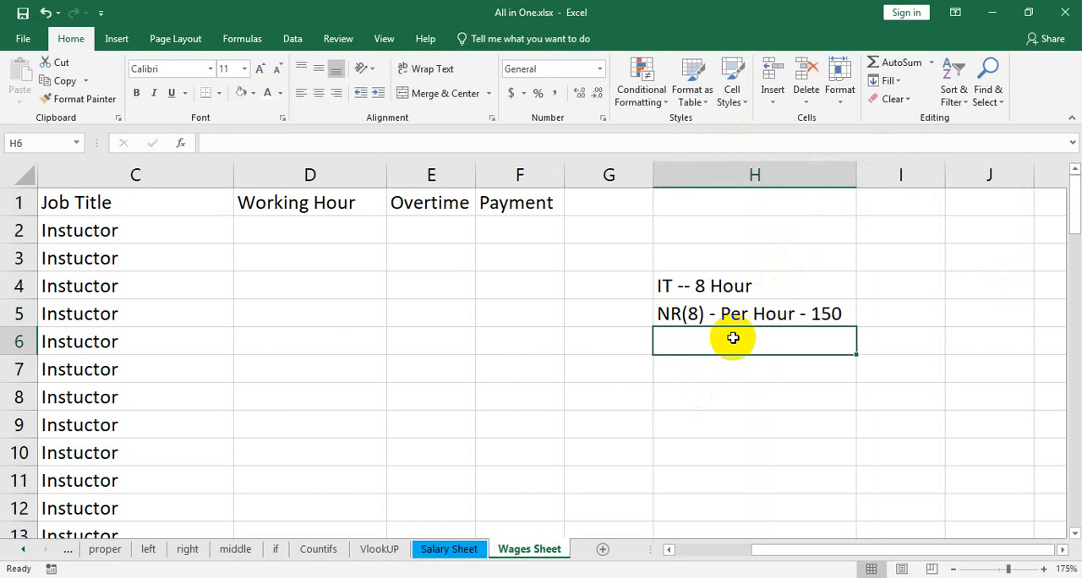
pyautogui.write('OT')
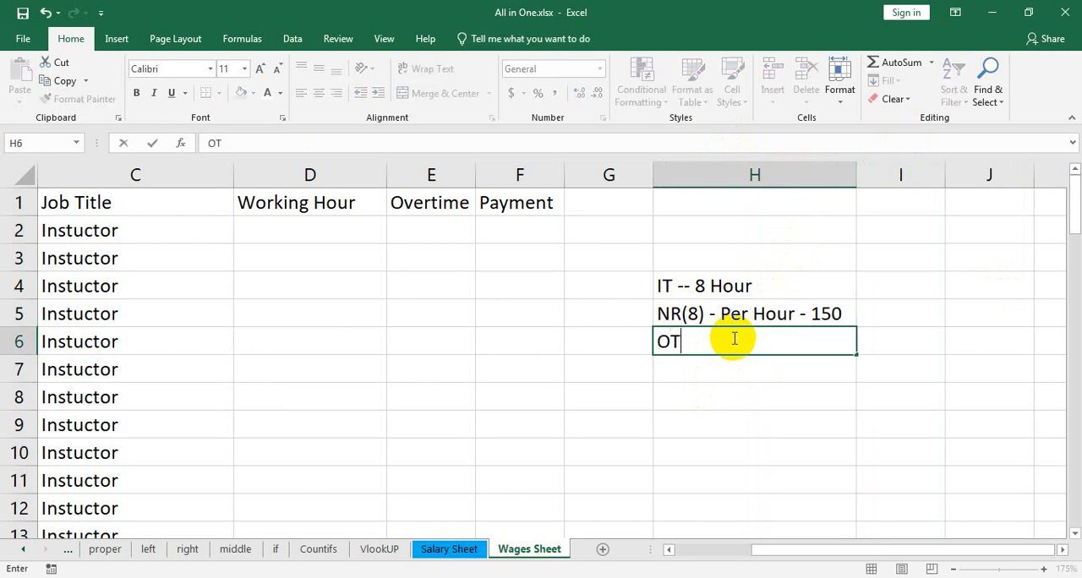
pyautogui.write(' - per Hour')
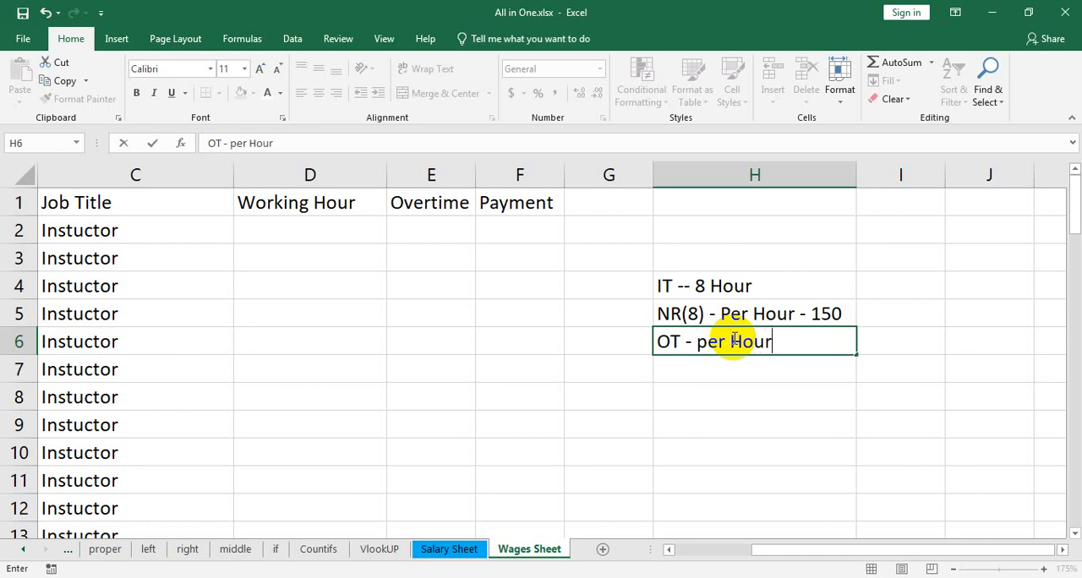
pyautogui.write(' - 180')
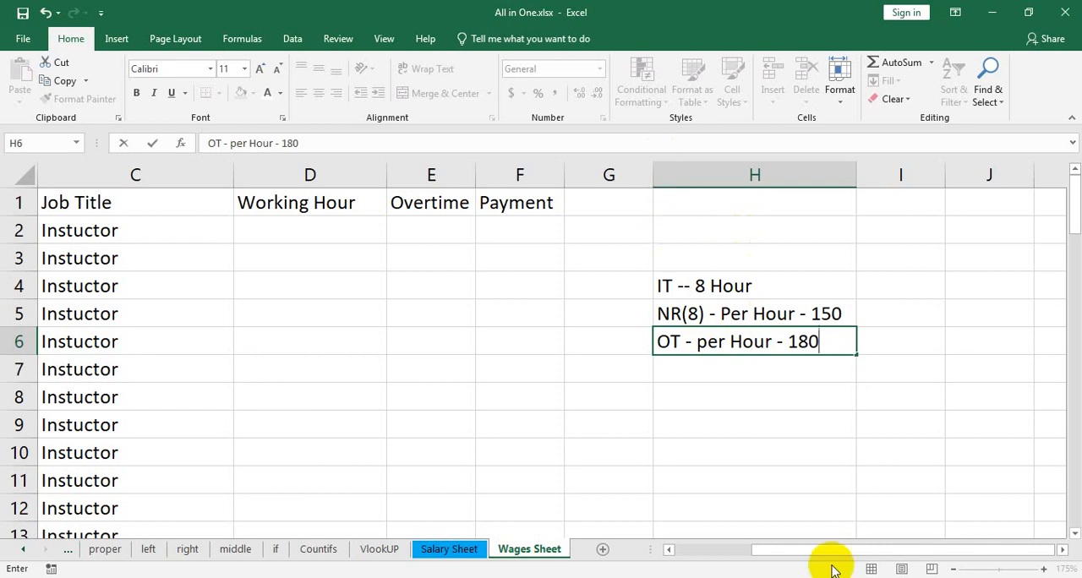
pyautogui.moveTo(827, 552); pyautogui.dragTo(761, 551)
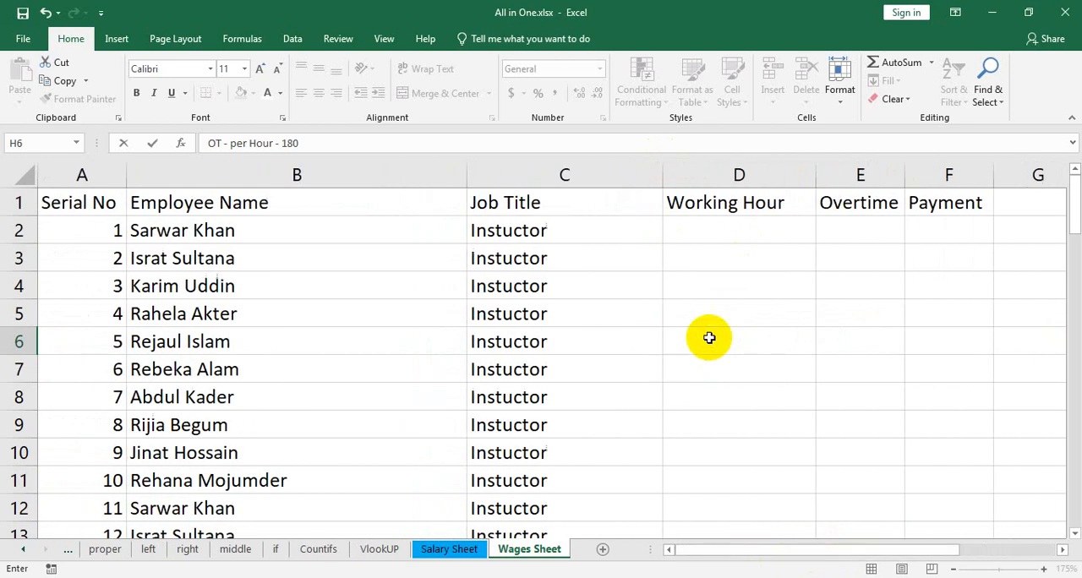
# Enter working hours 16, 15, 7 and 8 in D2:D5, and extend the D4:D5 series down to D11
pyautogui.click(721, 233)
pyautogui.write('16')
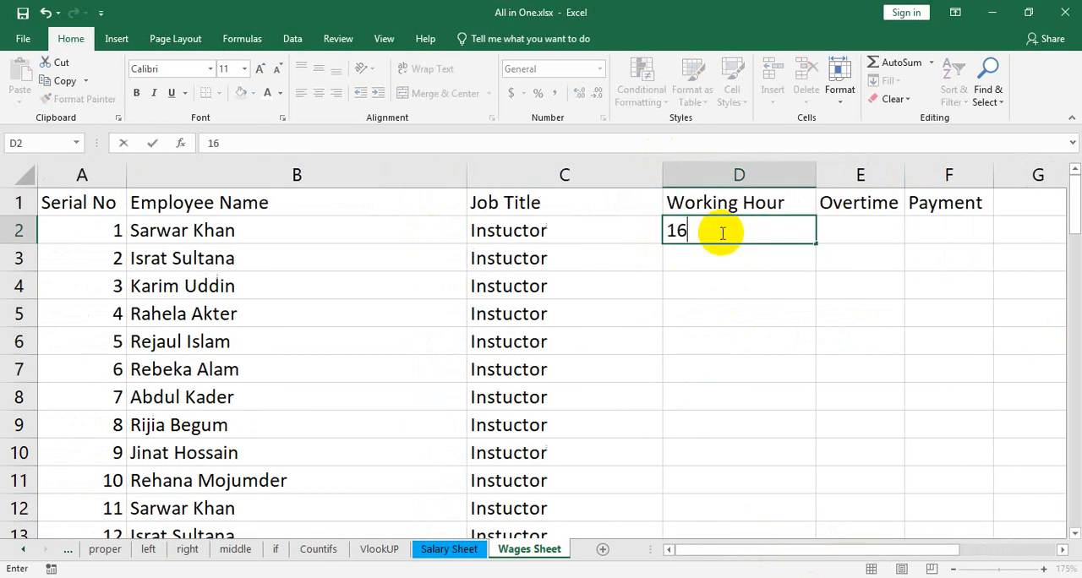
pyautogui.press('Return')
pyautogui.write('15')
pyautogui.press('Return')
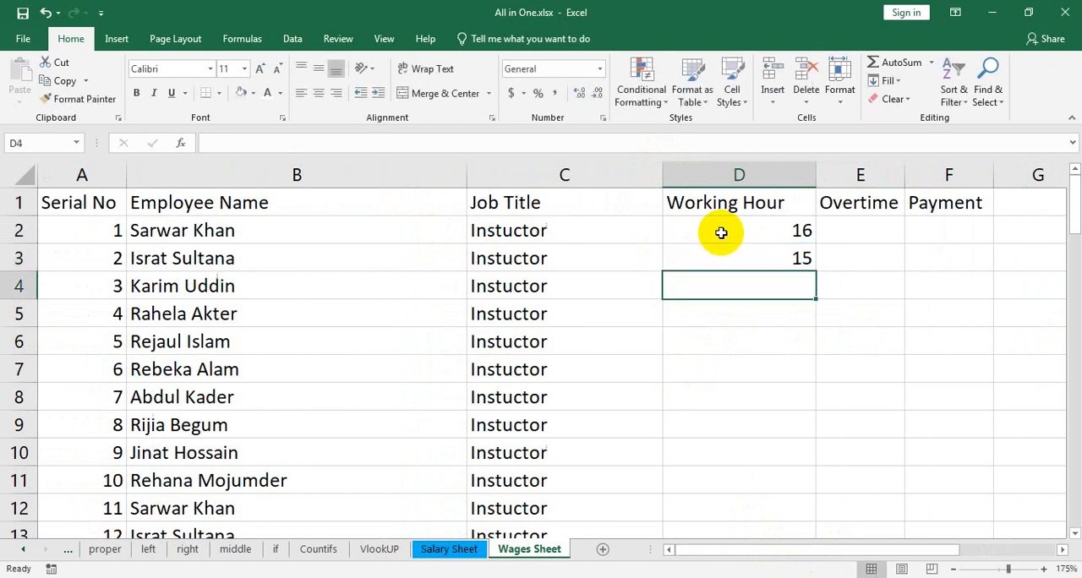
pyautogui.write('7')
pyautogui.press('Return')
pyautogui.write('8')
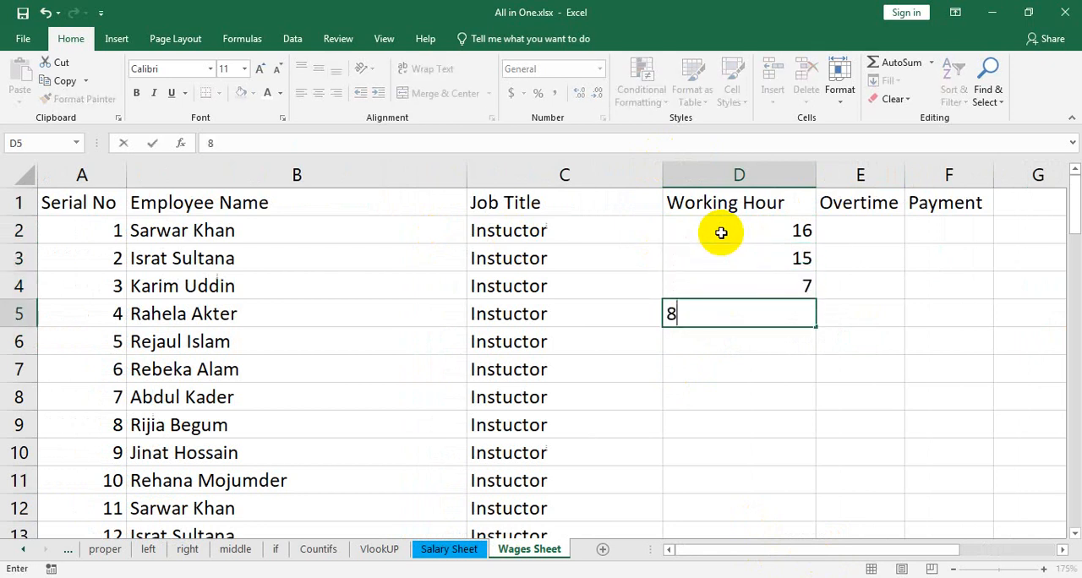
pyautogui.click(739, 287)
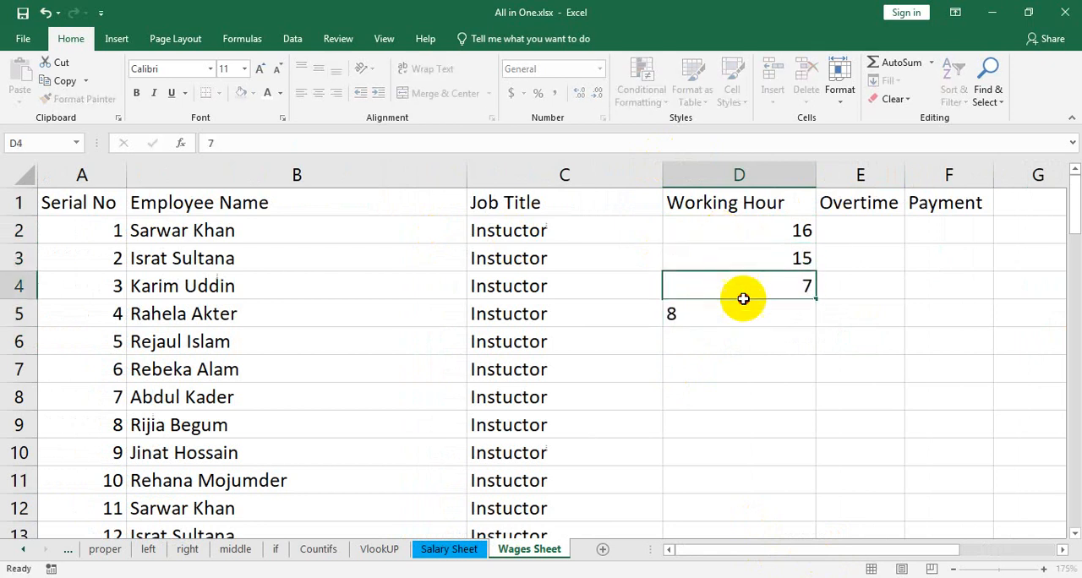
pyautogui.moveTo(786, 290); pyautogui.dragTo(817, 485)
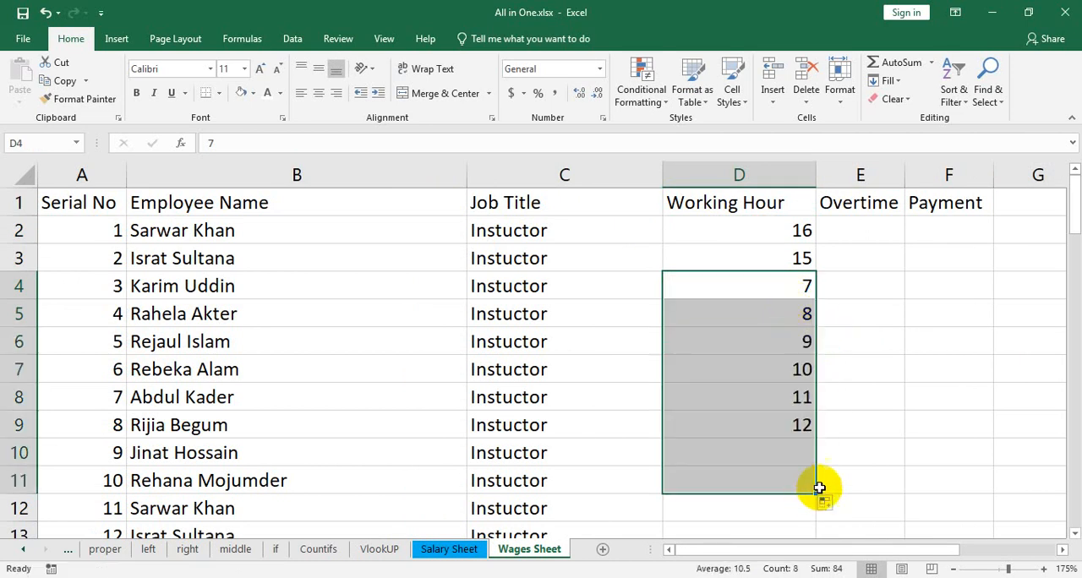
# Enter 12 working hours in D12 and extend the D11:D12 series down to D16
pyautogui.scroll(-2, 815, 440)
pyautogui.click(795, 342)
pyautogui.write('12')
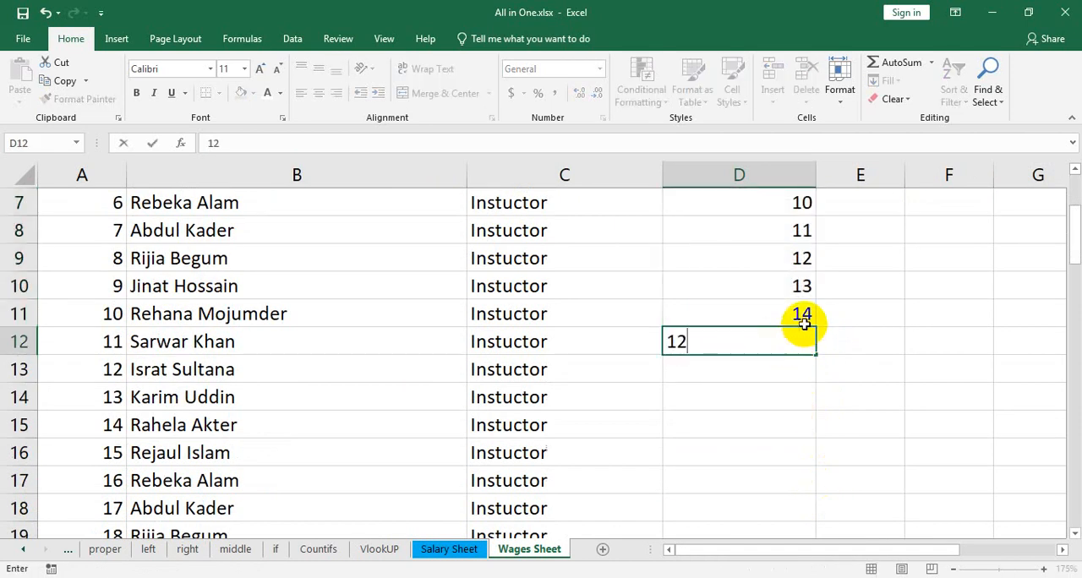
pyautogui.moveTo(797, 313); pyautogui.dragTo(815, 462)
# Enter 5 working hours in D17 and extend the D16:D17 series down to D31
pyautogui.scroll(-2, 782, 317)
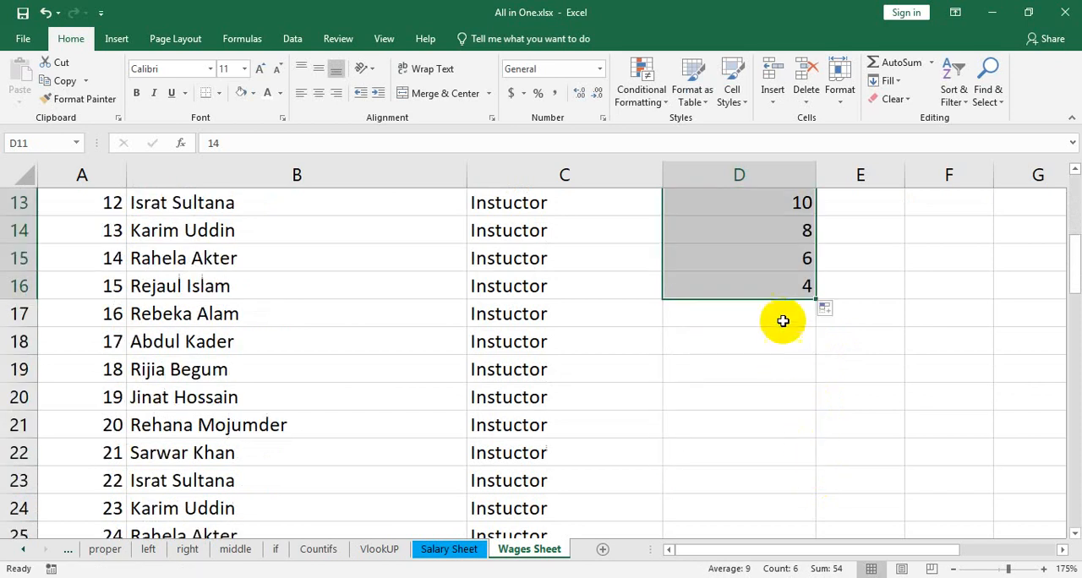
pyautogui.click(804, 305)
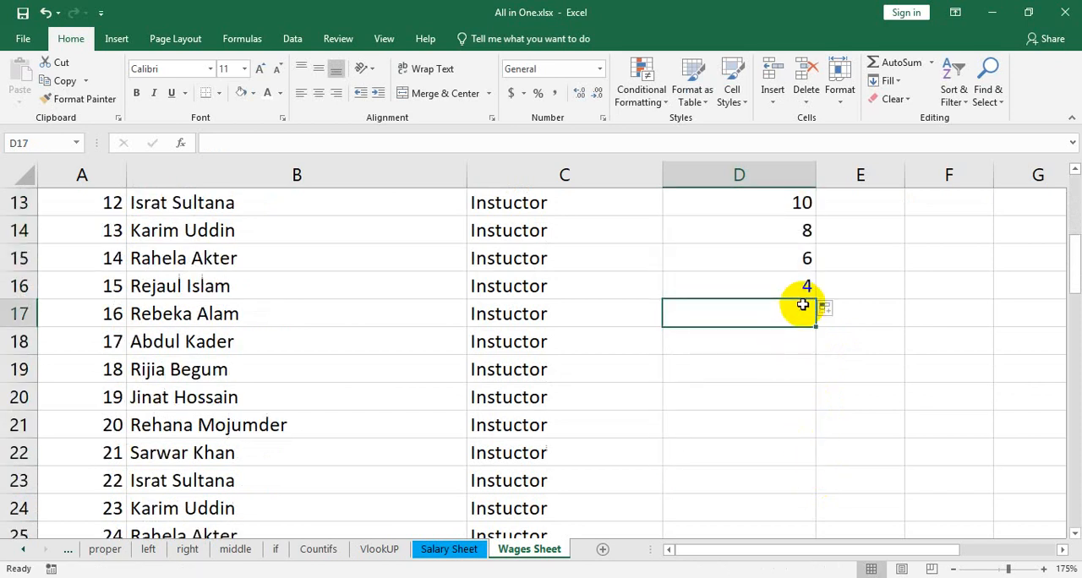
pyautogui.write('5')
pyautogui.moveTo(804, 285); pyautogui.dragTo(821, 520)
# Enter 17 working hours in D32 and extend the D31:D32 series down to D38
pyautogui.scroll(-1, 860, 471)
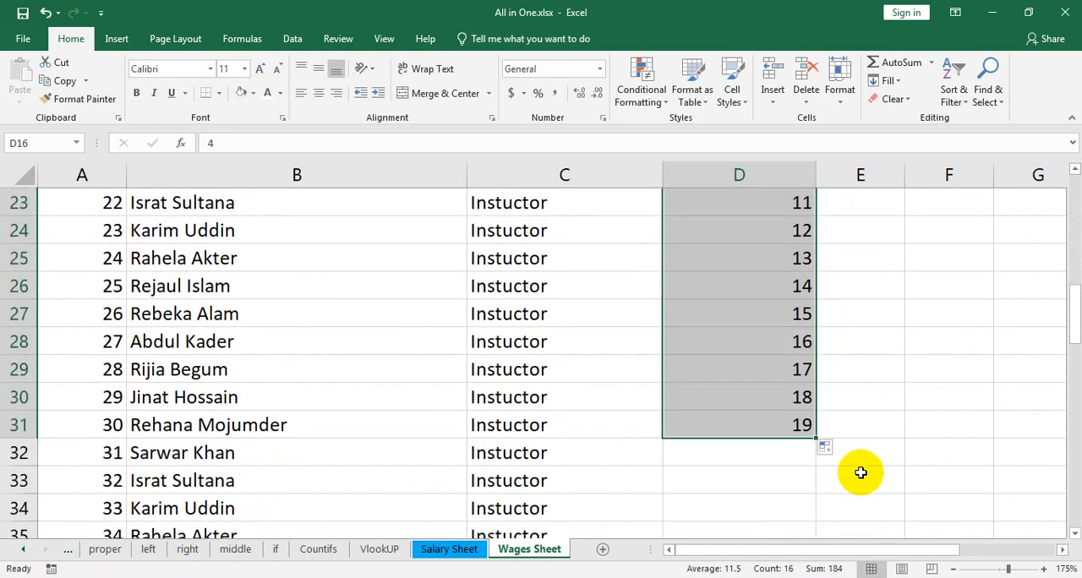
pyautogui.click(803, 455)
pyautogui.write('17')
pyautogui.moveTo(787, 420); pyautogui.dragTo(766, 254)
# Enter 6 working hours in D39 and extend the D38:D39 series down to D48
pyautogui.click(785, 261)
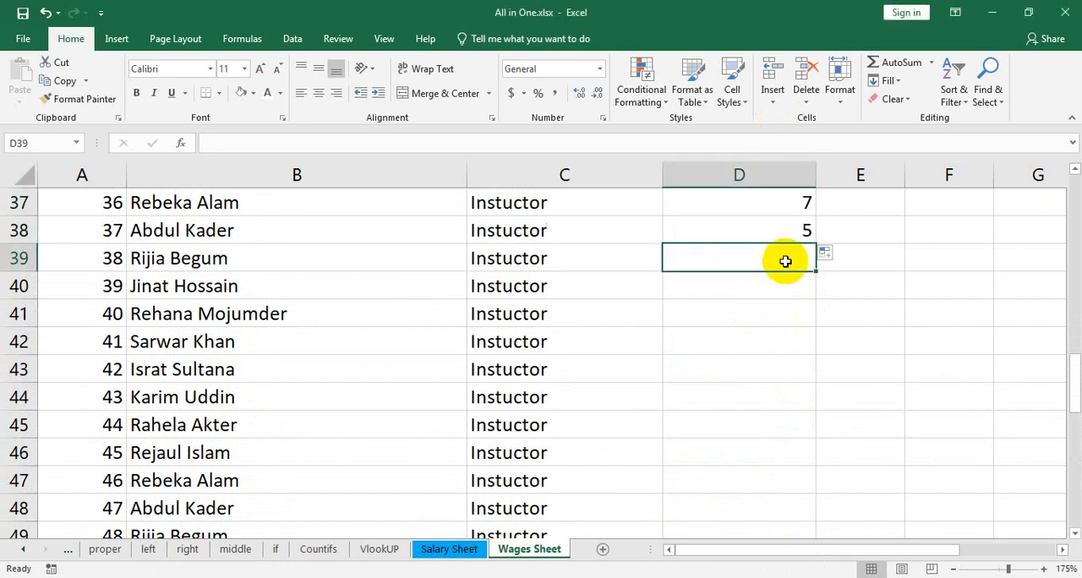
pyautogui.write('6')
pyautogui.moveTo(777, 231); pyautogui.dragTo(748, 425)
# Copy the working hours value in D48 down through D51 and on into the rows below
pyautogui.scroll(-1, 809, 438)
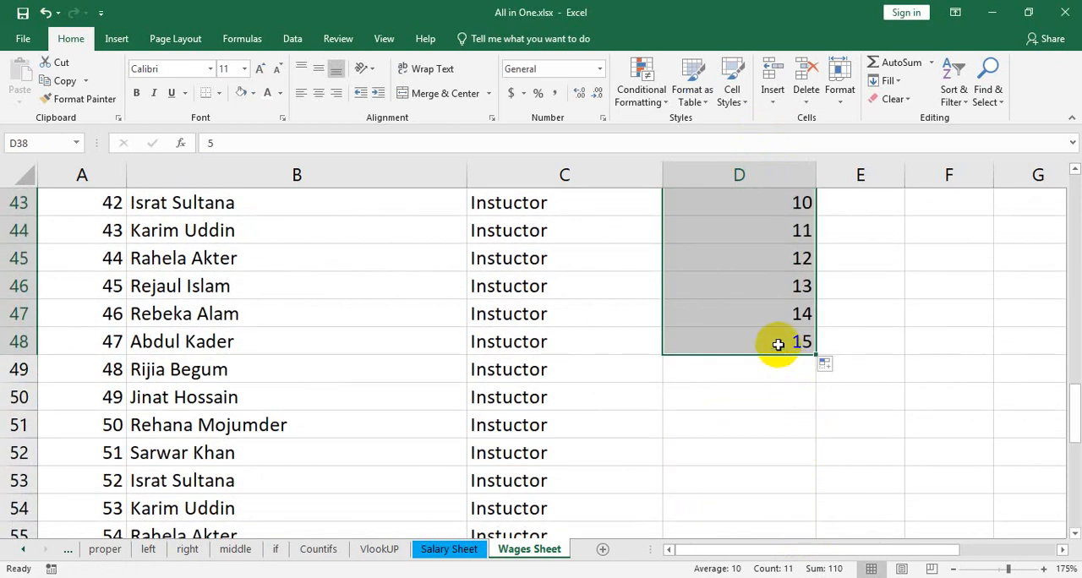
pyautogui.moveTo(778, 344); pyautogui.dragTo(821, 447)
pyautogui.scroll(-1, 821, 447)
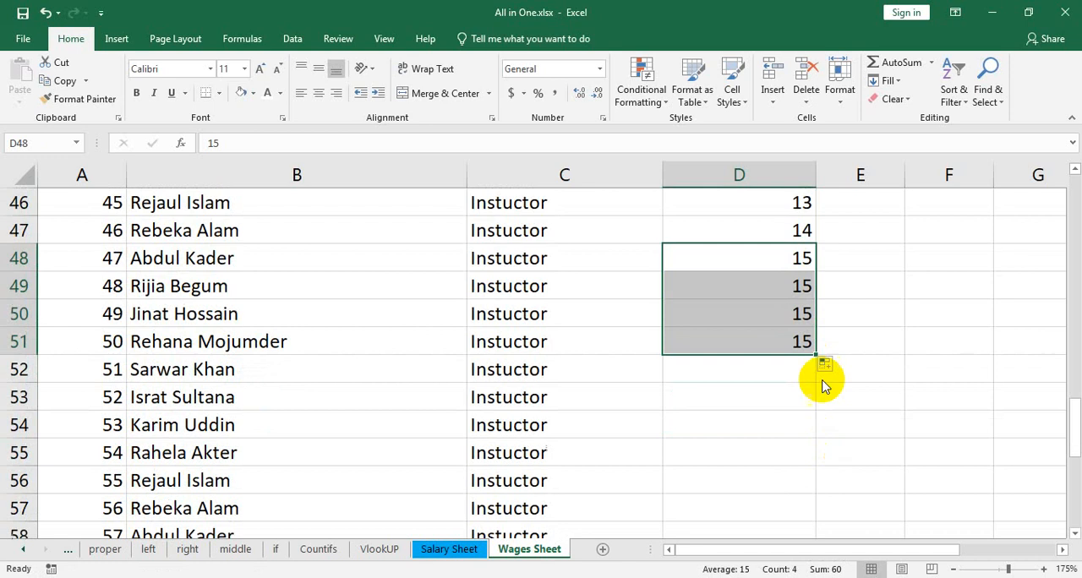
pyautogui.moveTo(818, 355); pyautogui.dragTo(807, 478)
# Enter 14 working hours in the next part of column D, filling down to D67
pyautogui.scroll(-2, 851, 438)
pyautogui.click(793, 348)
pyautogui.write('14')
# Enter 16 working hours in D68 and copy it down to D70
pyautogui.click(797, 505)
pyautogui.write('16')
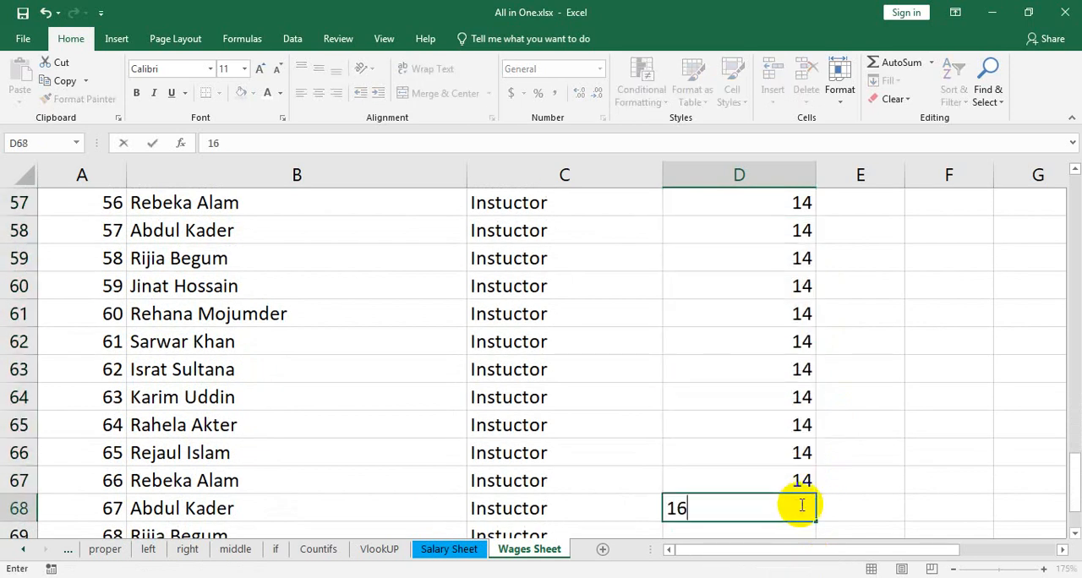
pyautogui.scroll(-2, 823, 475)
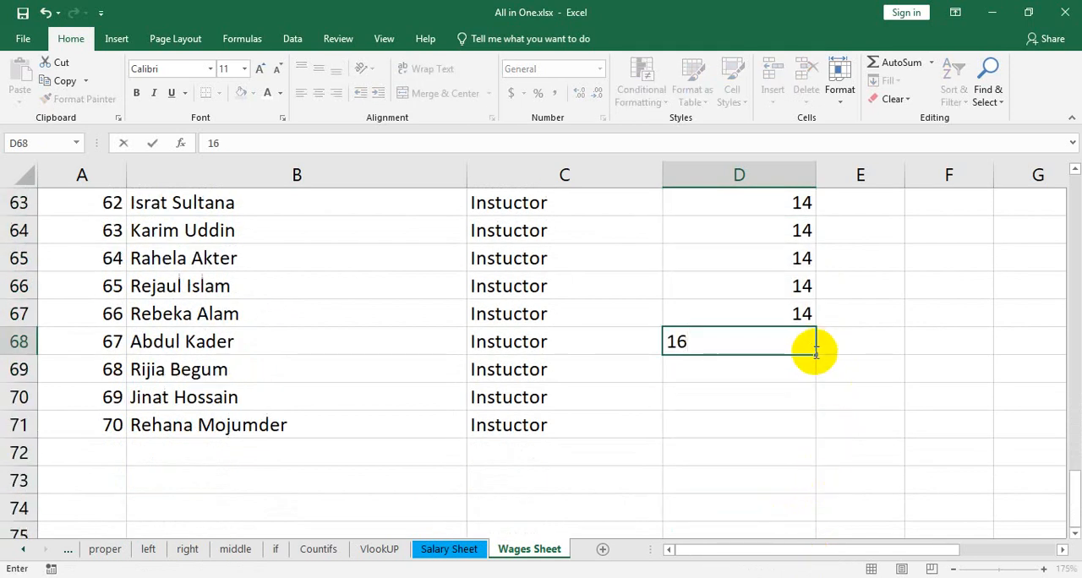
pyautogui.moveTo(816, 355); pyautogui.dragTo(816, 408)
pyautogui.scroll(20, 978, 435)
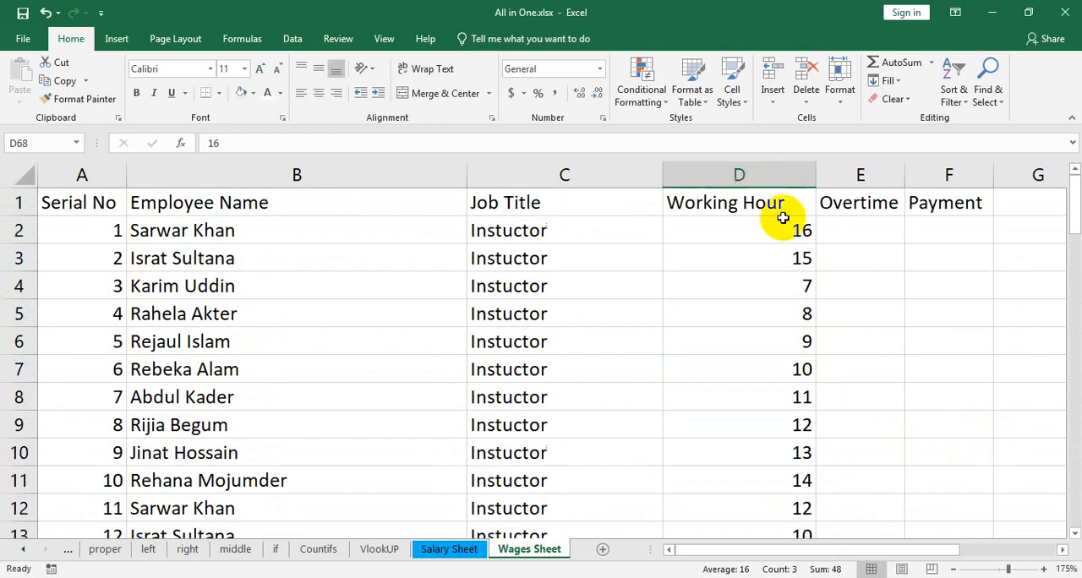
# Widen the Overtime column to make room for the formula
pyautogui.click(831, 235)
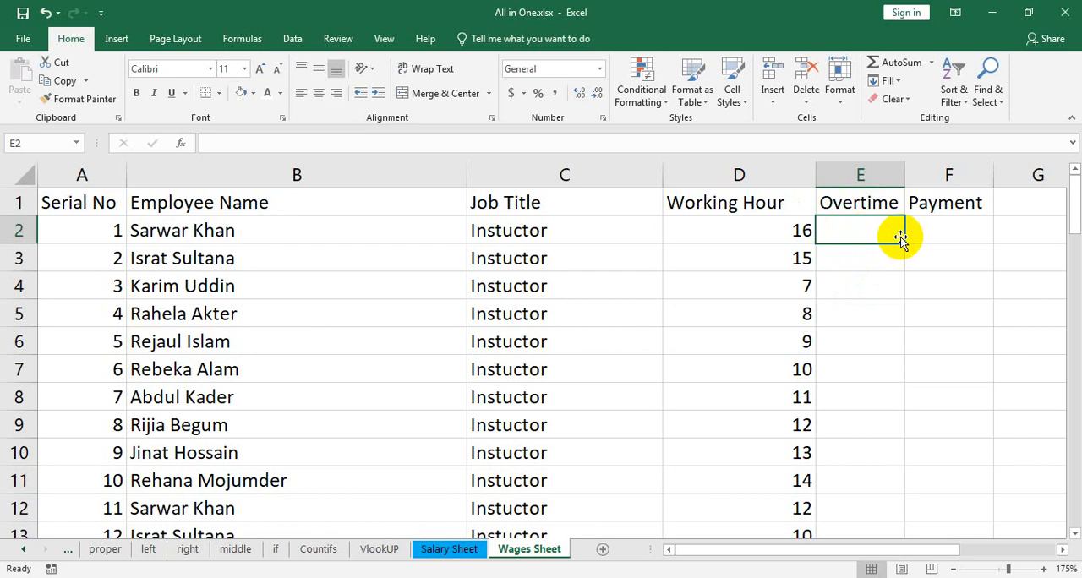
pyautogui.moveTo(904, 173); pyautogui.dragTo(984, 172)
pyautogui.moveTo(826, 550); pyautogui.dragTo(967, 559)
# Start an IF formula in E2 with the logical test D2>8
pyautogui.write('=')
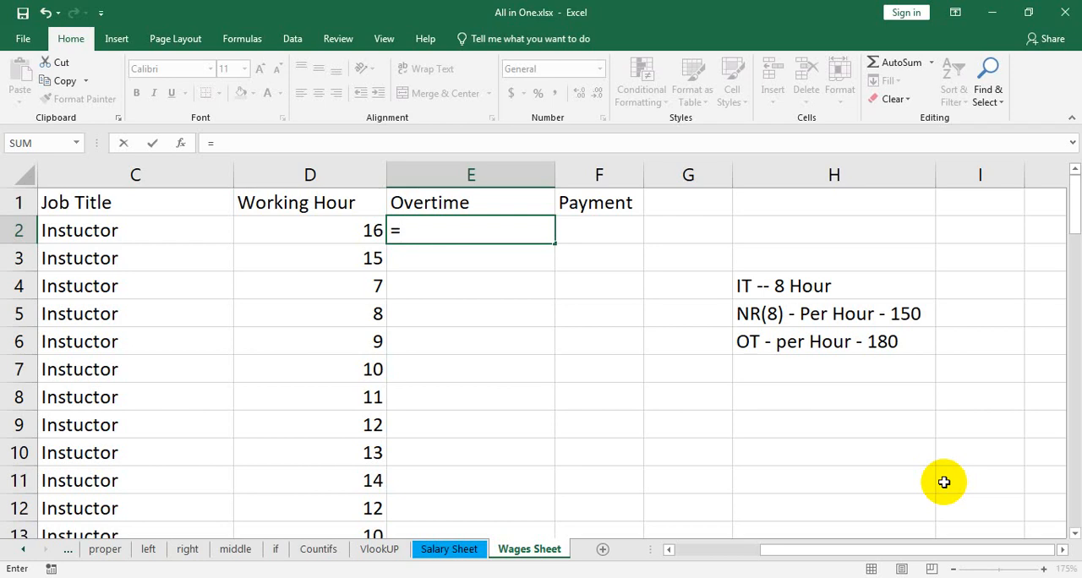
pyautogui.write('if(')
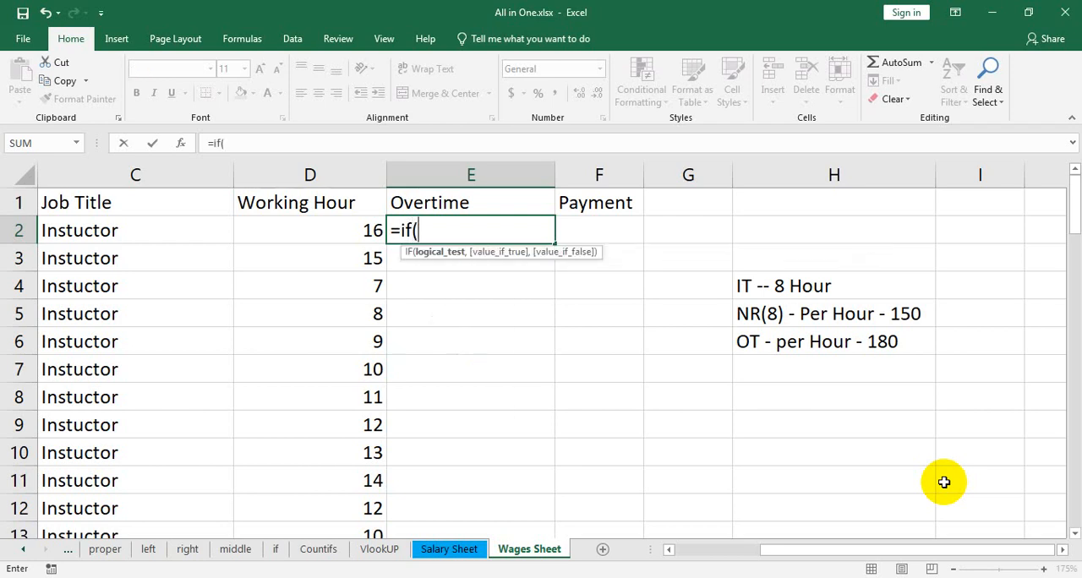
pyautogui.click(347, 238)
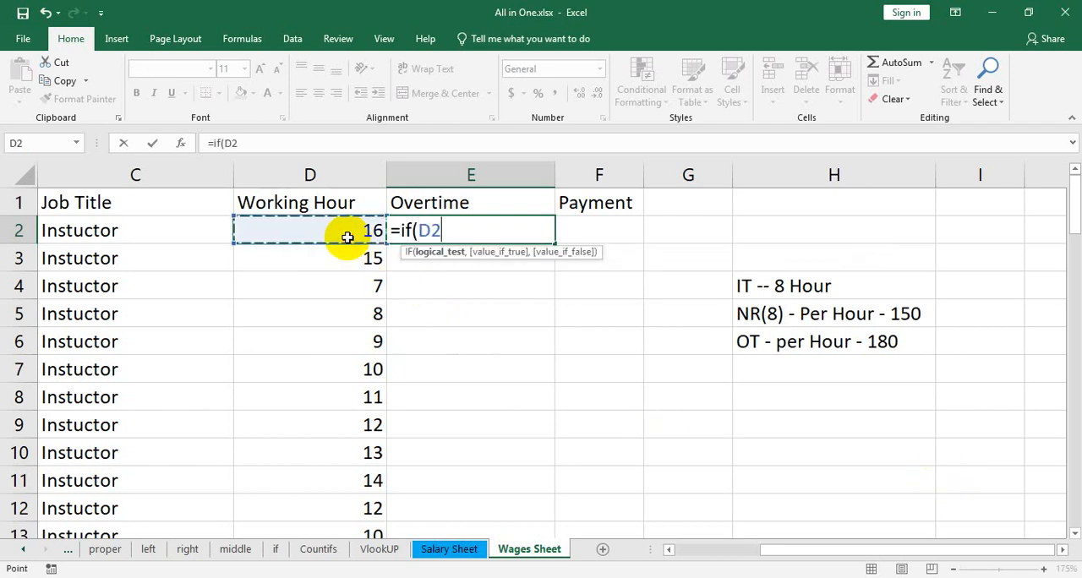
pyautogui.write('>')
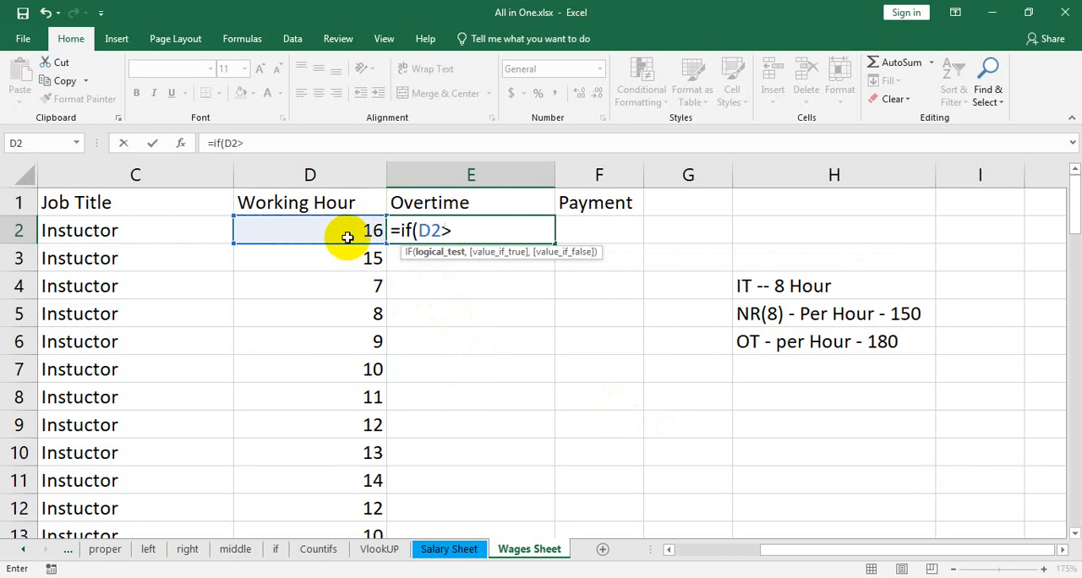
pyautogui.write('8')
pyautogui.press('BackSpace')
pyautogui.write('=8')
pyautogui.press('BackSpace')
pyautogui.press('BackSpace')
pyautogui.write('8,')
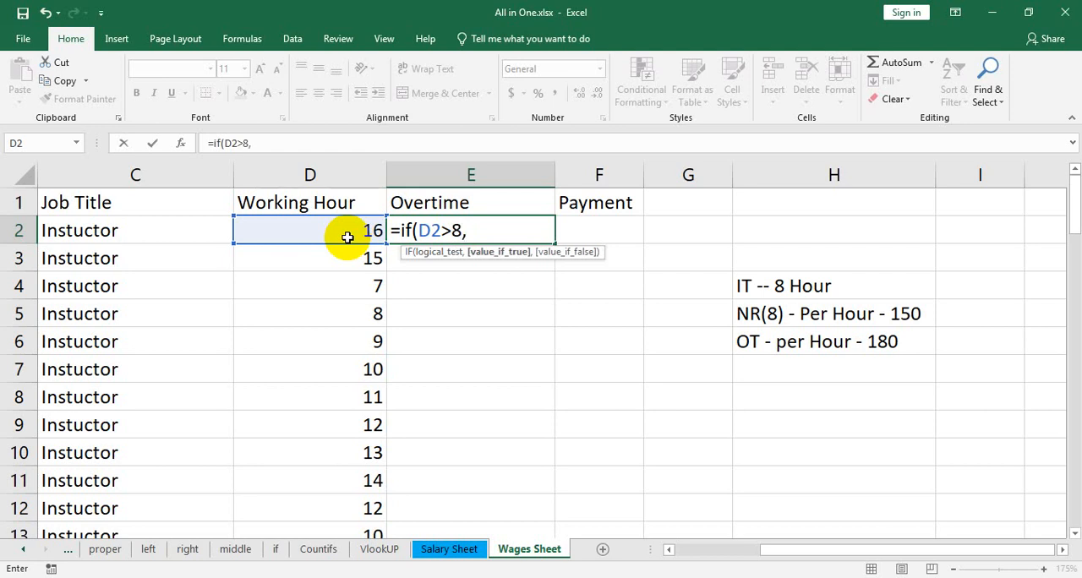
# Complete the E2 overtime formula with D2-8 as the true value and 0 as the false value
pyautogui.click(331, 237)
pyautogui.write('-8')
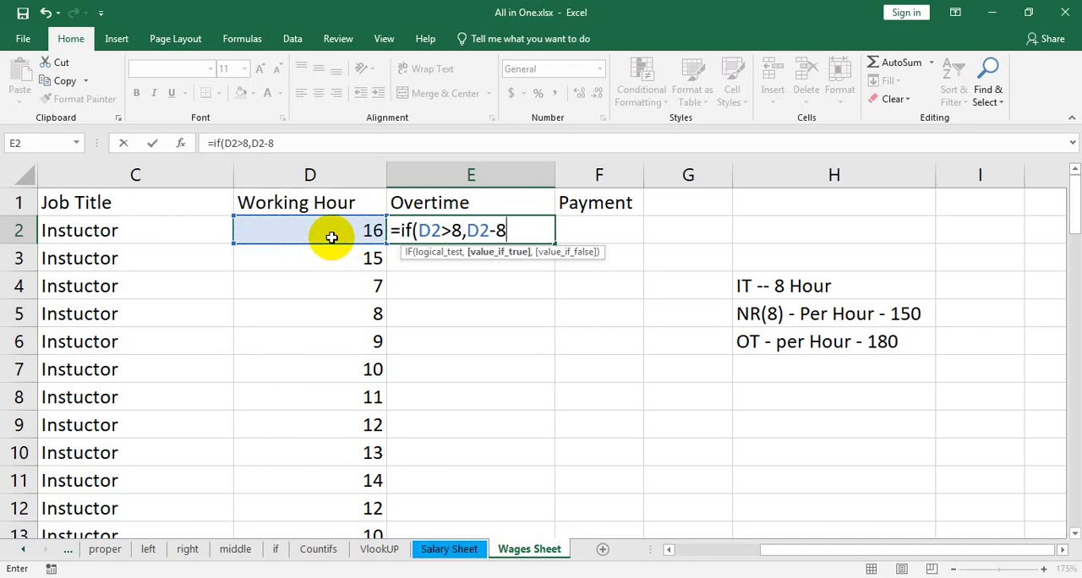
pyautogui.write(',')
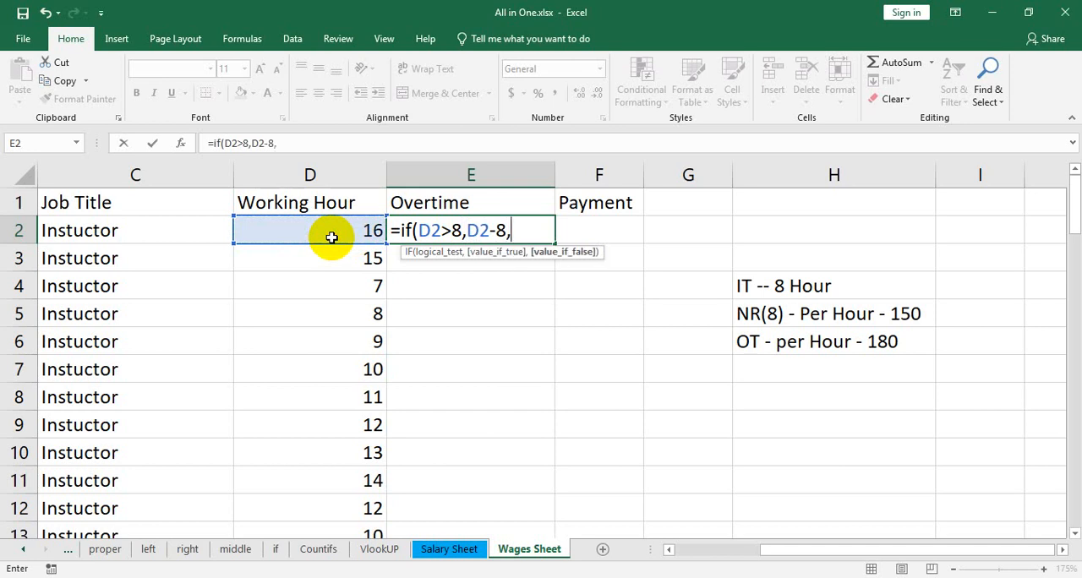
pyautogui.write('0)')
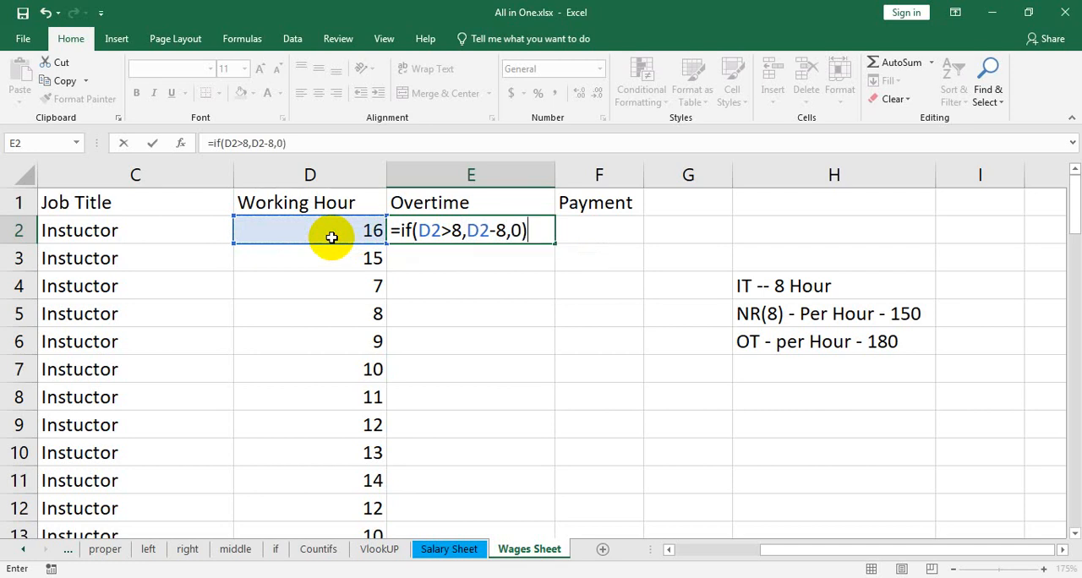
pyautogui.press('Return')
# Fill the overtime formula from E2 down column E for all employees
pyautogui.click(490, 223)
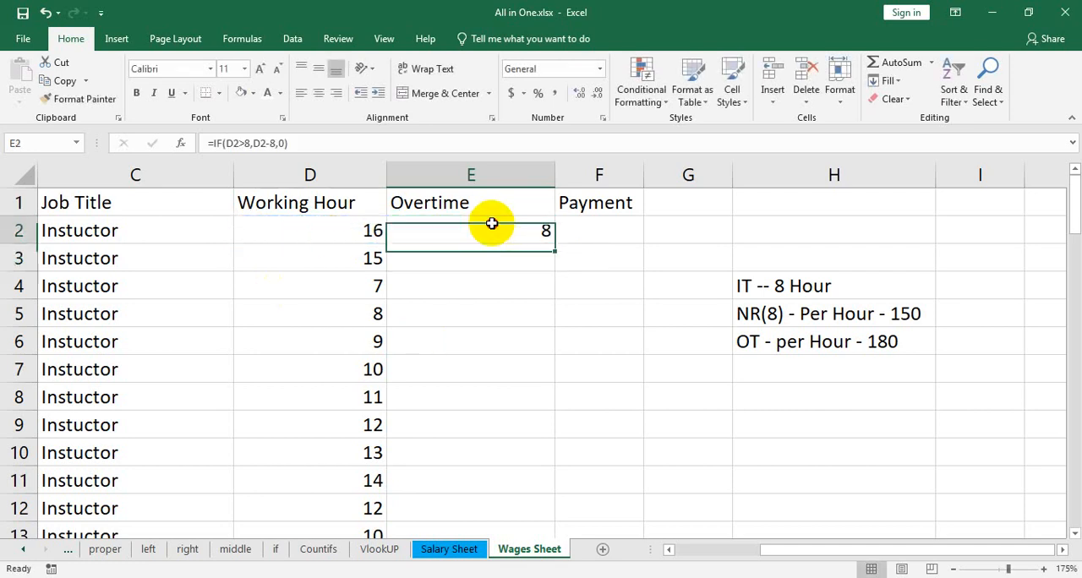
pyautogui.moveTo(551, 244); pyautogui.dragTo(550, 264)
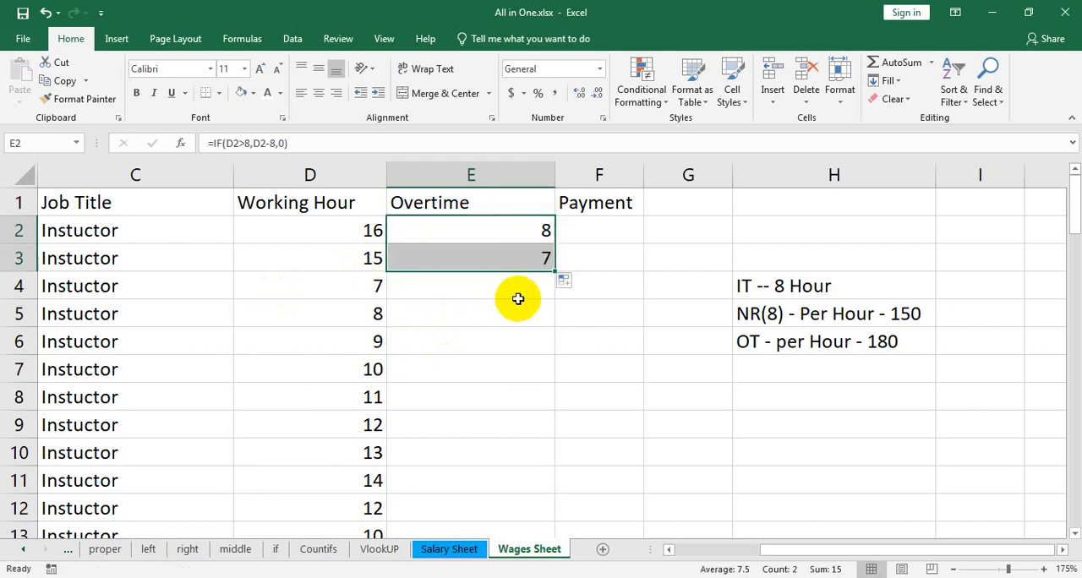
pyautogui.doubleClick(555, 272)
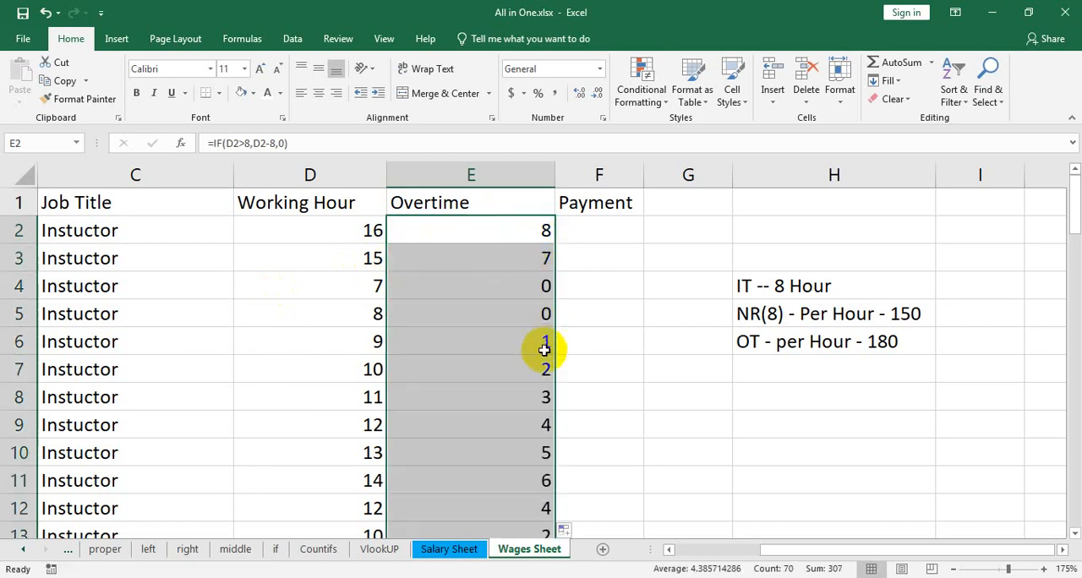
# Test the overtime formula by changing the working hours in D5 to 9 and back to 8
pyautogui.click(527, 288)
pyautogui.click(528, 311)
pyautogui.click(372, 316)
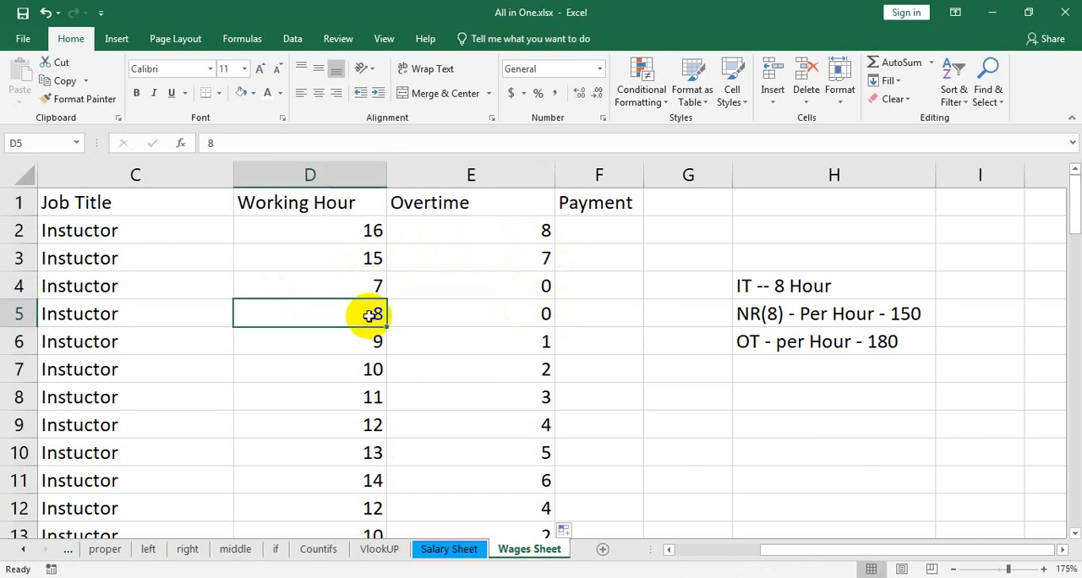
pyautogui.write('9')
pyautogui.press('Return')
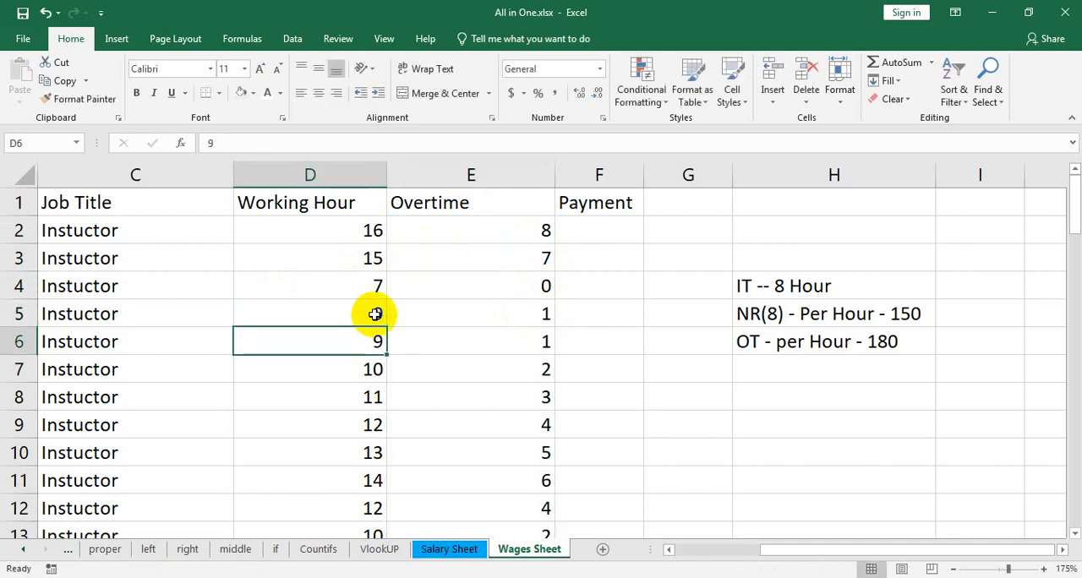
pyautogui.click(376, 314)
pyautogui.write('8')
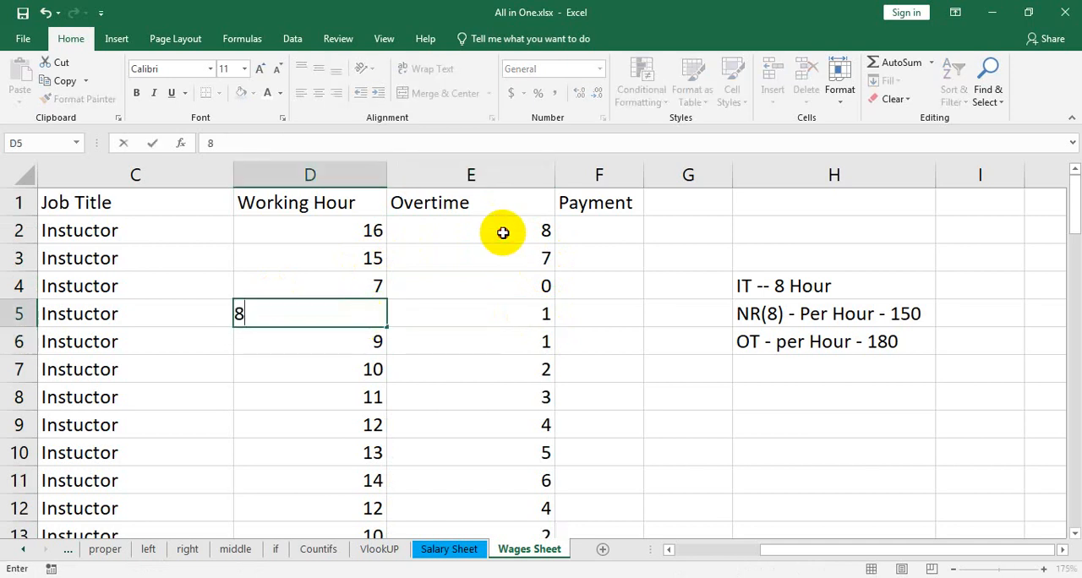
pyautogui.click(505, 230)
# Undo the D5 edits and the overtime fill-down, and clear the formulas in E2:E3
pyautogui.hotkey('ctrl', 'z')
pyautogui.hotkey('ctrl', 'z')
pyautogui.hotkey('ctrl', 'z')
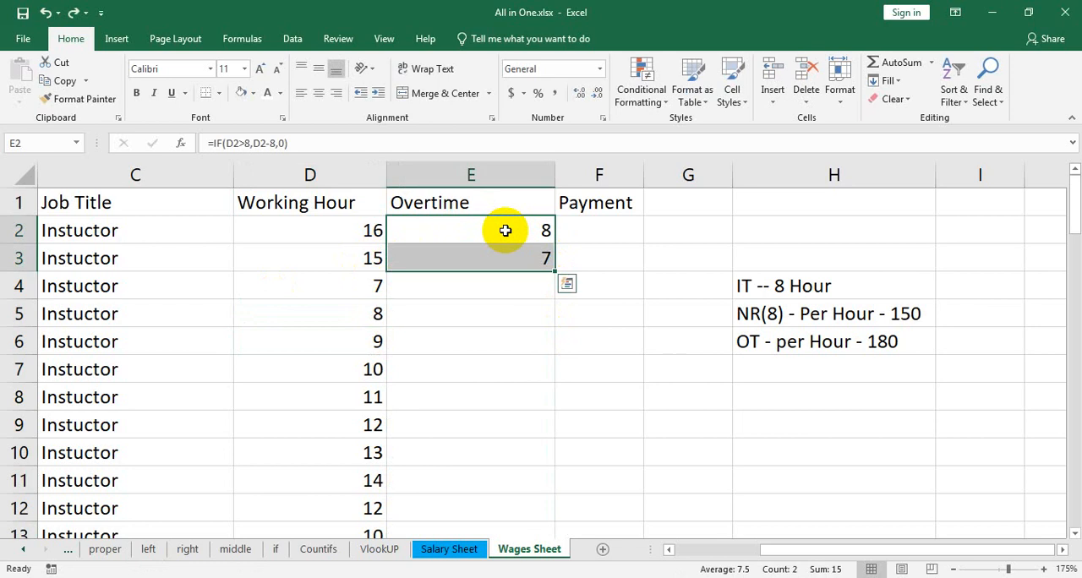
pyautogui.press('Delete')
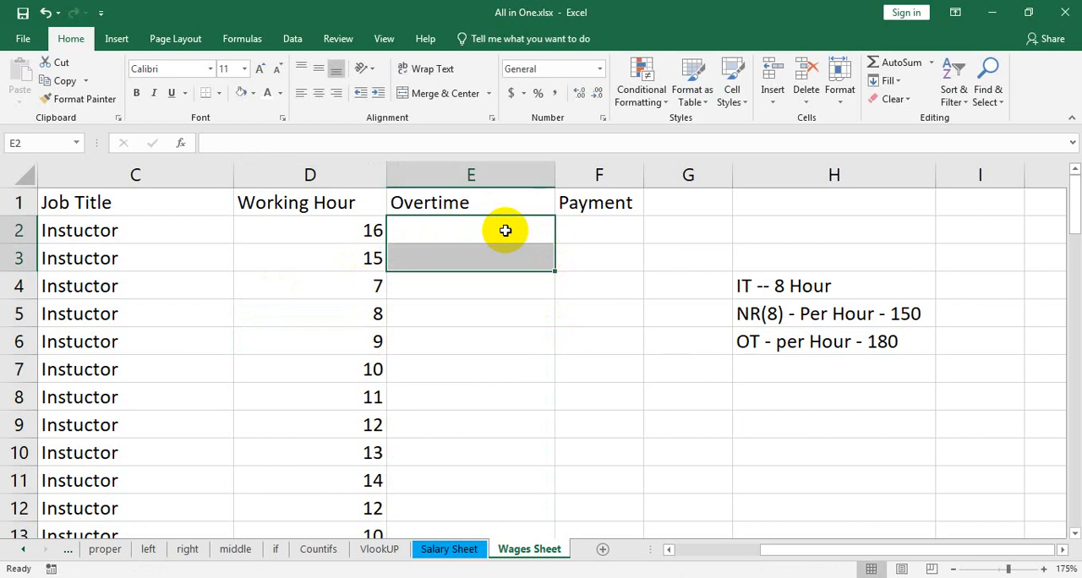
# Start an IF formula in E2 that tests whether the working hours in D2 are greater than 8
pyautogui.click(505, 230)
pyautogui.write('=if')
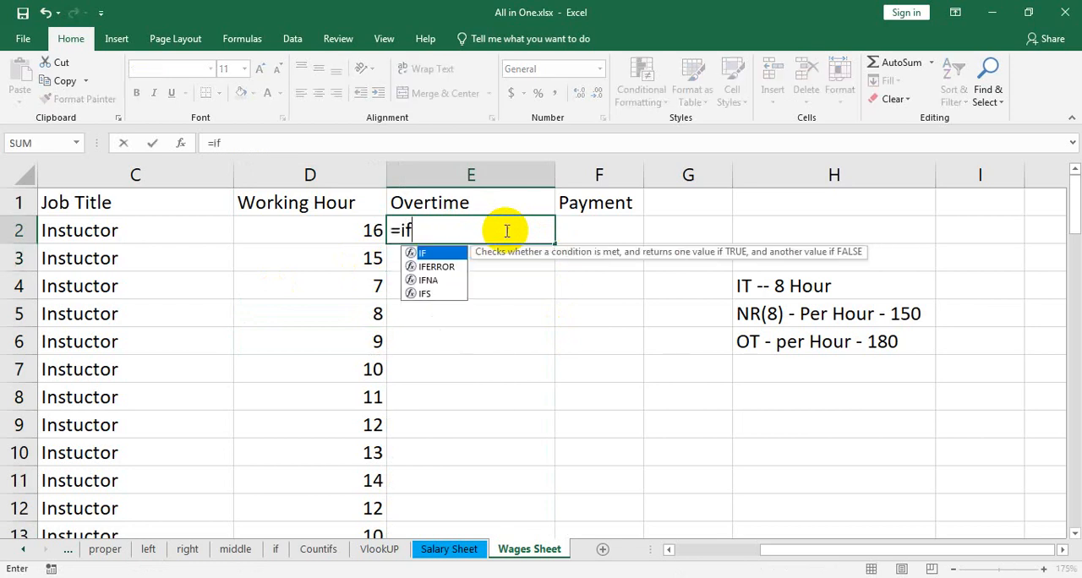
pyautogui.write('(')
pyautogui.click(308, 236)
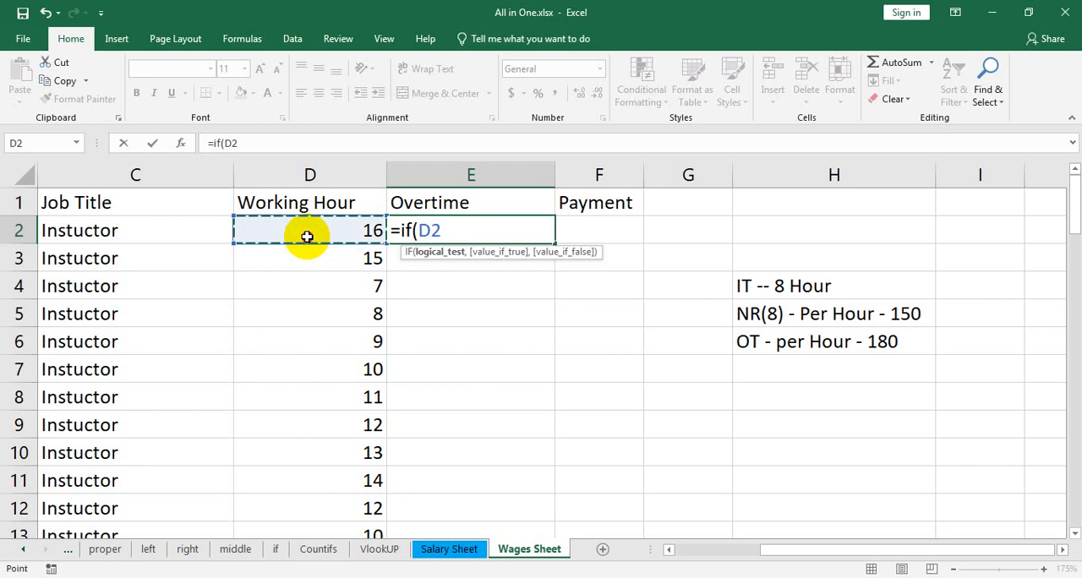
pyautogui.write('>')
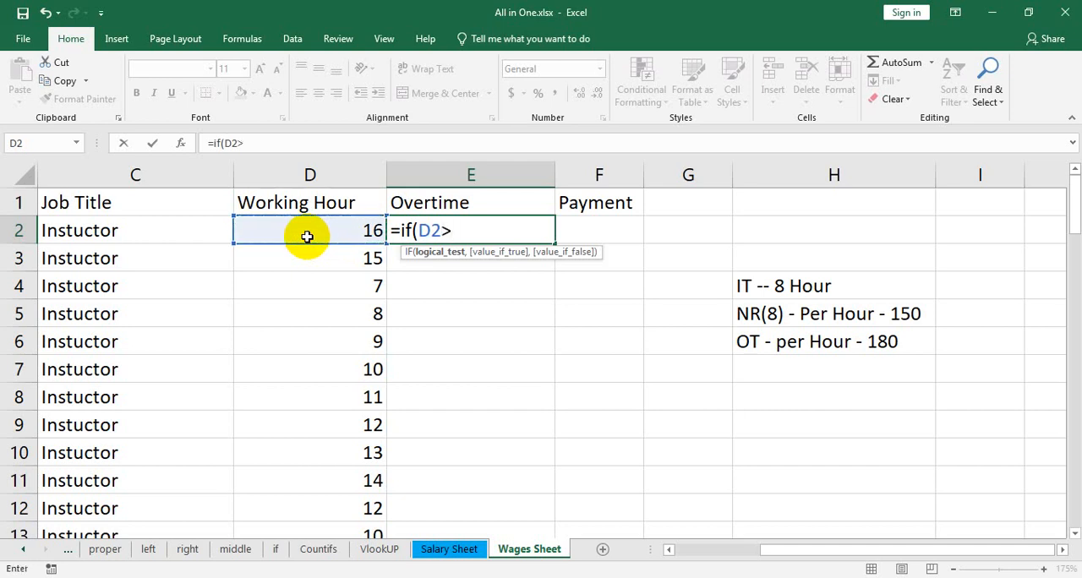
pyautogui.write('8,')
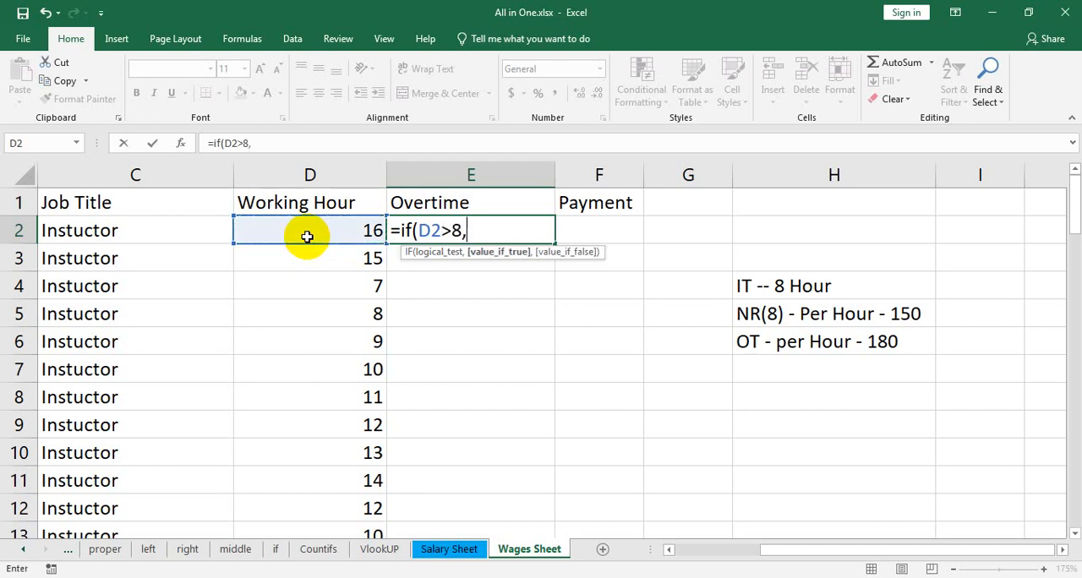
# Complete the E2 IF formula with D2-8 as the true value and 0 as the false value
pyautogui.click(302, 231)
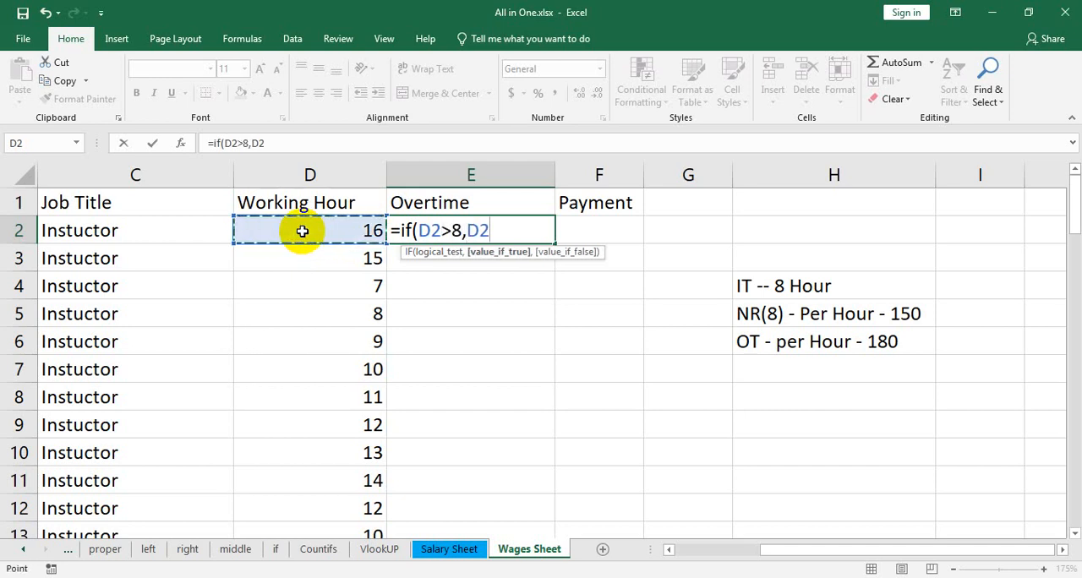
pyautogui.write('-8')
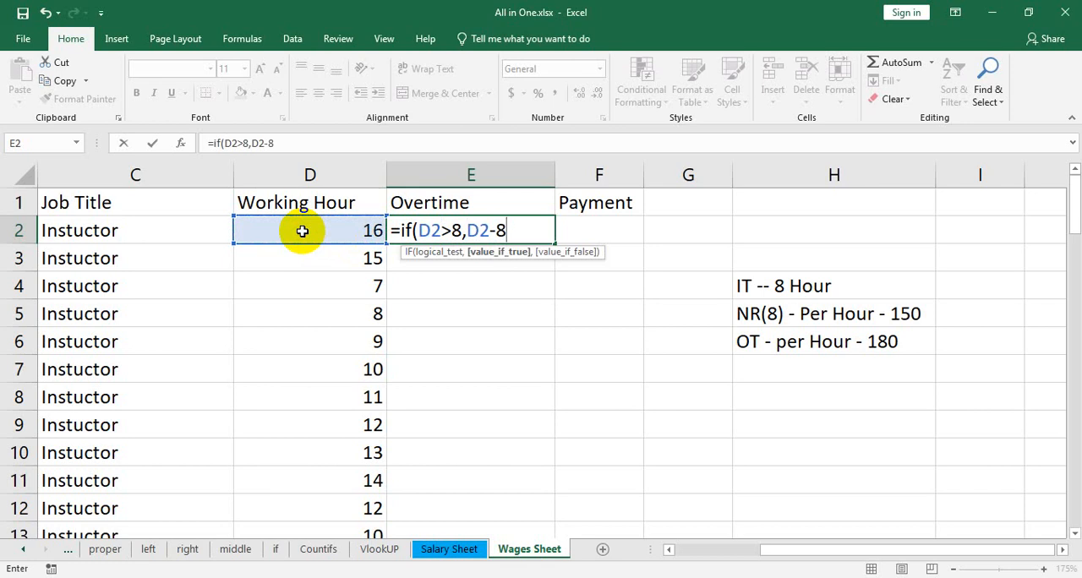
pyautogui.write(',')
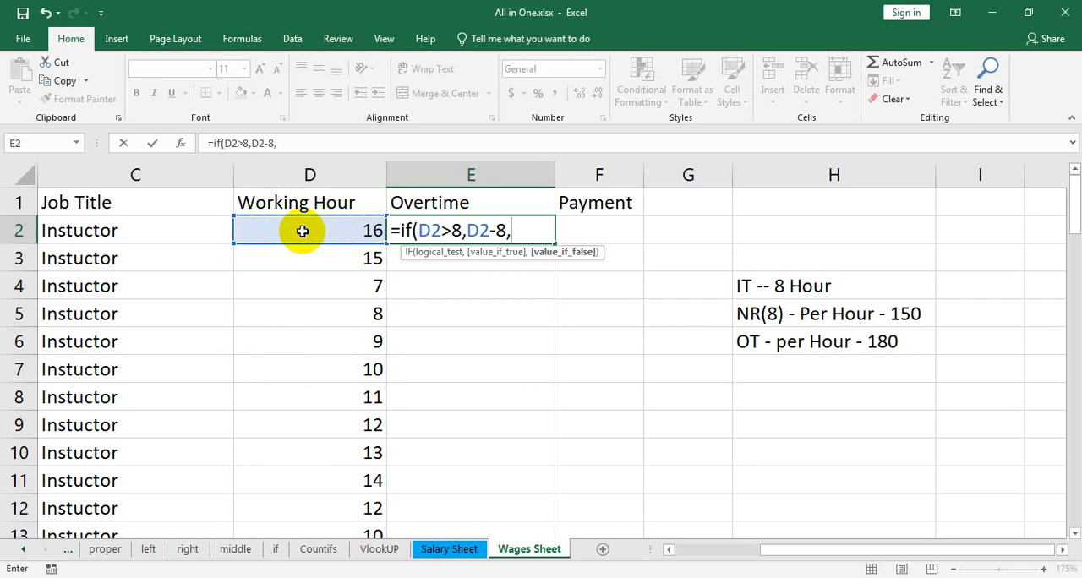
pyautogui.write('0)')
pyautogui.press('Return')
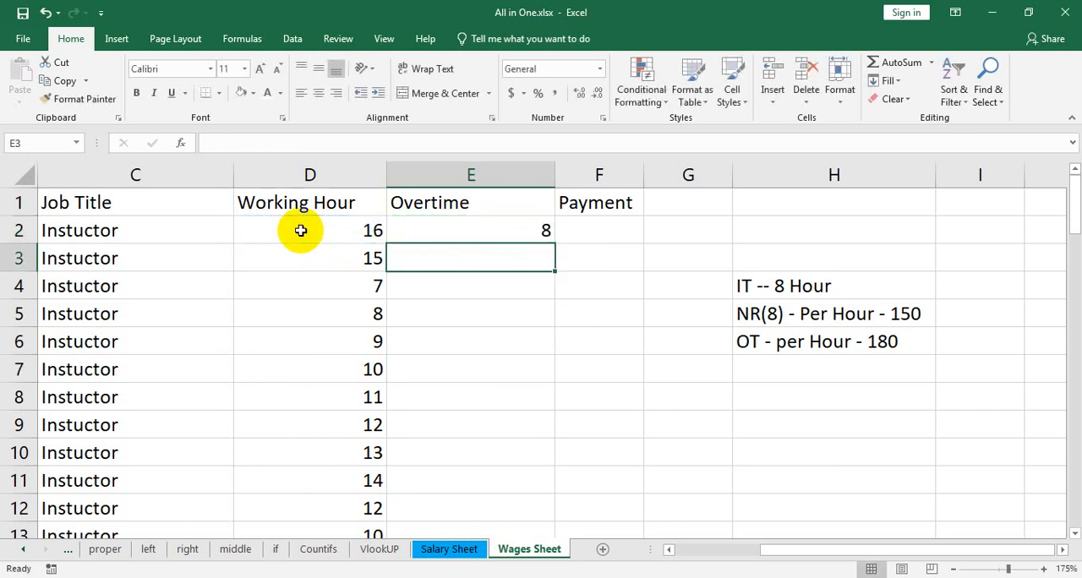
# Fill the overtime formula from E2 down column E and check the row 31 overtime against its working hours
pyautogui.click(507, 233)
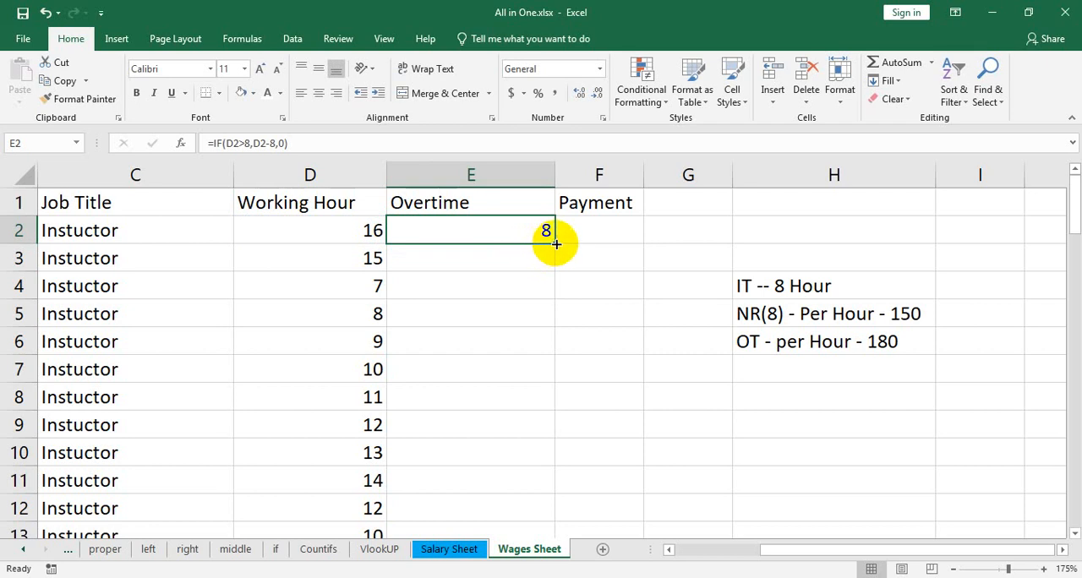
pyautogui.doubleClick(557, 243)
pyautogui.scroll(-7, 541, 415)
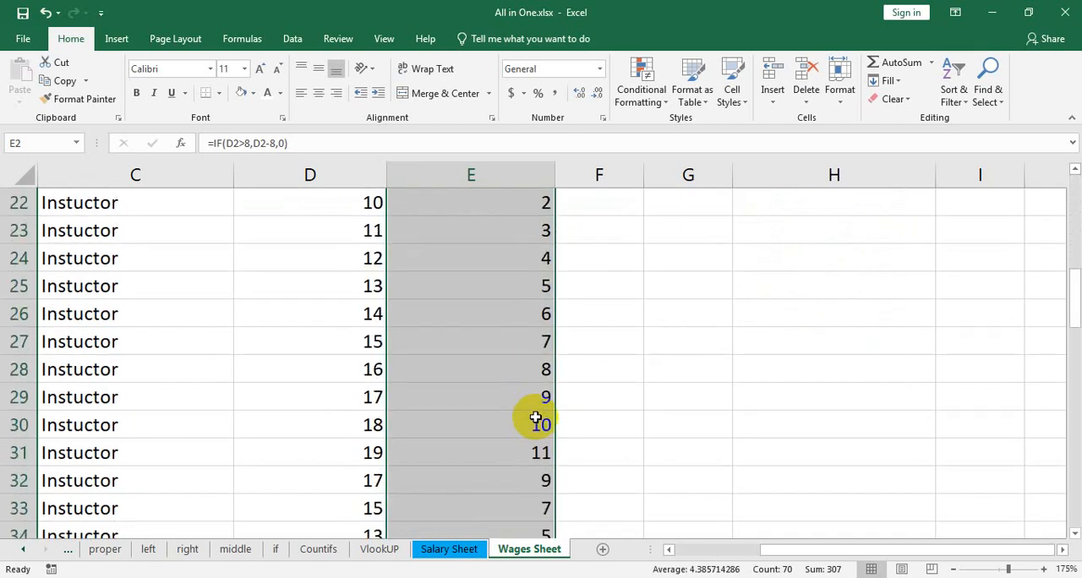
pyautogui.scroll(-2, 536, 418)
pyautogui.click(357, 287)
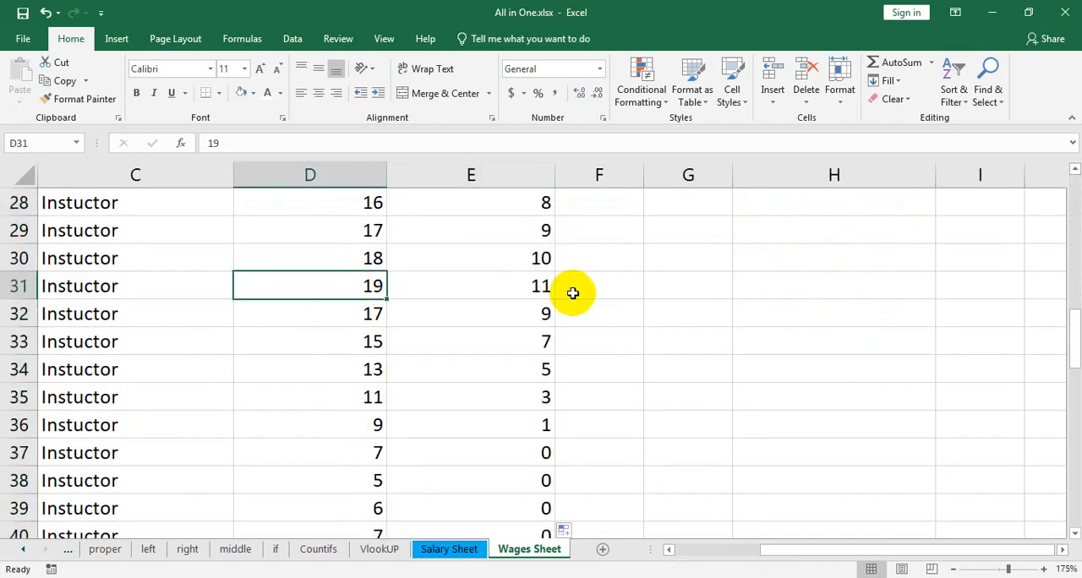
pyautogui.click(541, 289)
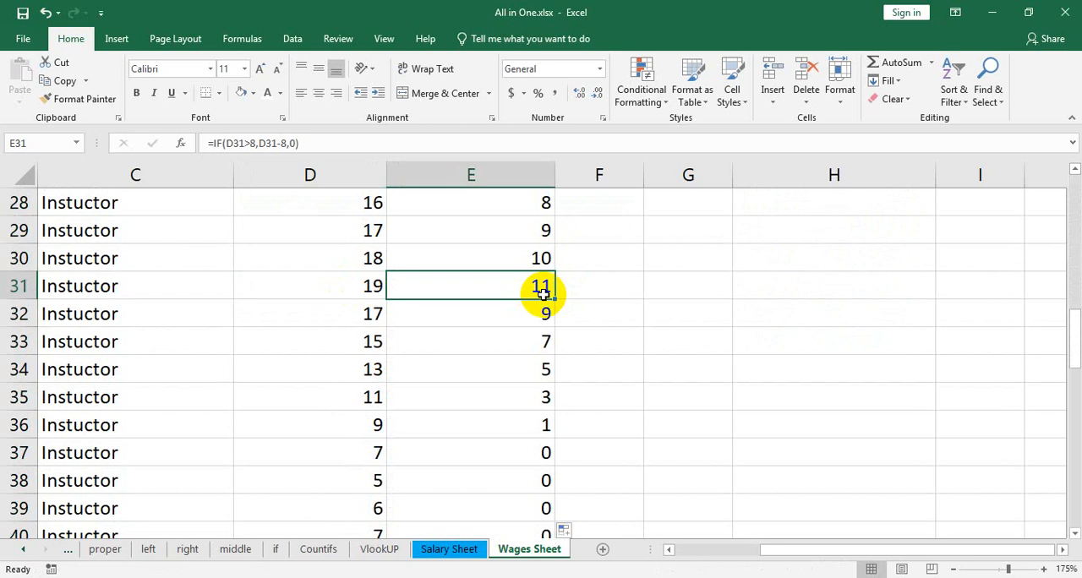
# Enter 12 as the missing working hours in D71 for the last employee row
pyautogui.scroll(-17, 587, 334)
pyautogui.scroll(4, 586, 343)
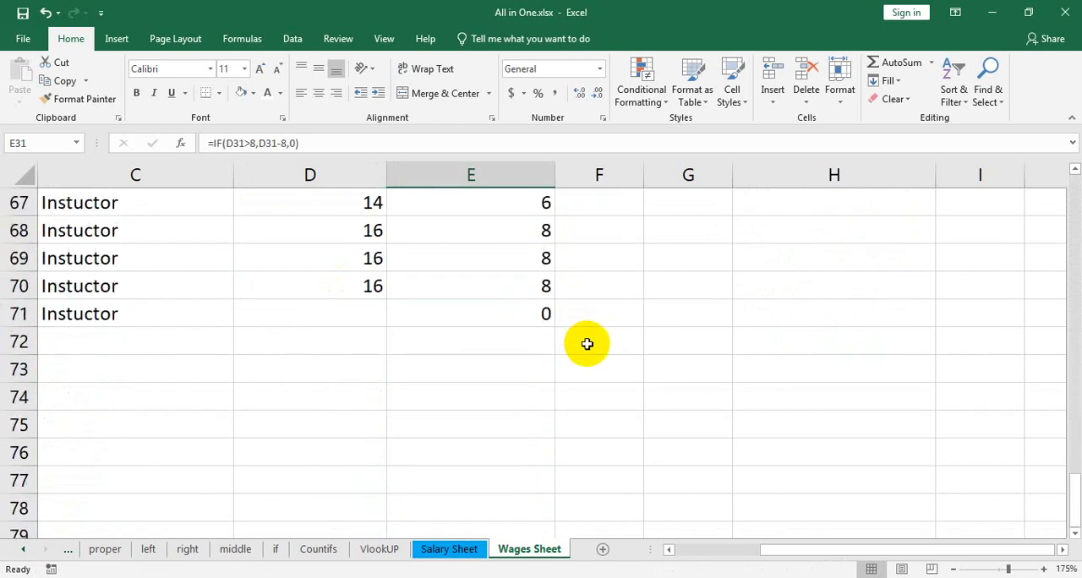
pyautogui.scroll(2, 586, 343)
pyautogui.click(504, 481)
pyautogui.click(350, 483)
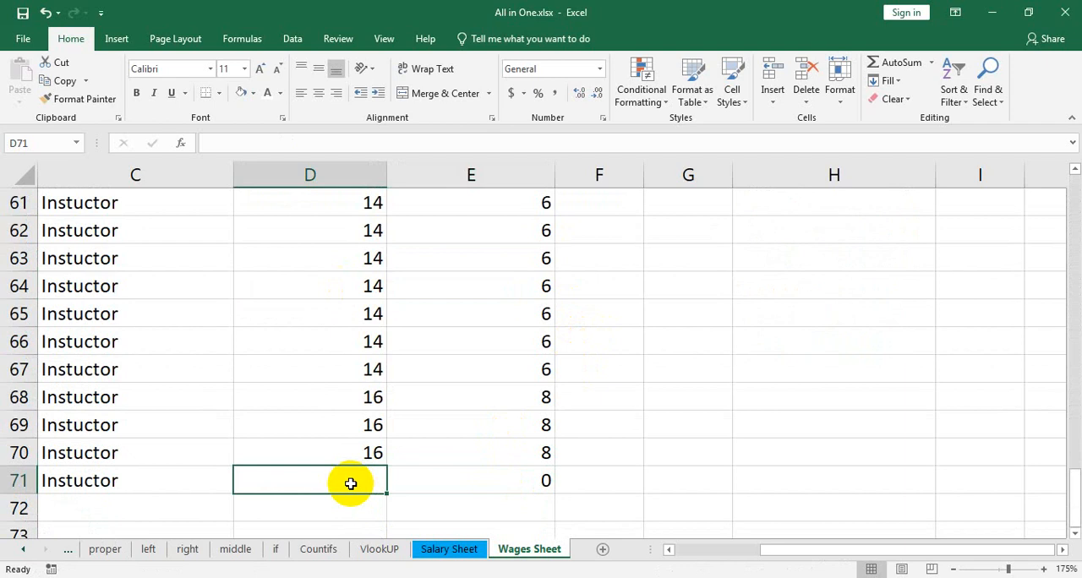
pyautogui.write('12')
pyautogui.press('Return')
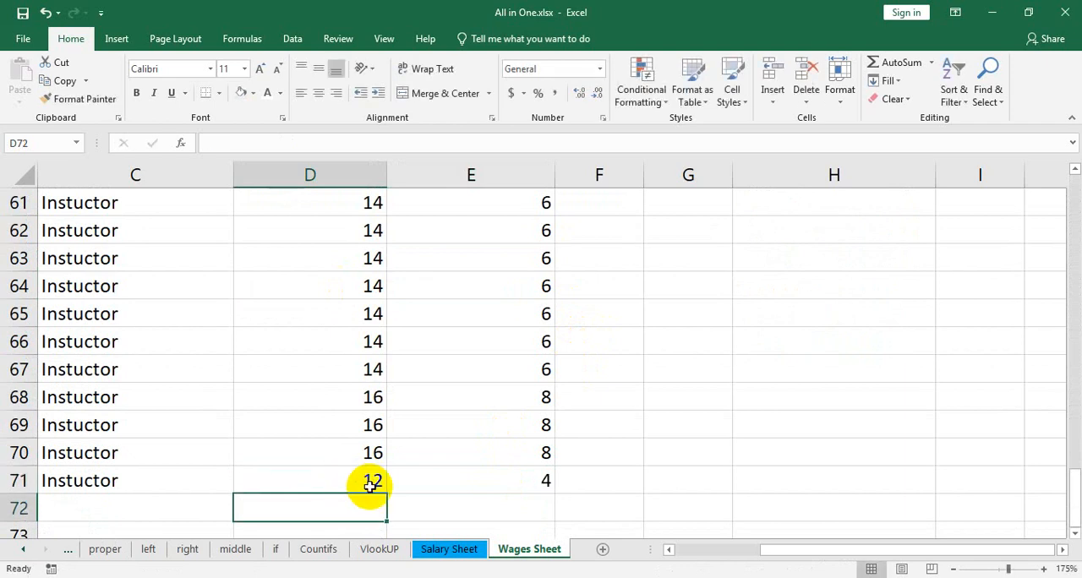
# Widen the Payment column F
pyautogui.scroll(20, 549, 483)
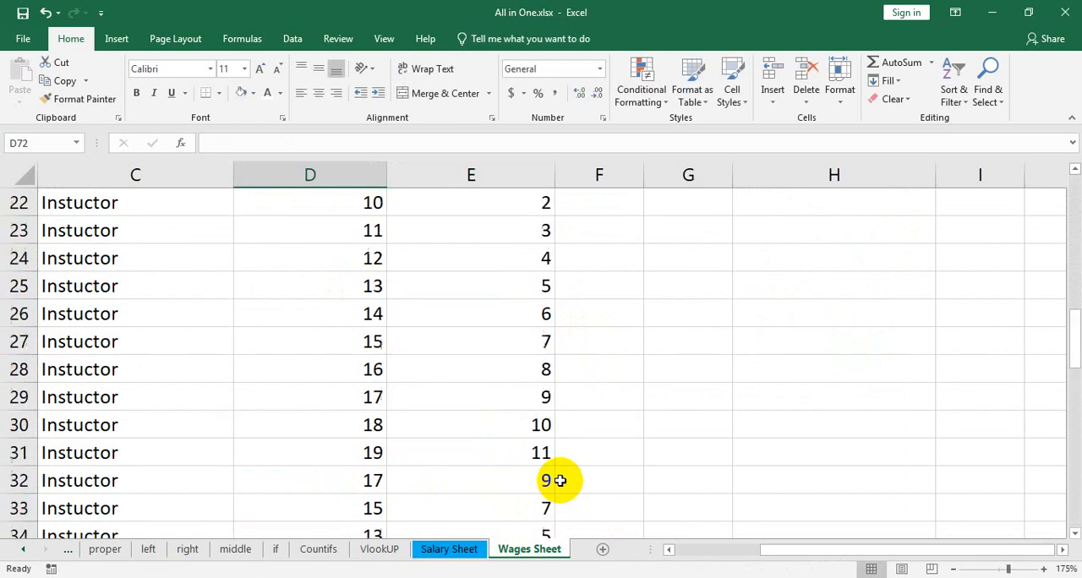
pyautogui.moveTo(643, 174); pyautogui.dragTo(730, 176)
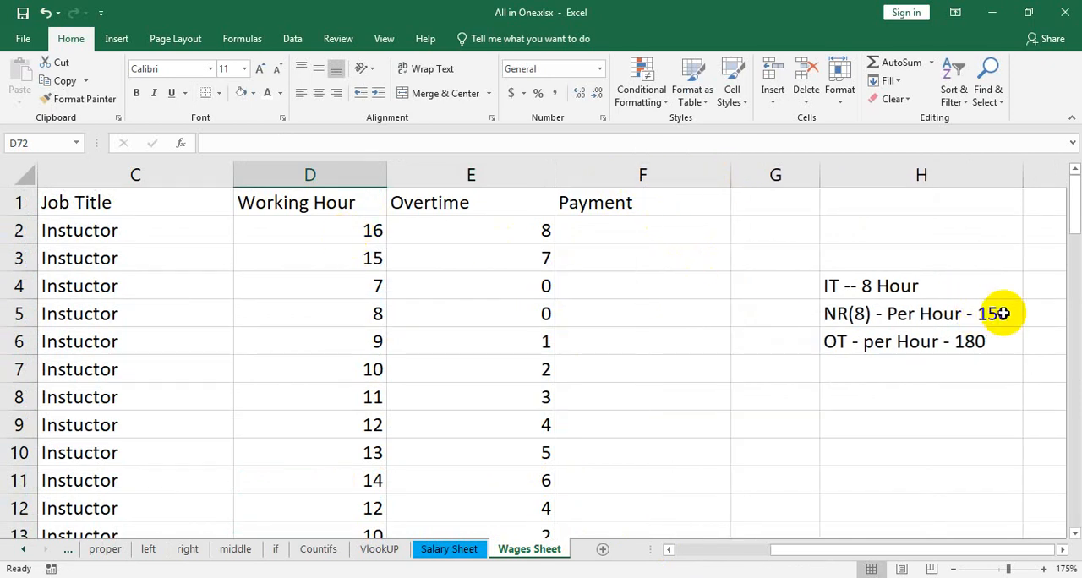
# Review the normal and overtime hourly rates noted in H5:H6 for the payment calculation
pyautogui.click(987, 342)
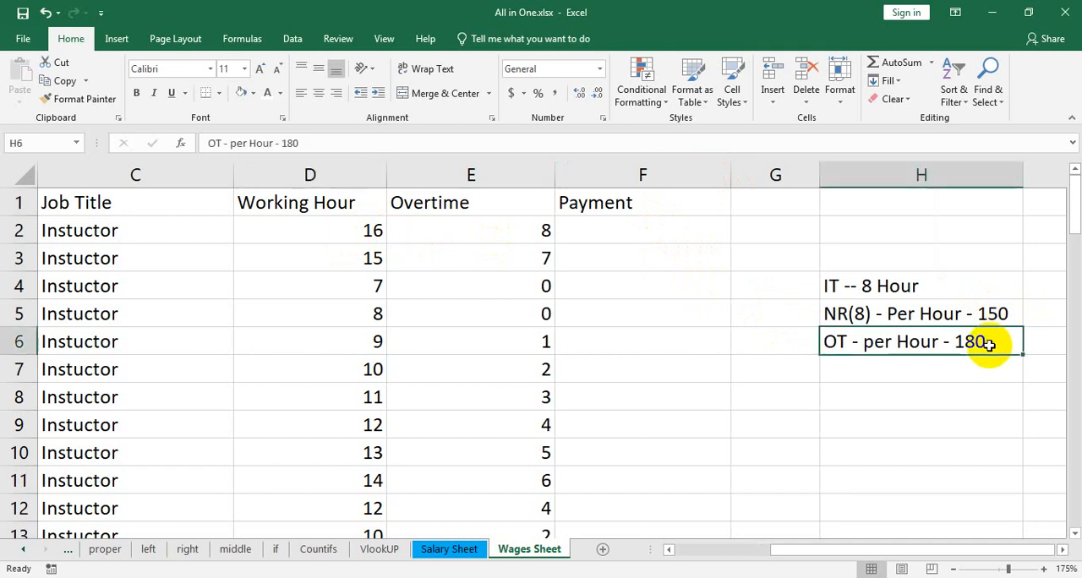
pyautogui.click(648, 229)
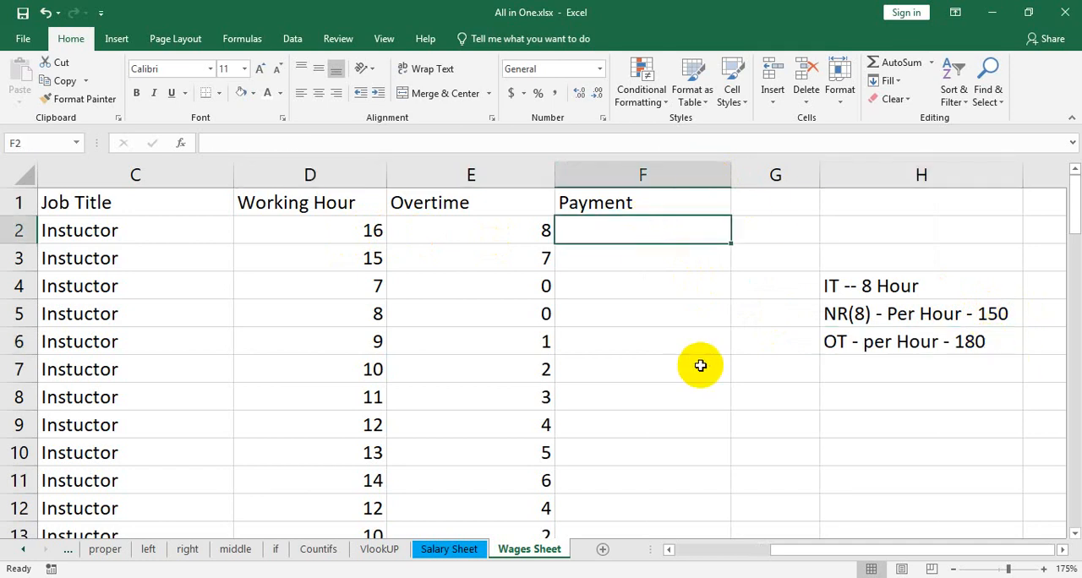
pyautogui.press('Left')
pyautogui.press('Down')
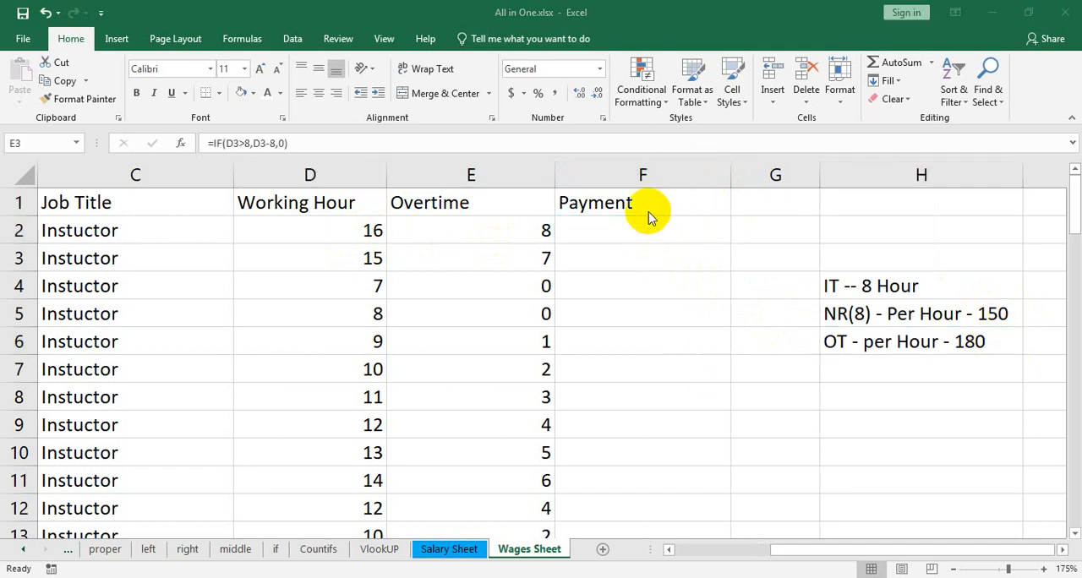
pyautogui.press('F2')
pyautogui.click(640, 224)
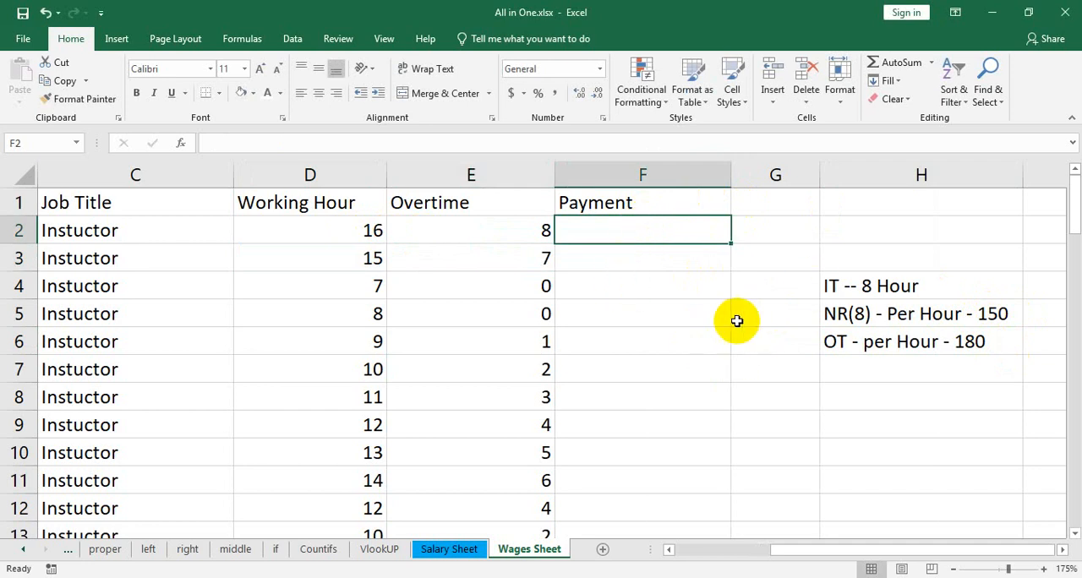
pyautogui.click(856, 320)
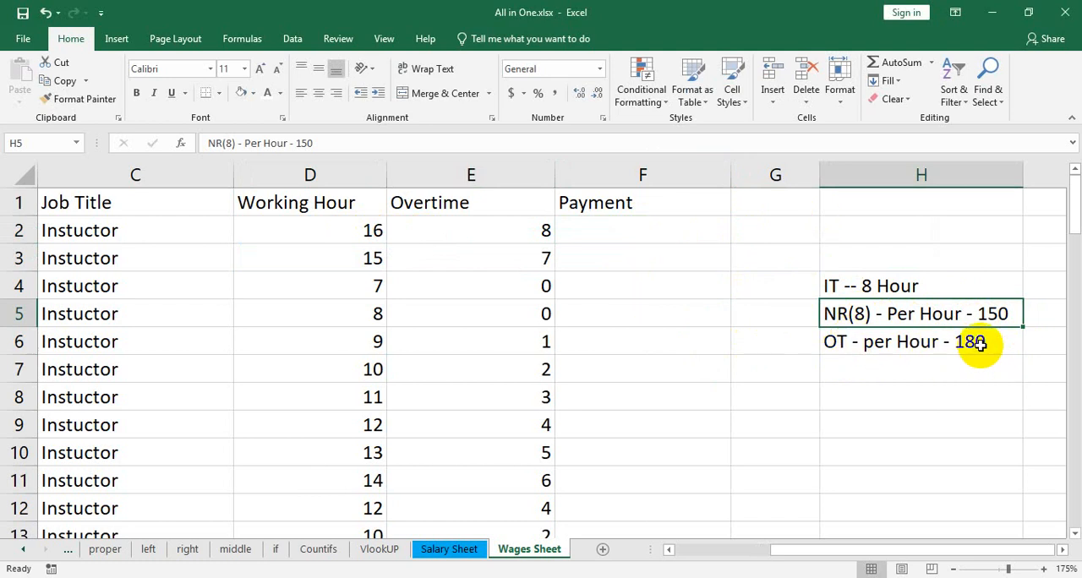
# Start an IF formula in F2 that tests whether the overtime in E2 is greater than 0
pyautogui.click(653, 229)
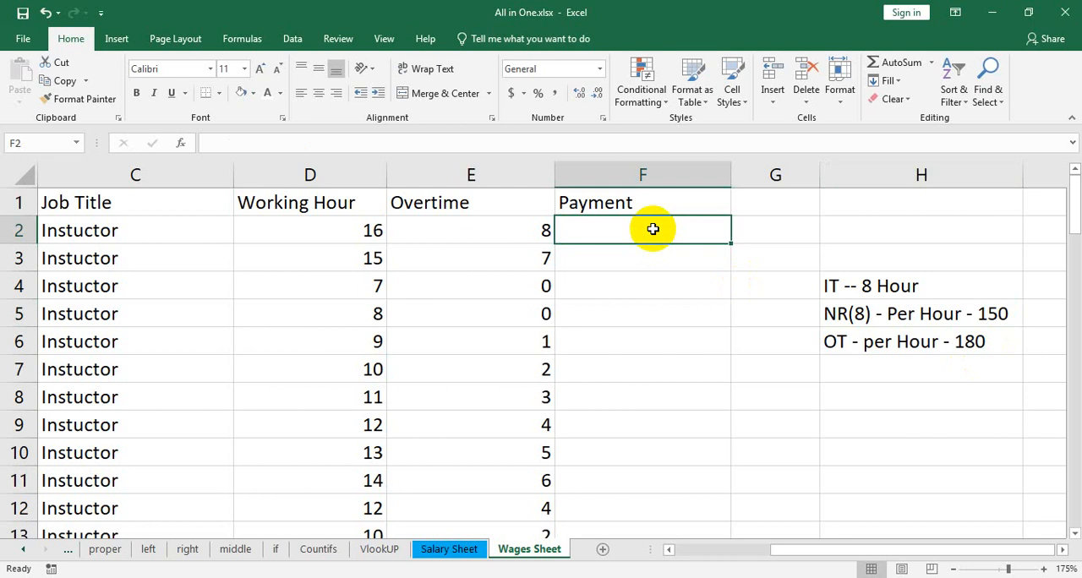
pyautogui.write('=')
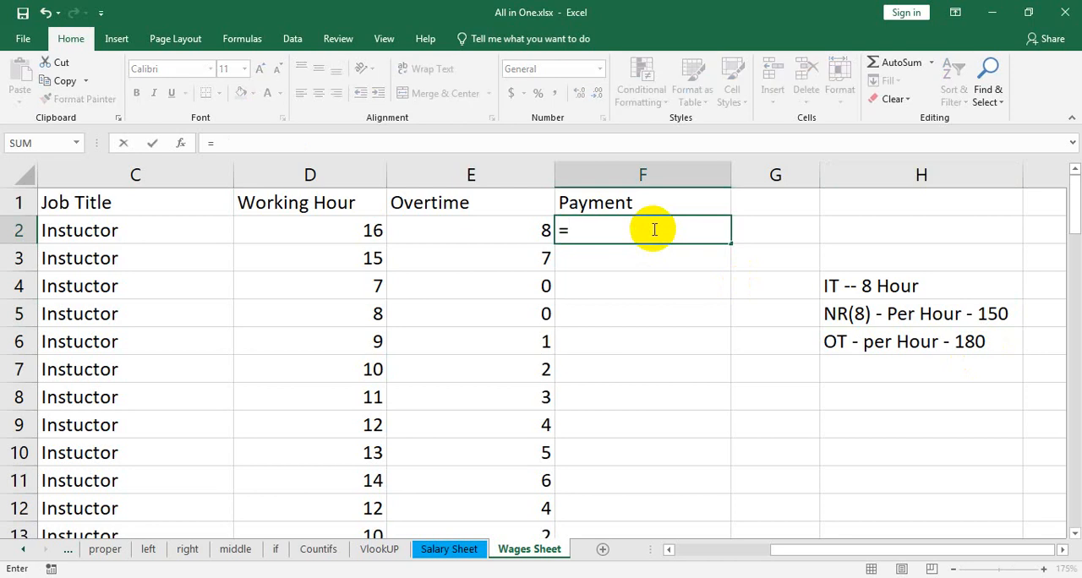
pyautogui.write('if(')
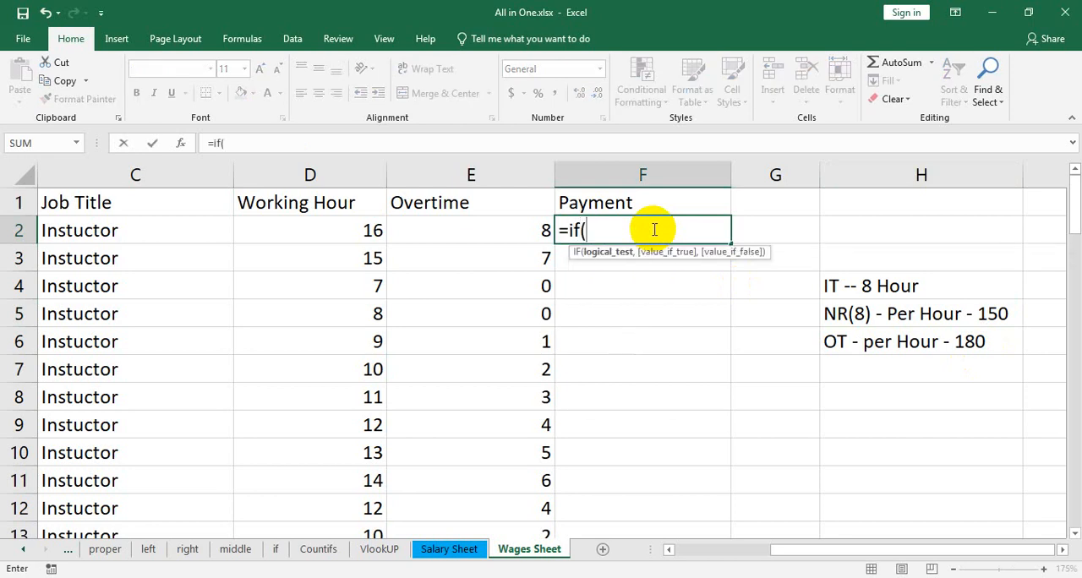
pyautogui.click(508, 229)
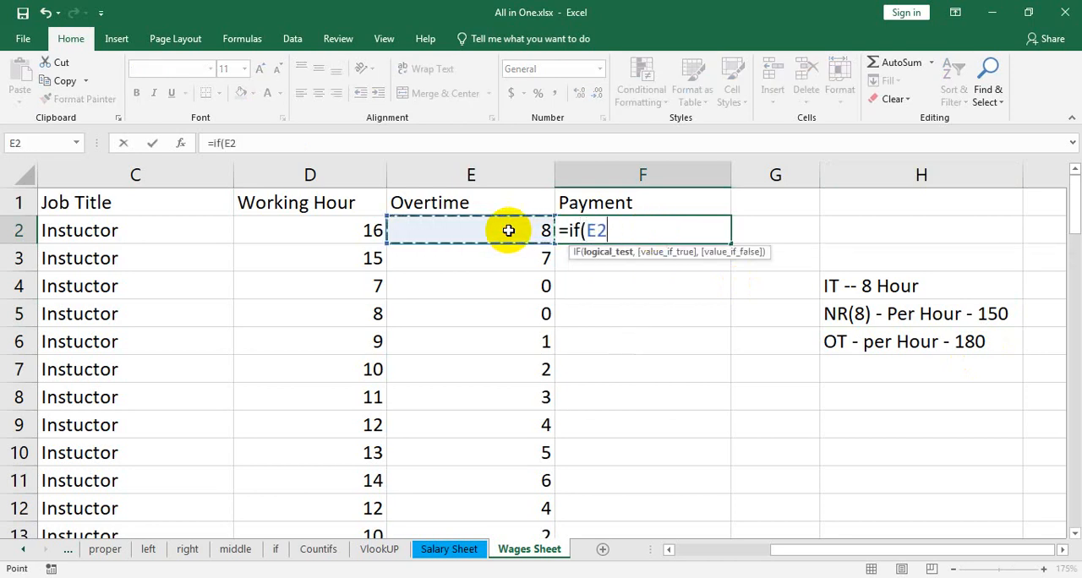
pyautogui.write('>0')
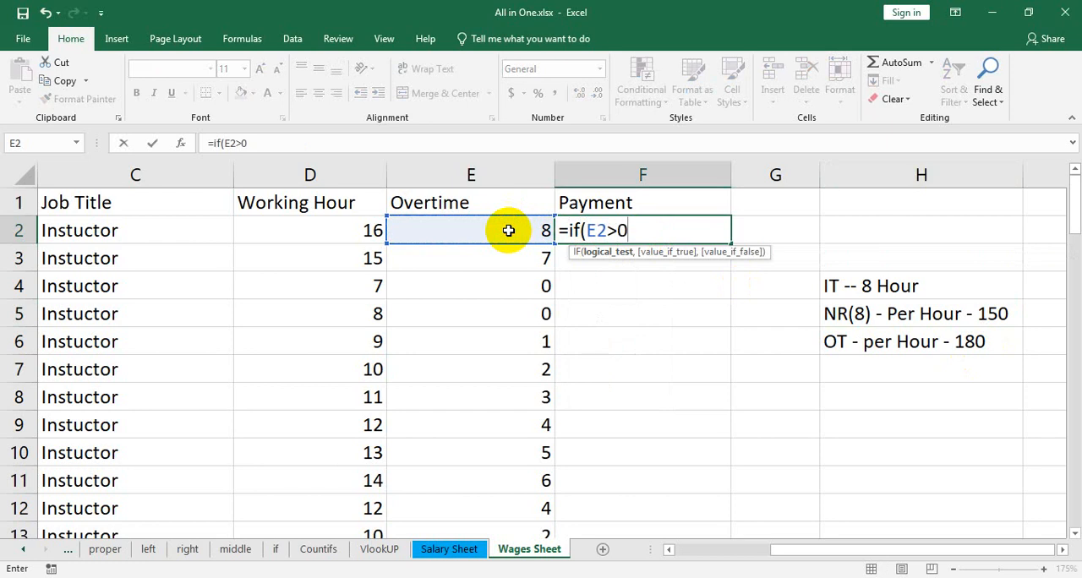
pyautogui.write(',')
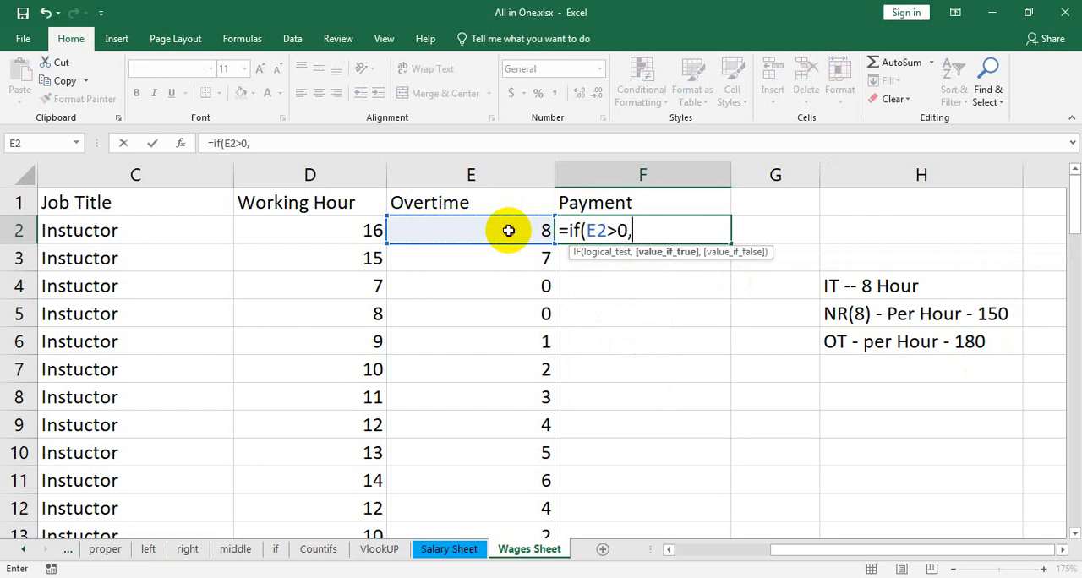
# Complete the F2 payment formula with E2*180+150*8 as the true value and D2*150 as the false value
pyautogui.click(508, 230)
pyautogui.write('*')
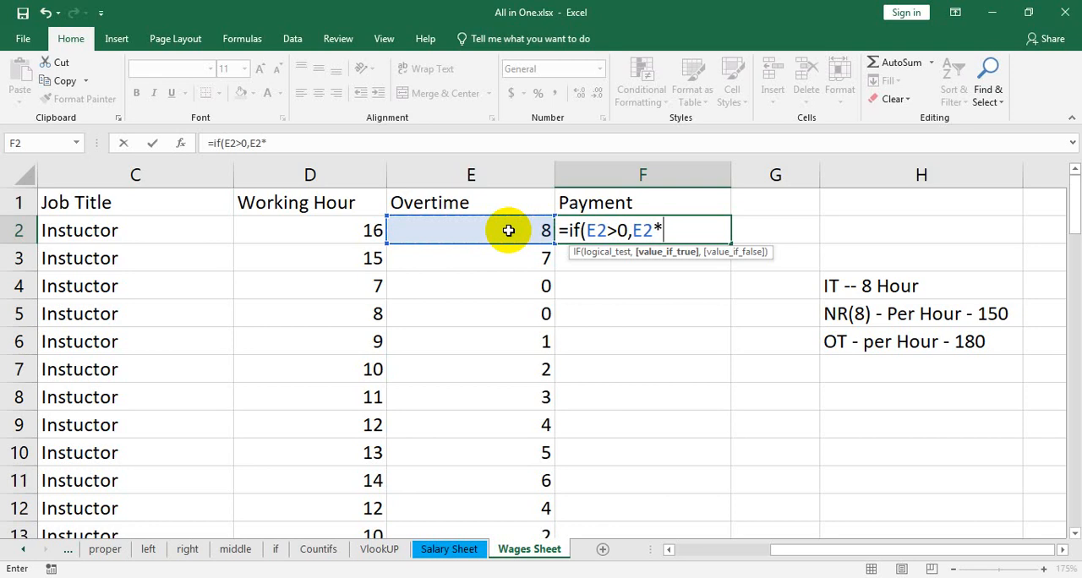
pyautogui.write('180+150')
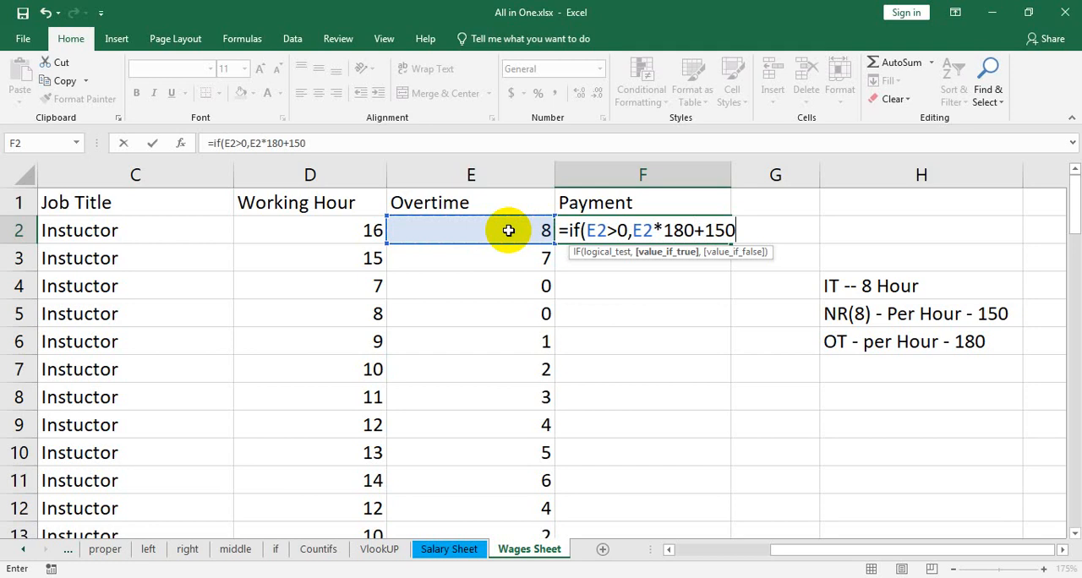
pyautogui.write('*8')
pyautogui.write(',')
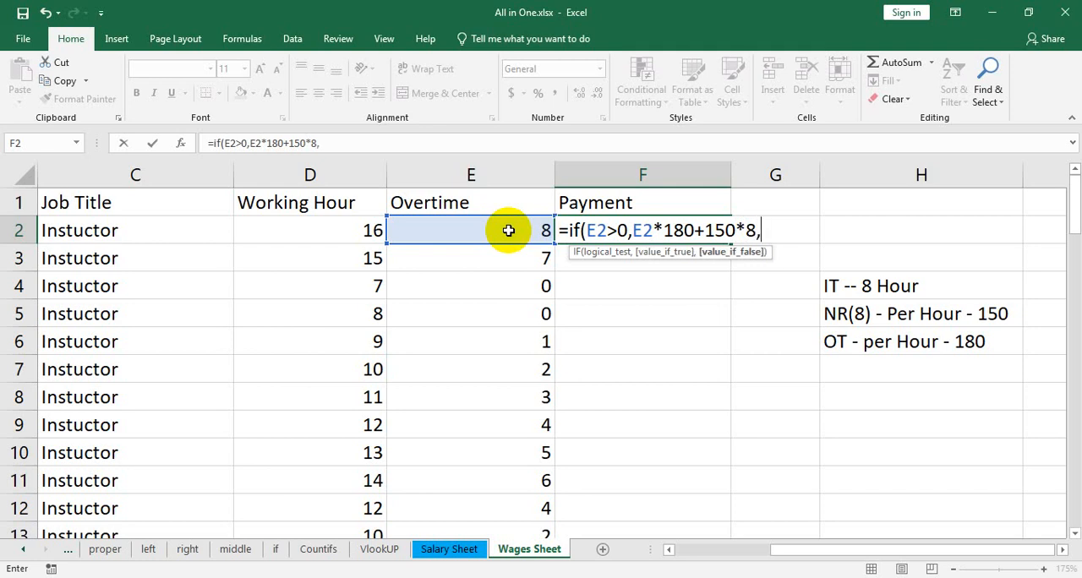
pyautogui.click(347, 235)
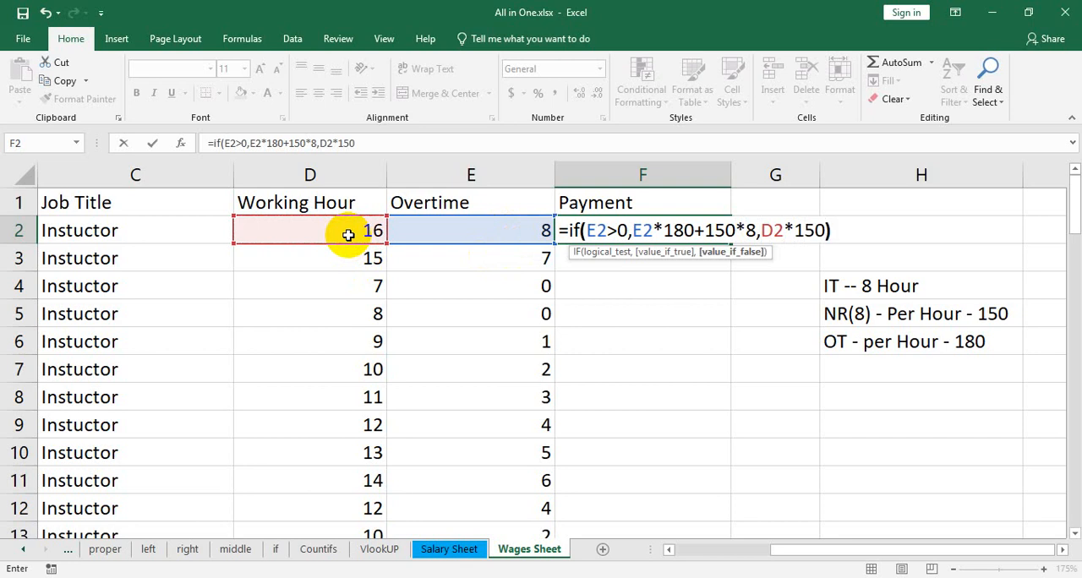
pyautogui.press('Return')
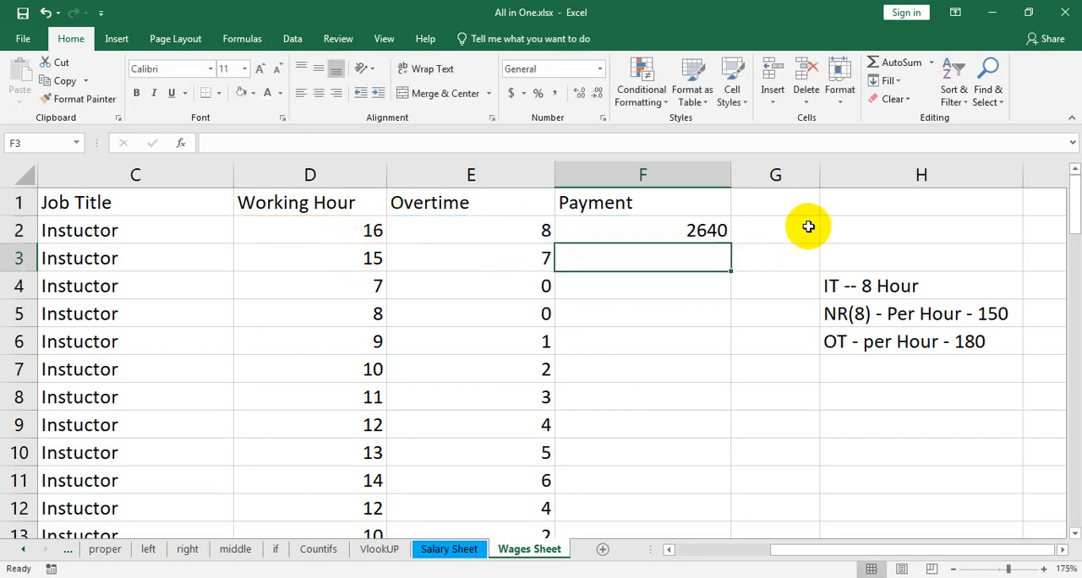
# Clear F2 and restart its payment formula as an IF that tests whether E2 is greater than 0
pyautogui.click(713, 234)
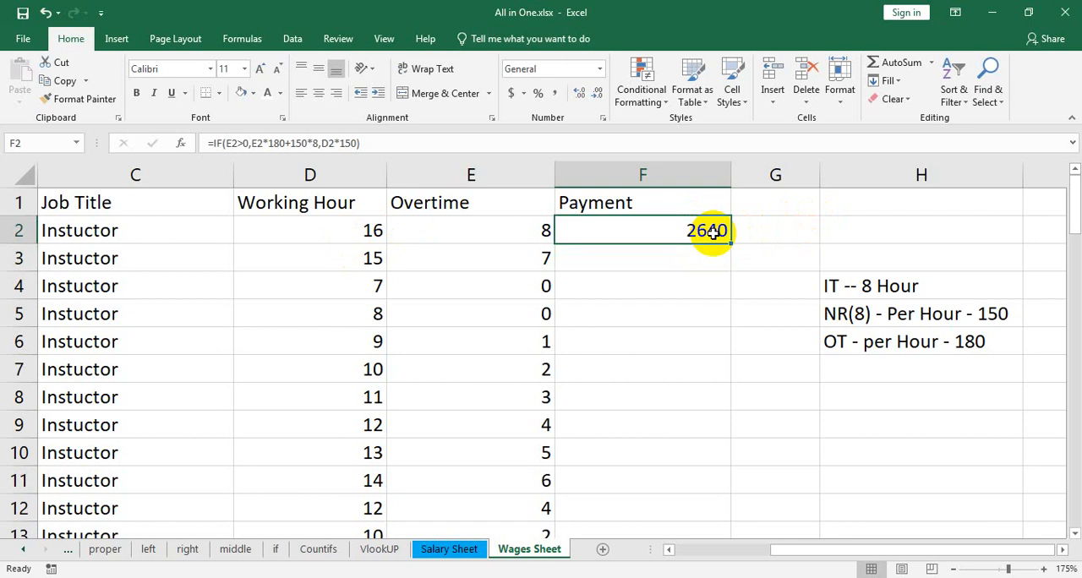
pyautogui.press('Delete')
pyautogui.write('=')
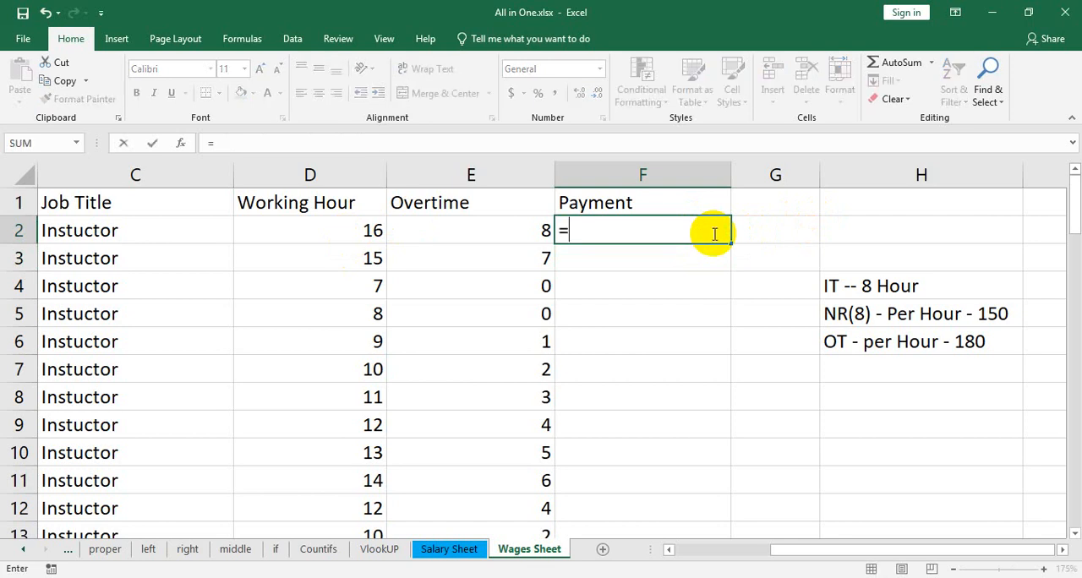
pyautogui.write('if(')
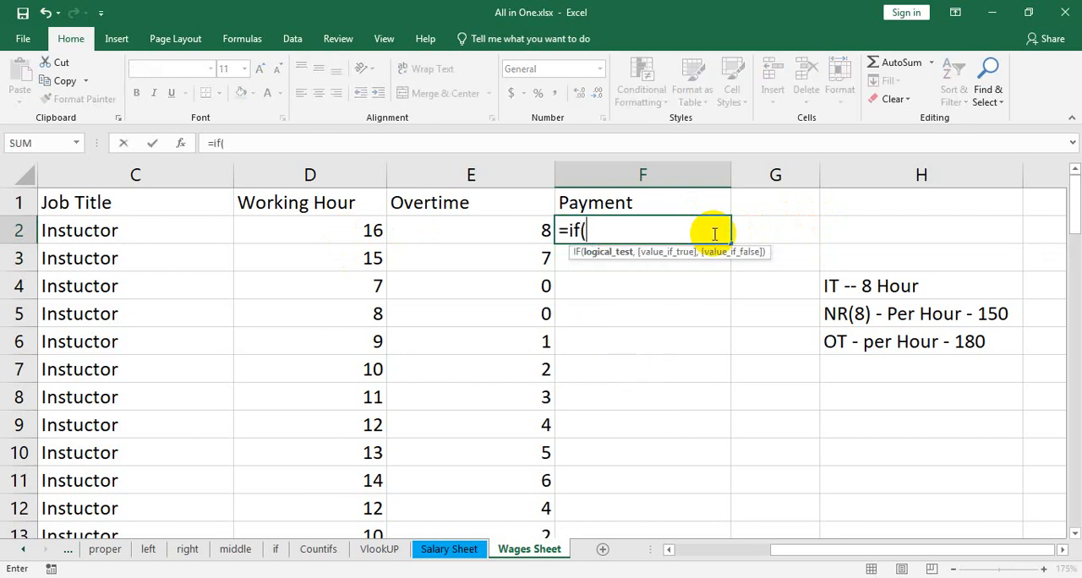
pyautogui.click(497, 227)
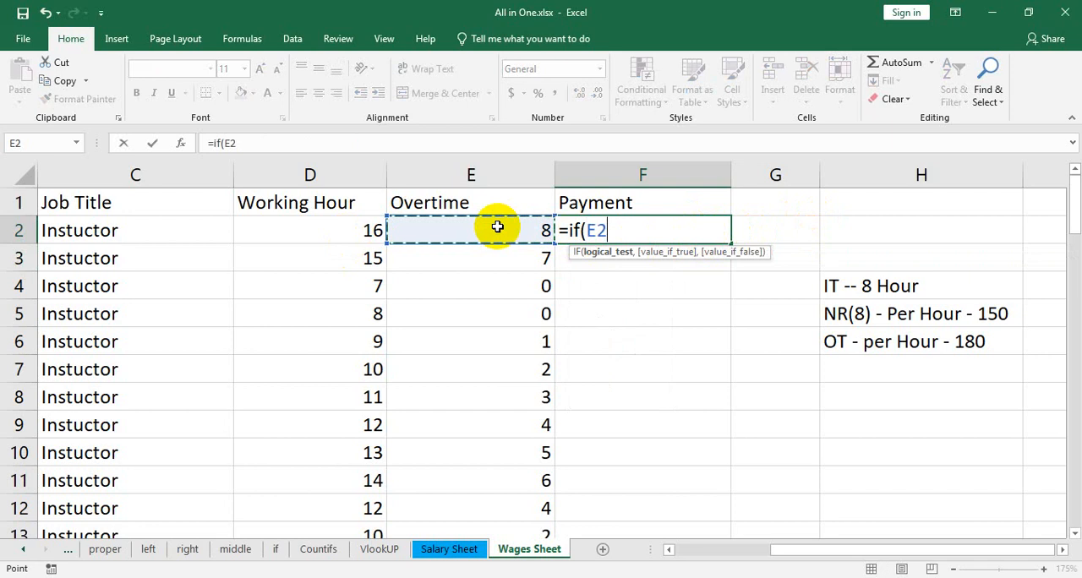
pyautogui.write('>')
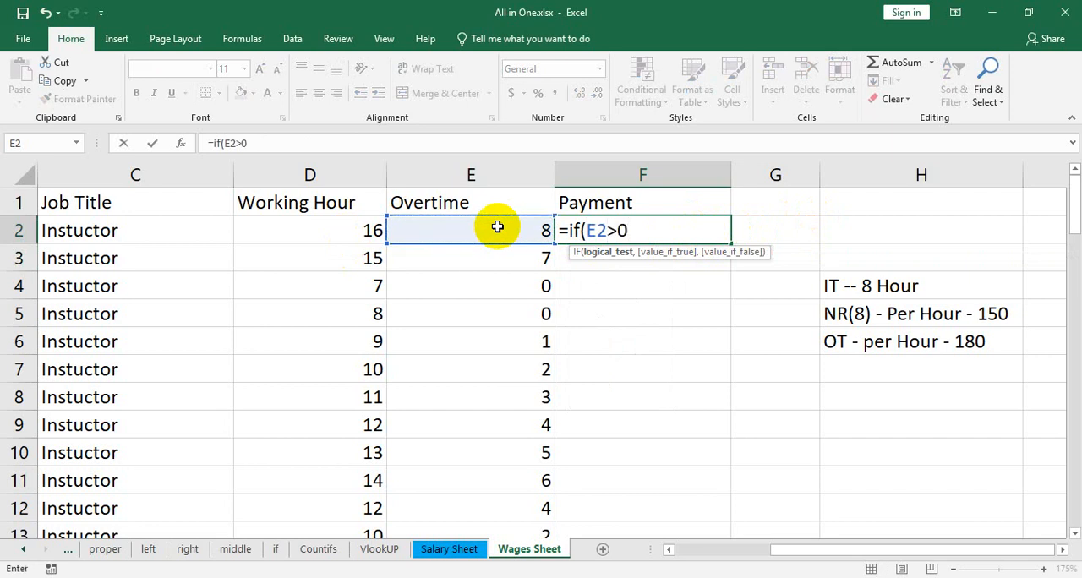
pyautogui.write('0,')
# Enter E2*180+150*8 as the value-if-true argument of the F2 formula
pyautogui.click(497, 227)
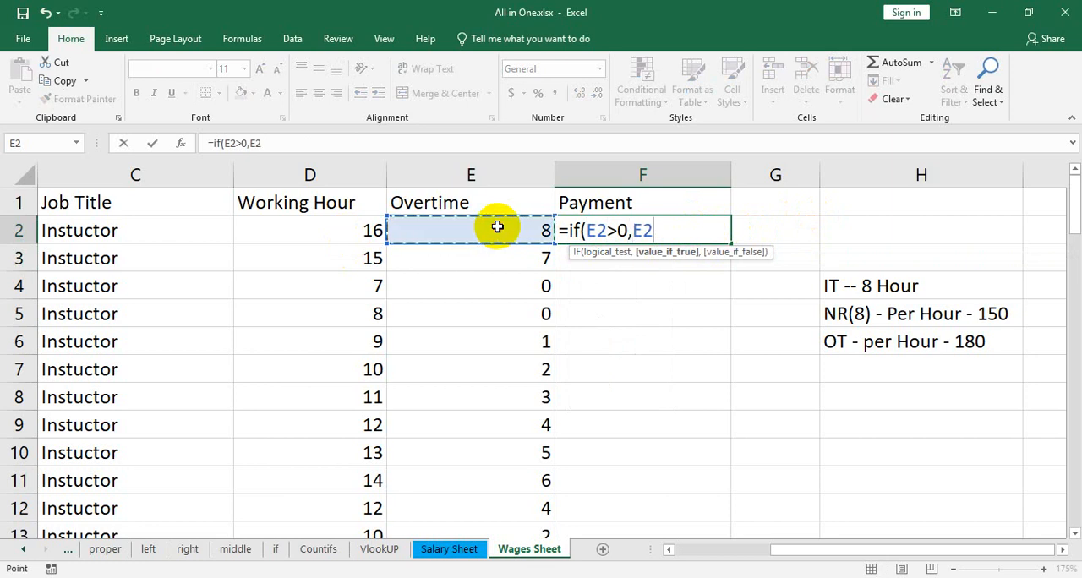
pyautogui.write('*')
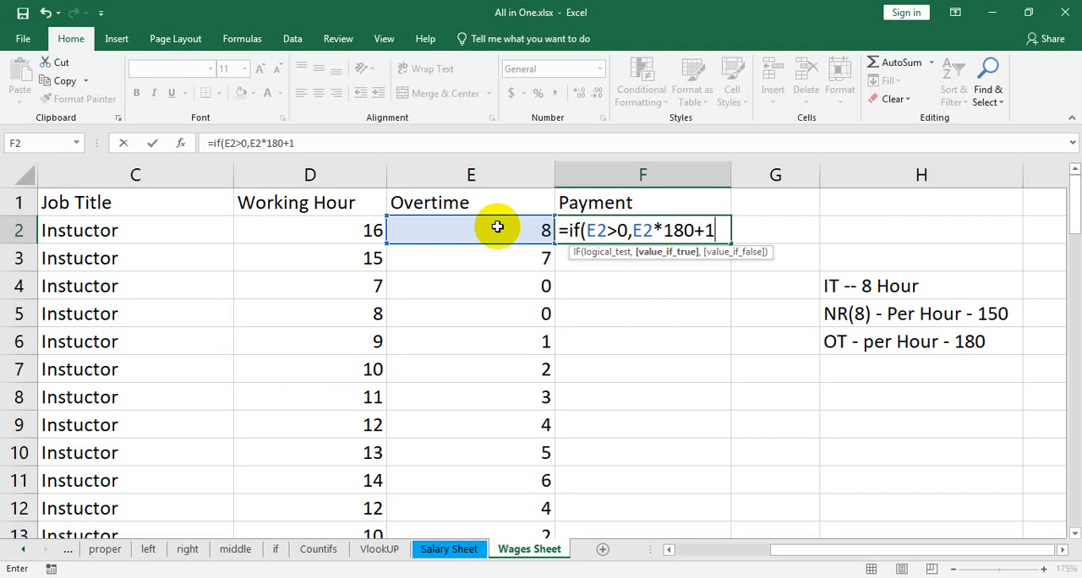
pyautogui.write('50*8')
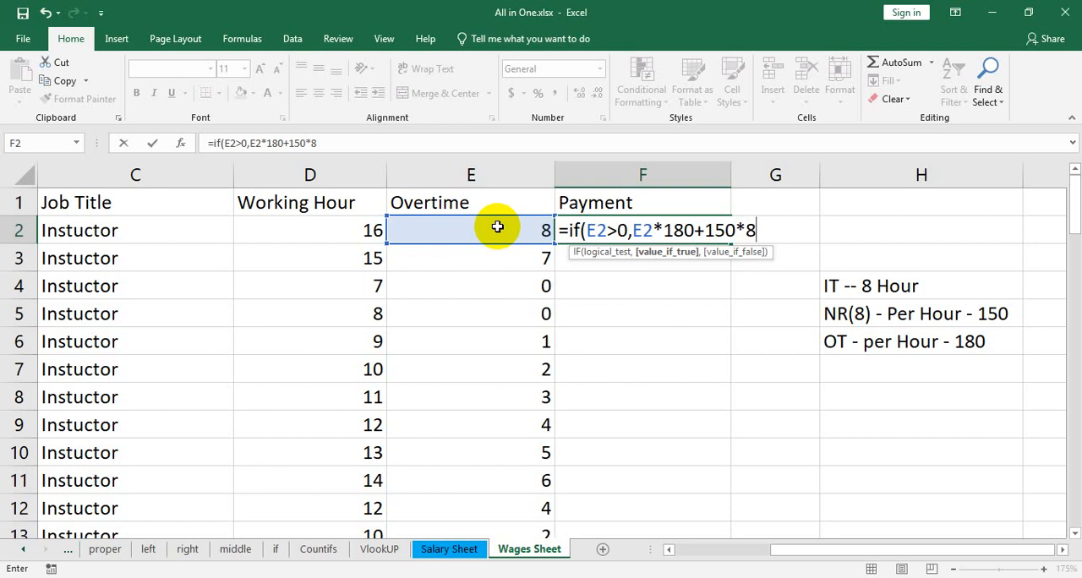
pyautogui.write(',')
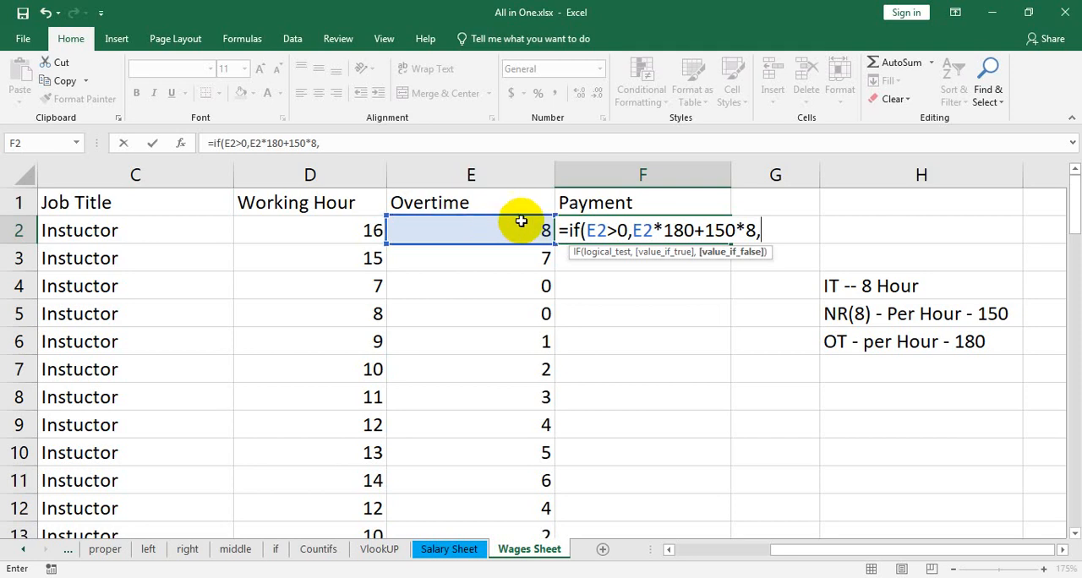
# Add D2*150 as the value-if-false argument and commit the payment formula in F2
pyautogui.click(350, 234)
pyautogui.write('*')
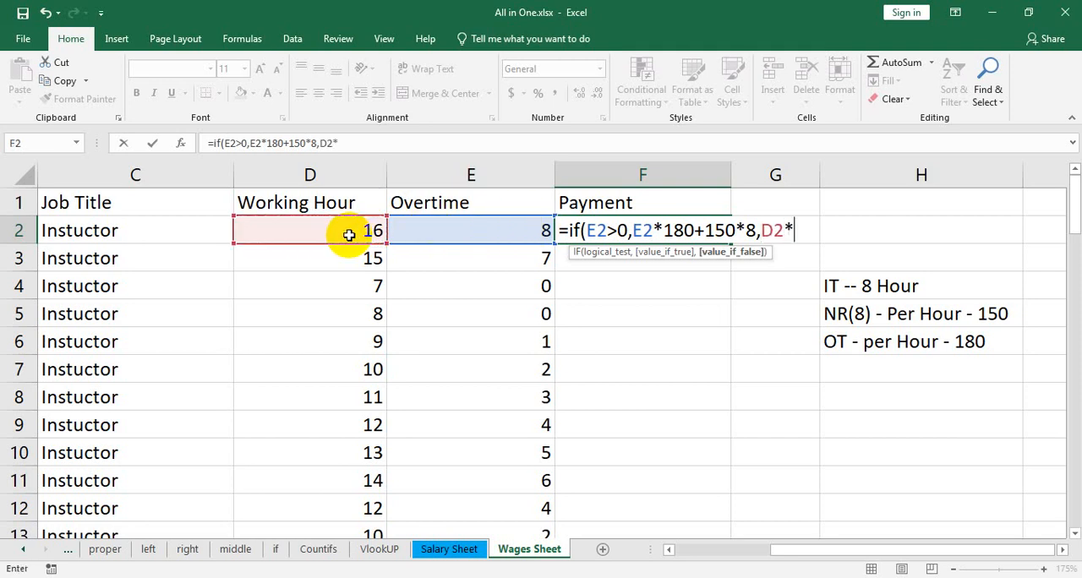
pyautogui.write('150)')
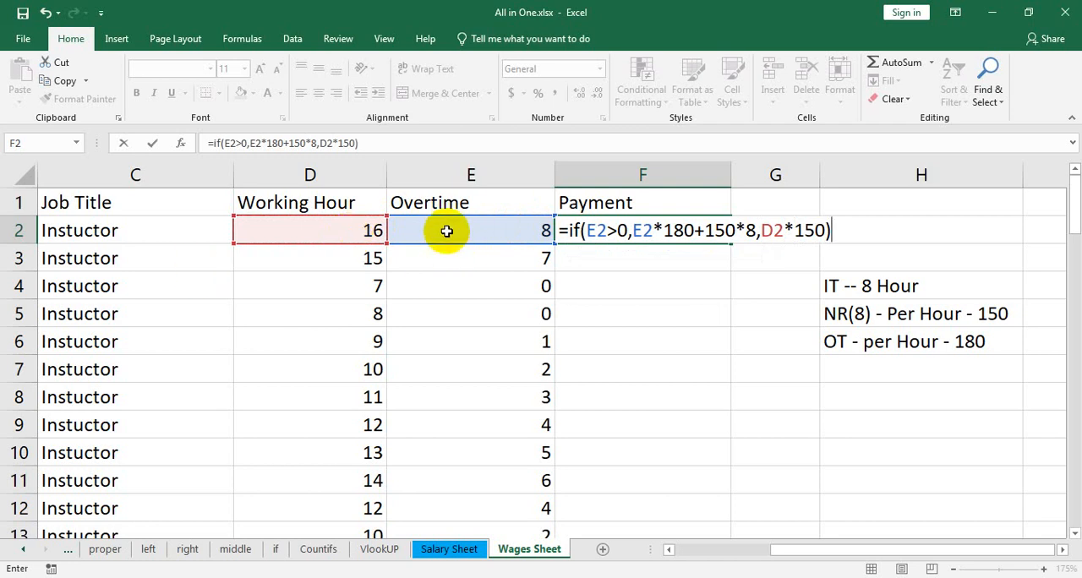
pyautogui.moveTo(756, 230); pyautogui.dragTo(376, 291)
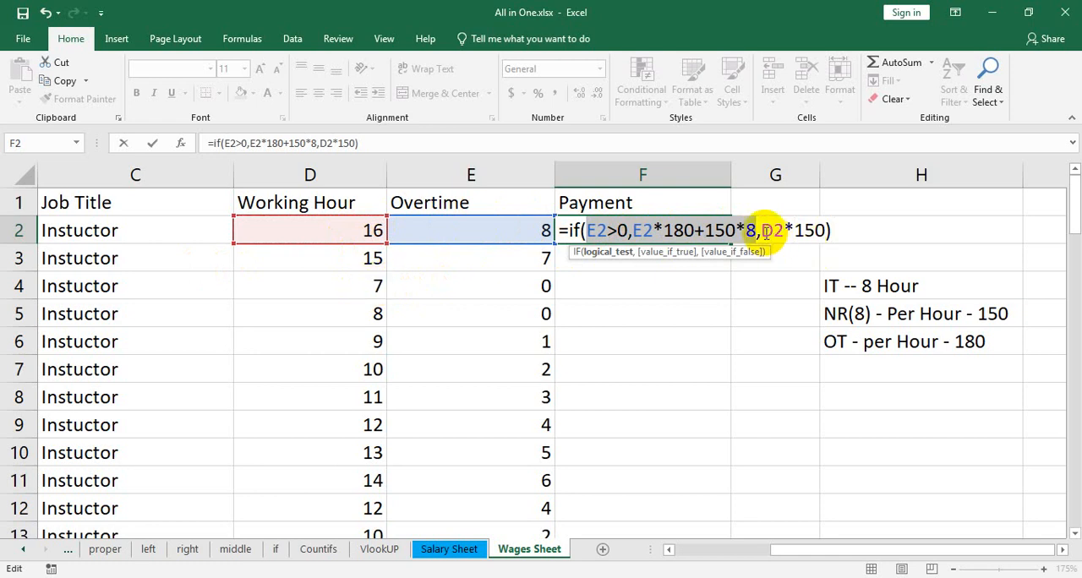
pyautogui.moveTo(762, 231); pyautogui.dragTo(824, 228)
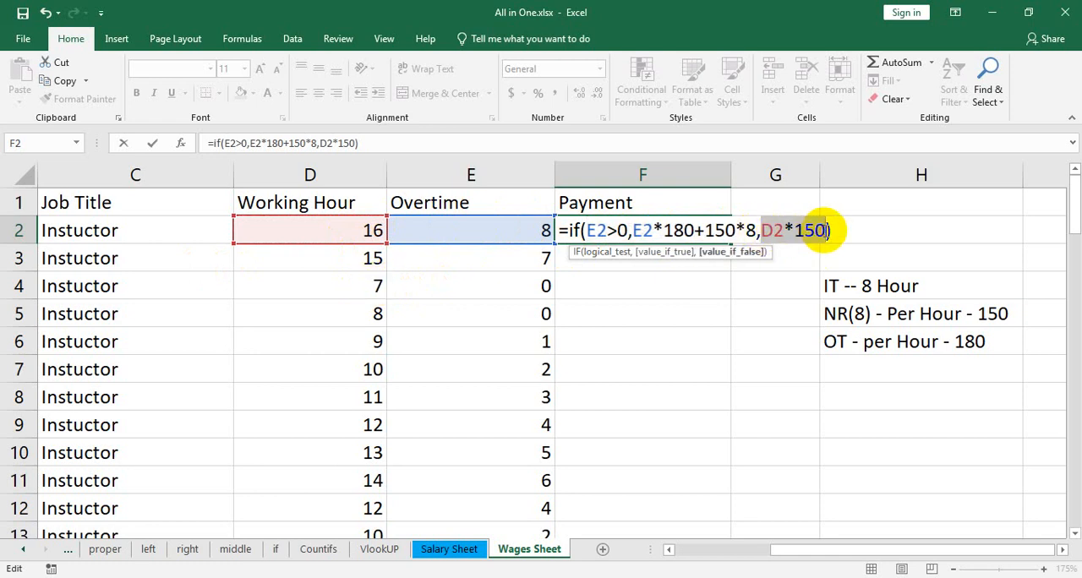
pyautogui.press('Return')
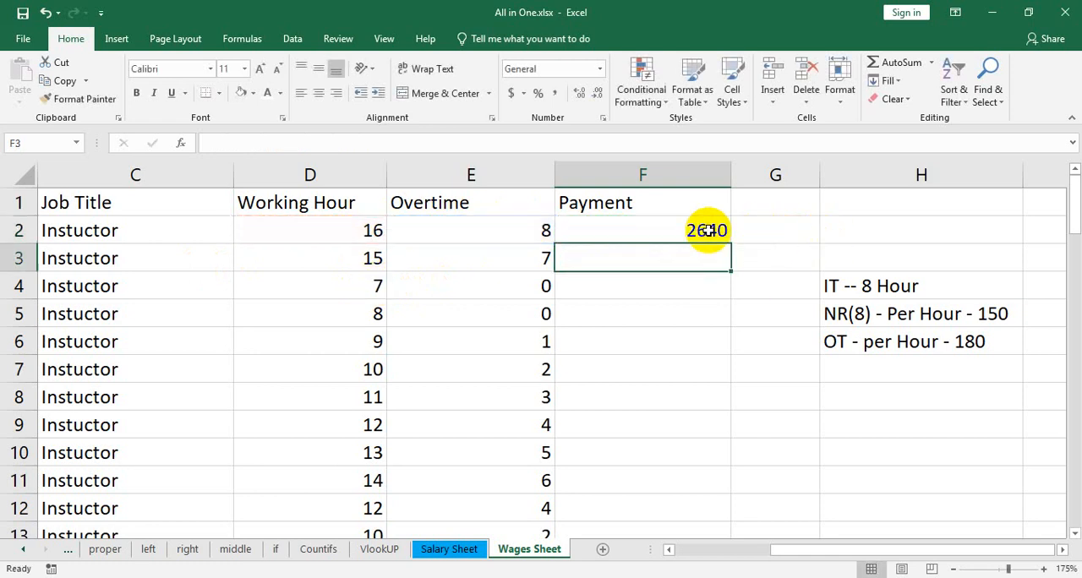
# Calculate the normal pay as =8*150 in H9 and the pay for 8 overtime hours at the 180 rate in H10
pyautogui.click(829, 234)
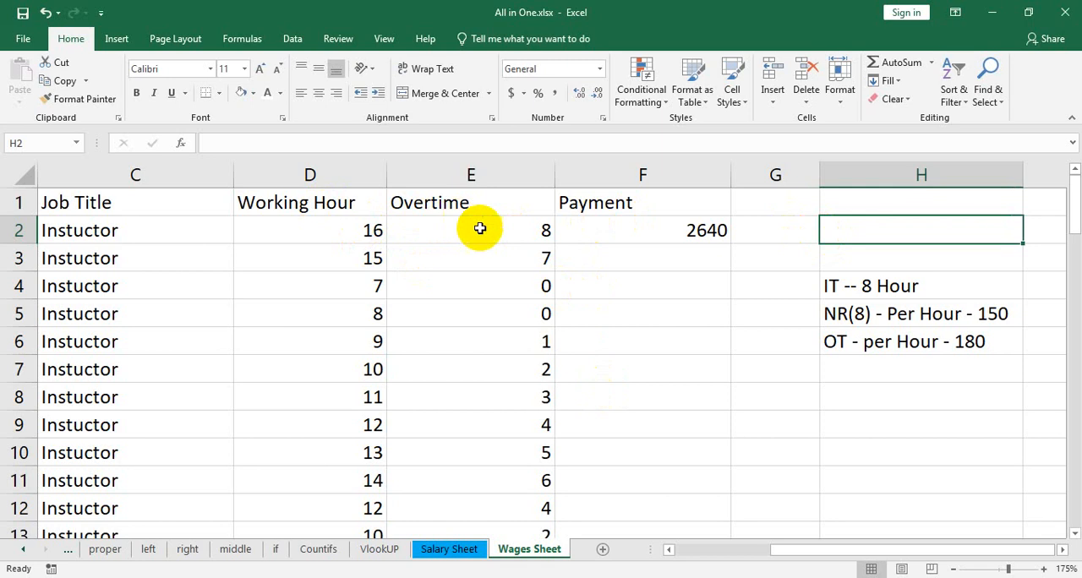
pyautogui.click(836, 433)
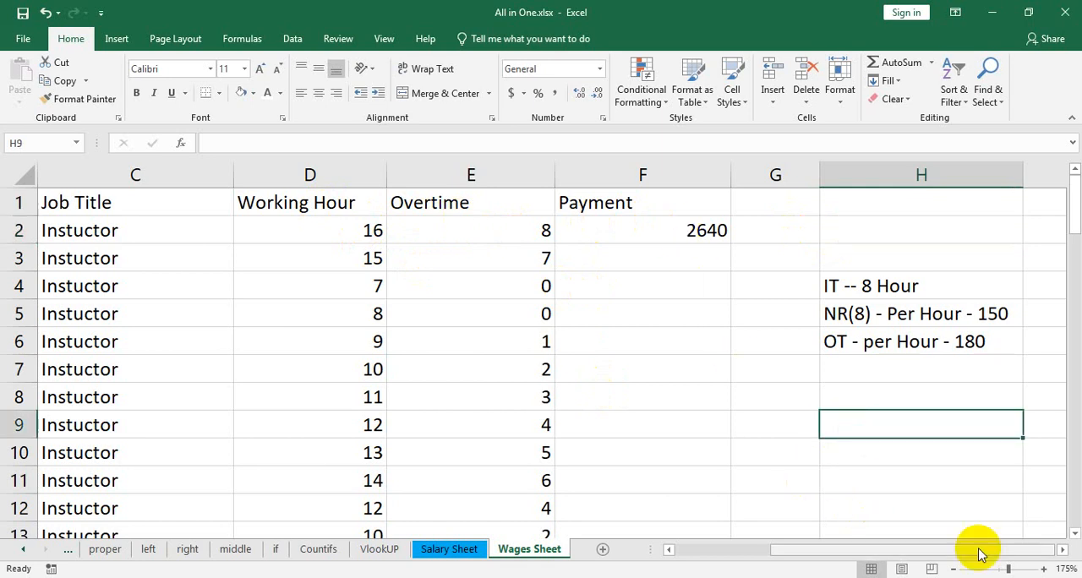
pyautogui.write('=')
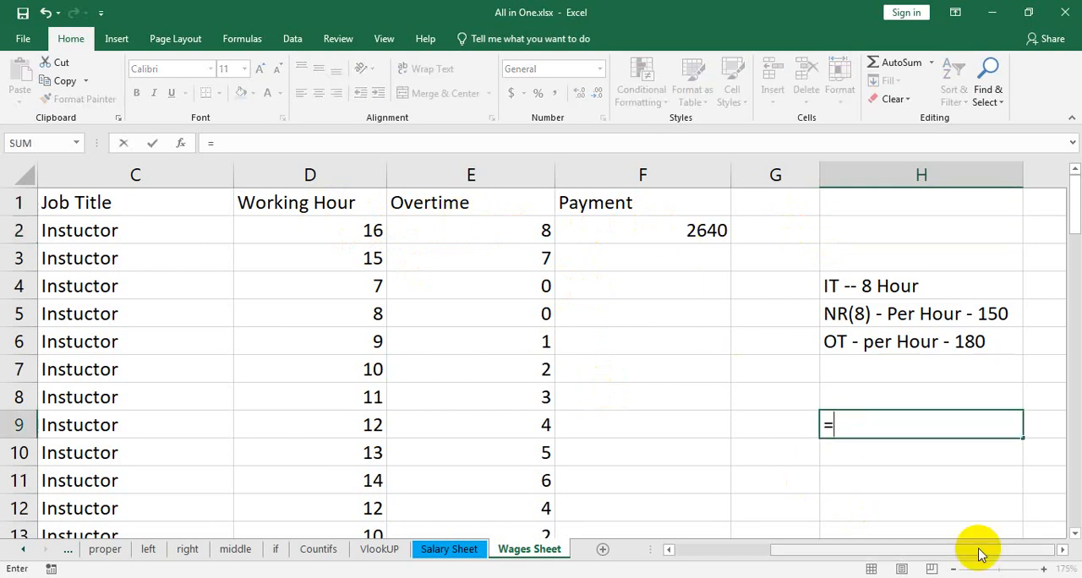
pyautogui.write('8*150')
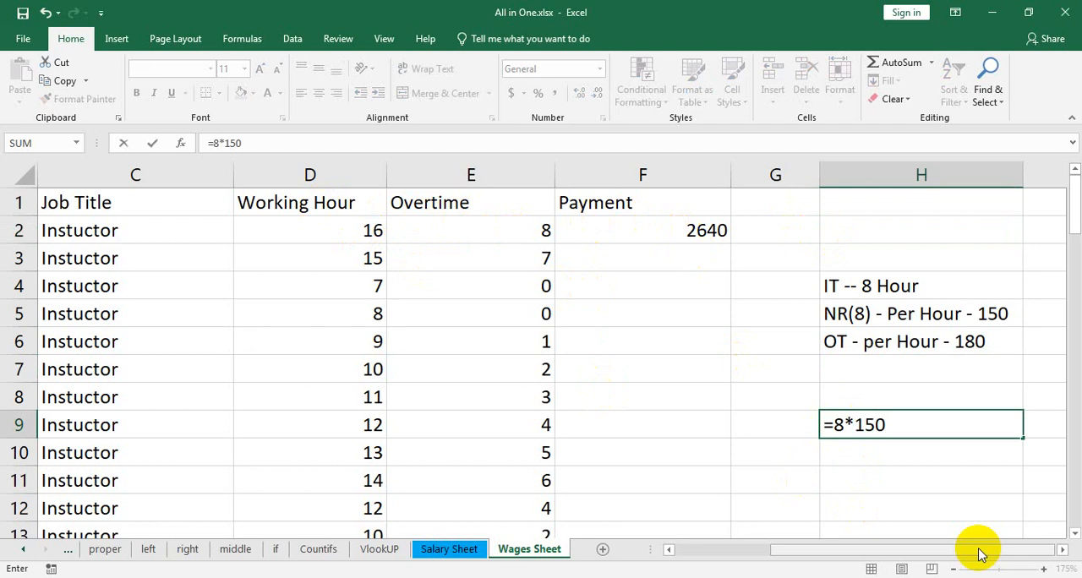
pyautogui.press('Return')
pyautogui.write('=8*180')
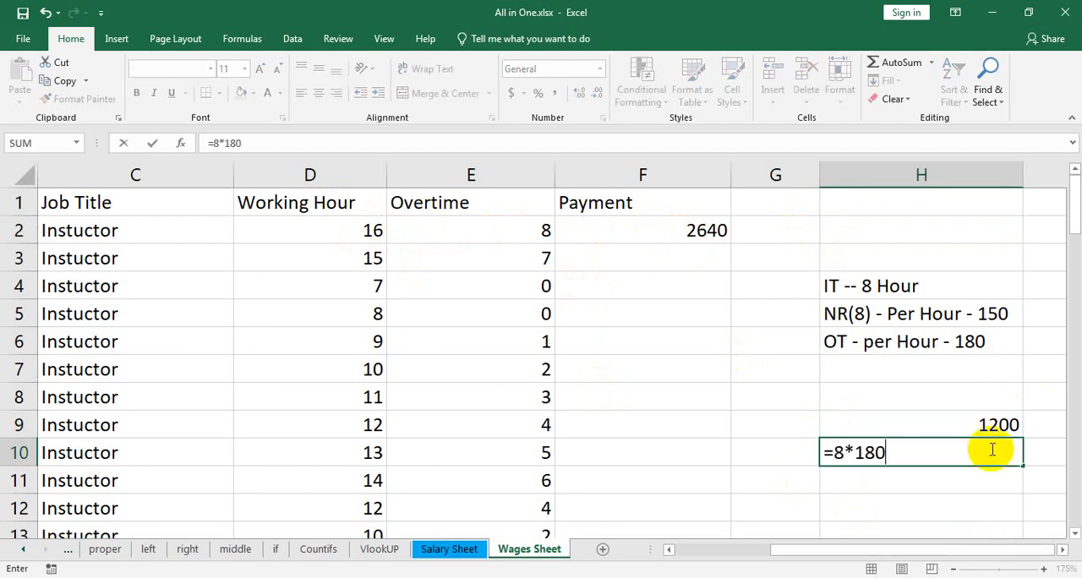
pyautogui.press('Return')
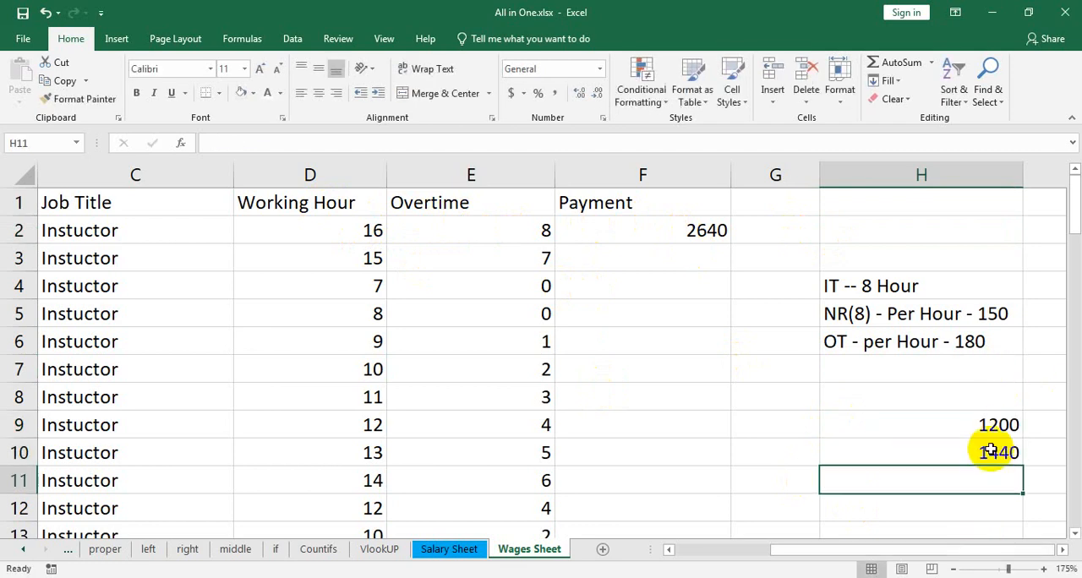
# Add H9 and H10 in H11 to check the payment in F2, and clear the check cells H9:H11
pyautogui.write('=s')
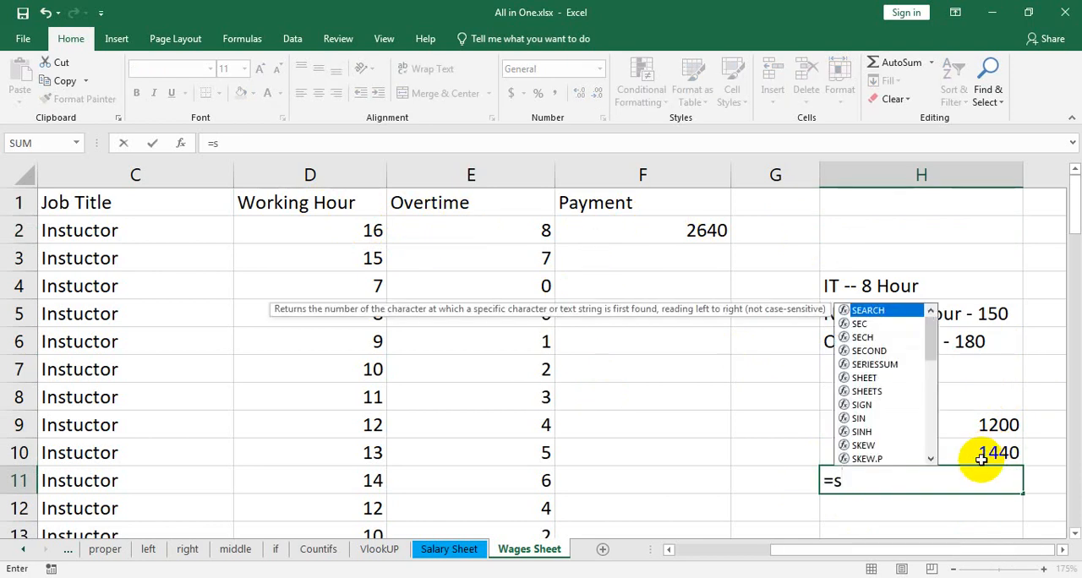
pyautogui.press('BackSpace')
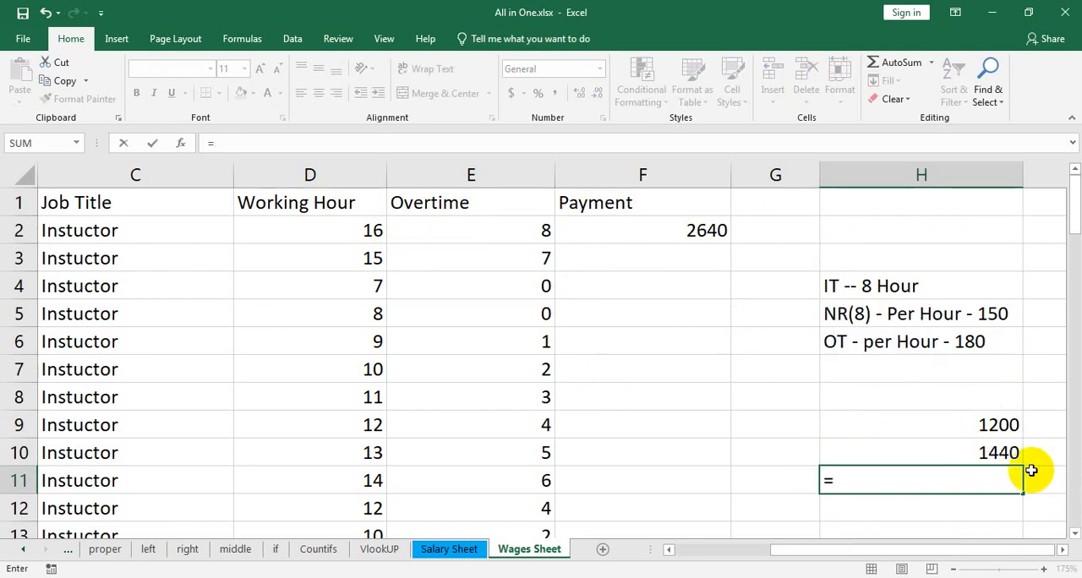
pyautogui.click(1009, 425)
pyautogui.write('+')
pyautogui.click(1016, 452)
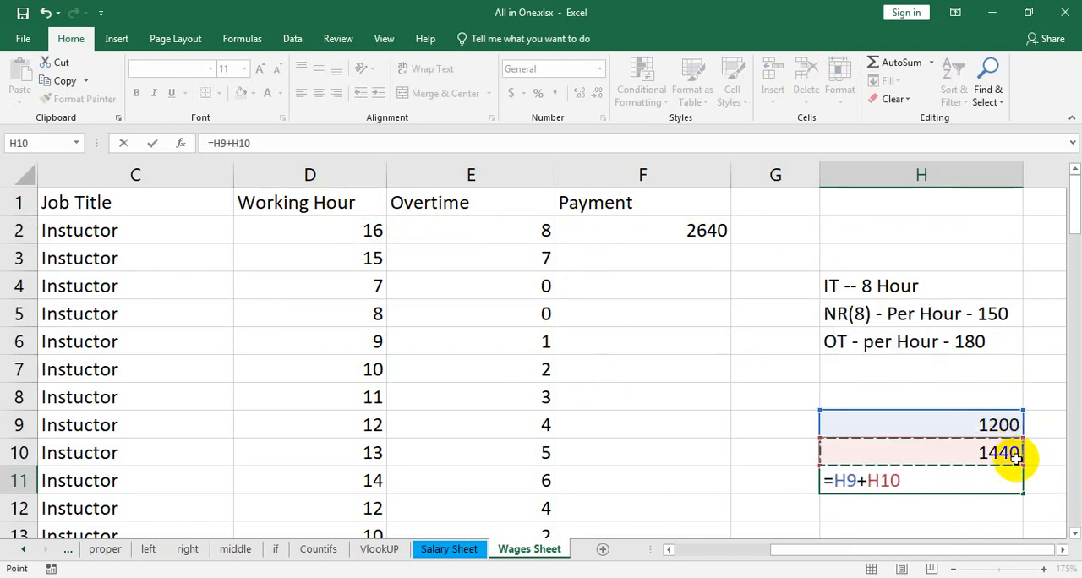
pyautogui.press('Return')
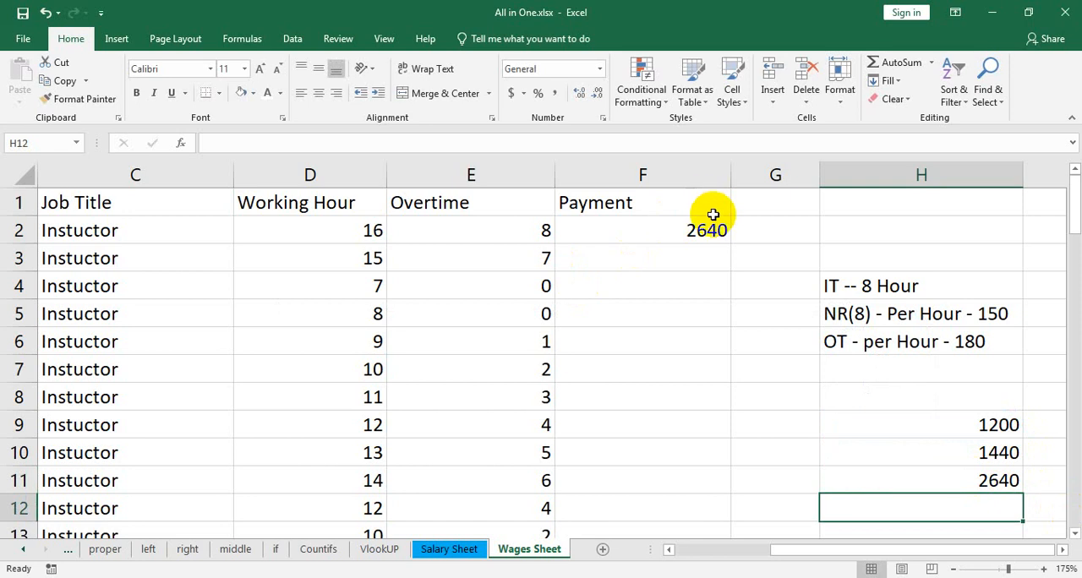
pyautogui.moveTo(990, 424); pyautogui.dragTo(988, 479)
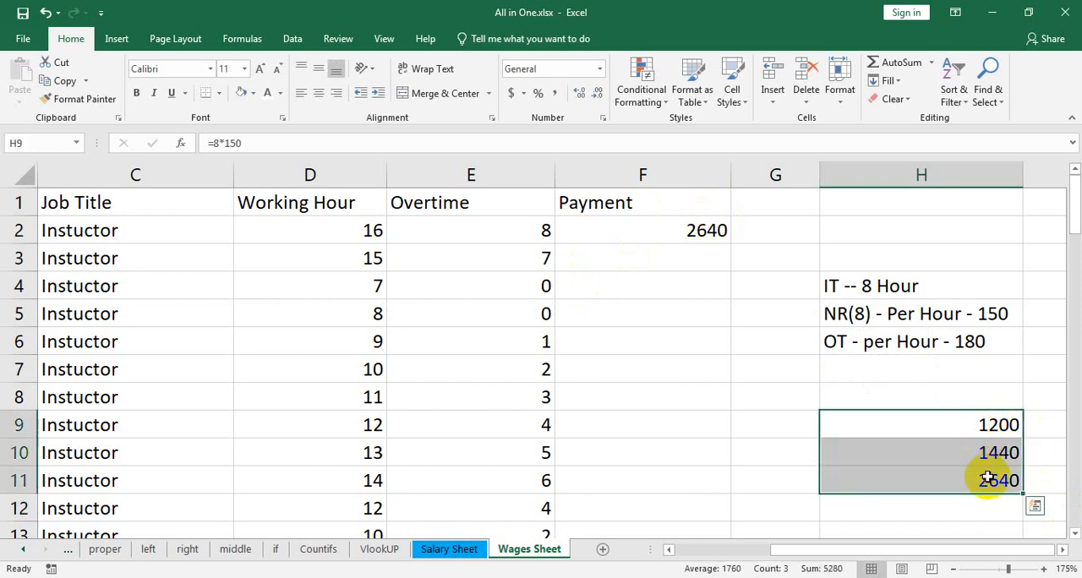
pyautogui.press('Delete')
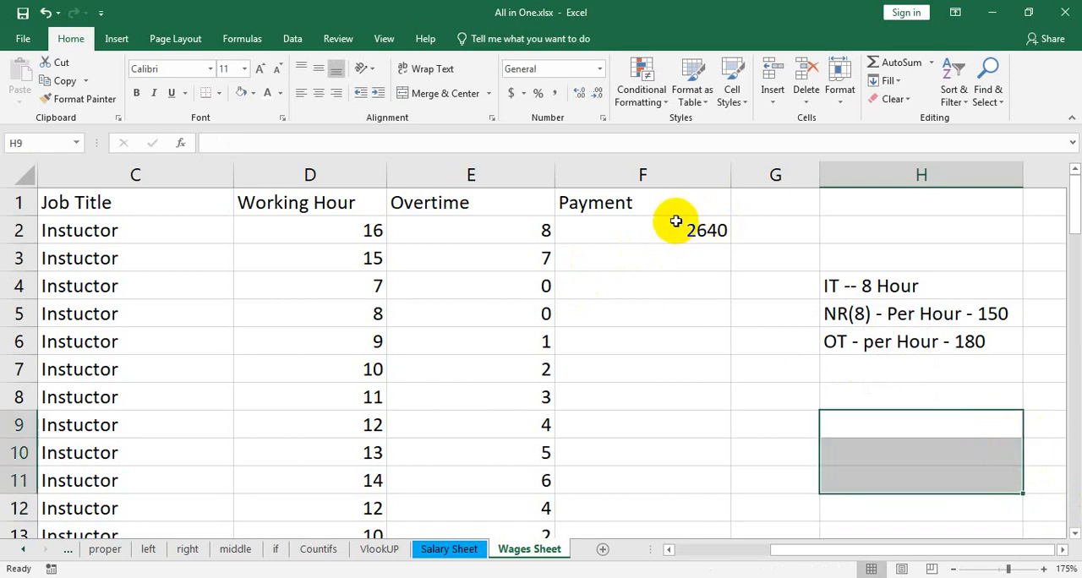
# Fill the F2 payment formula down column F for all employee rows and look over the payments
pyautogui.click(676, 224)
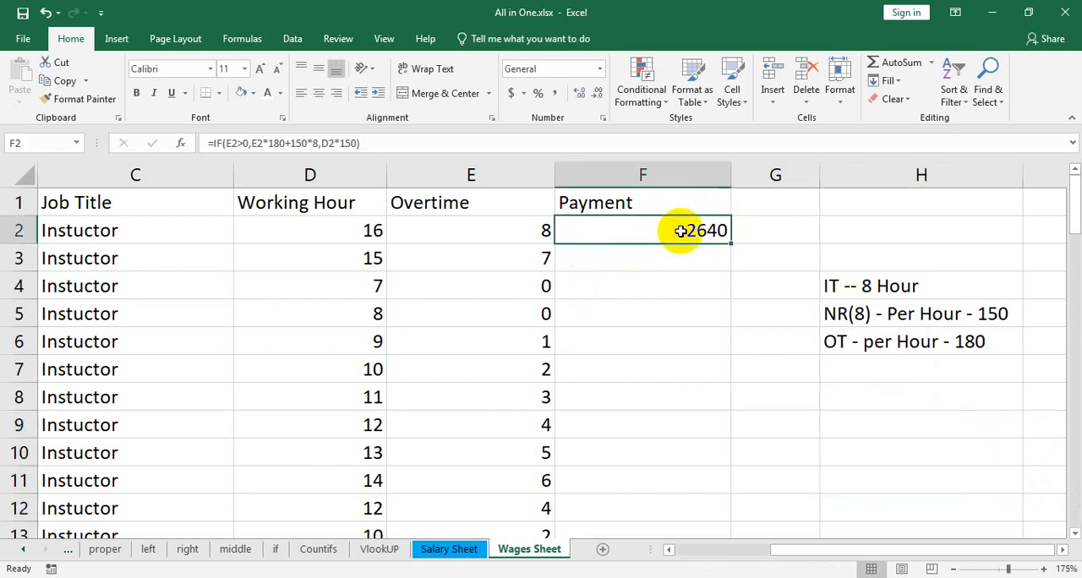
pyautogui.doubleClick(728, 240)
pyautogui.scroll(-2, 702, 398)
pyautogui.scroll(-20, 707, 404)
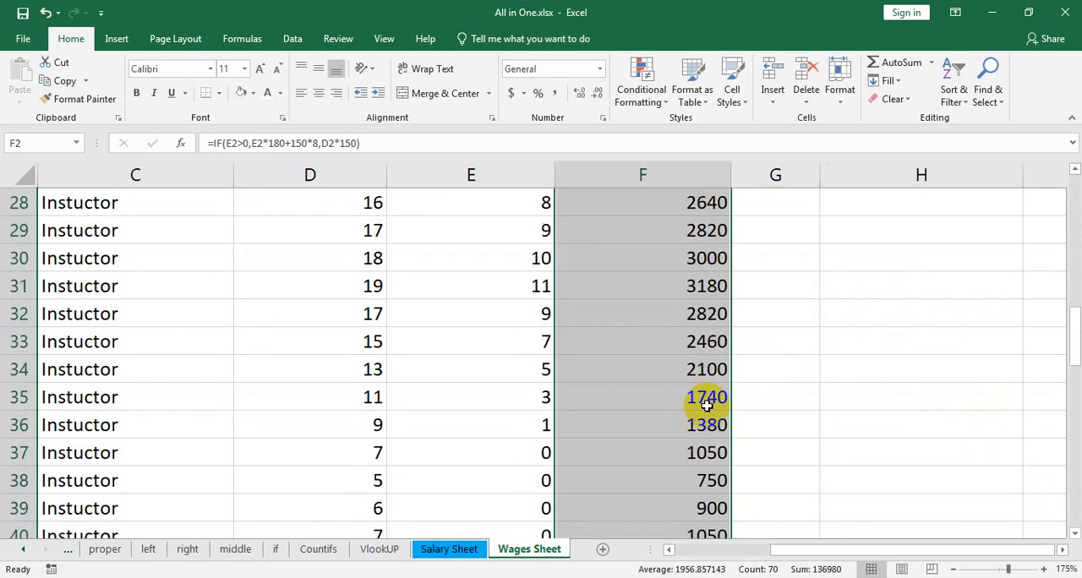
pyautogui.scroll(5, 726, 403)
pyautogui.scroll(19, 727, 403)
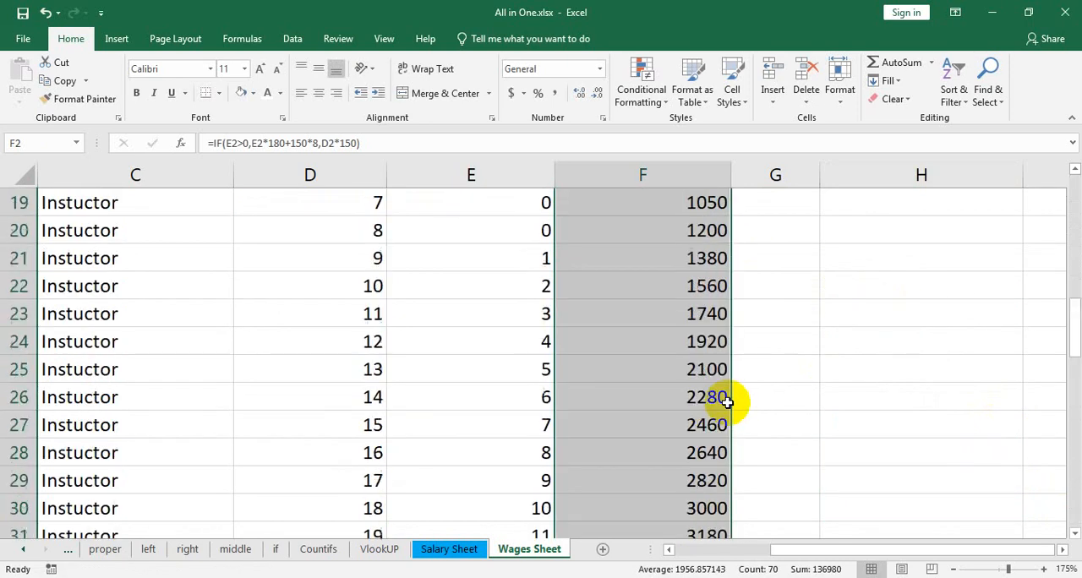
pyautogui.scroll(-5, 761, 468)
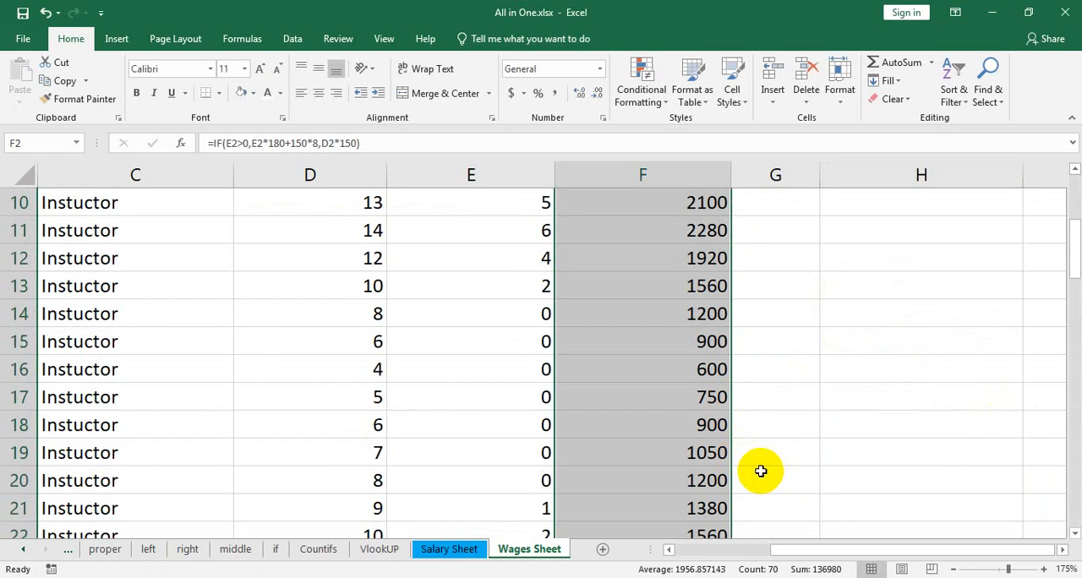
# Check the payment in F18 by calculating =6*150 in H18
pyautogui.click(699, 262)
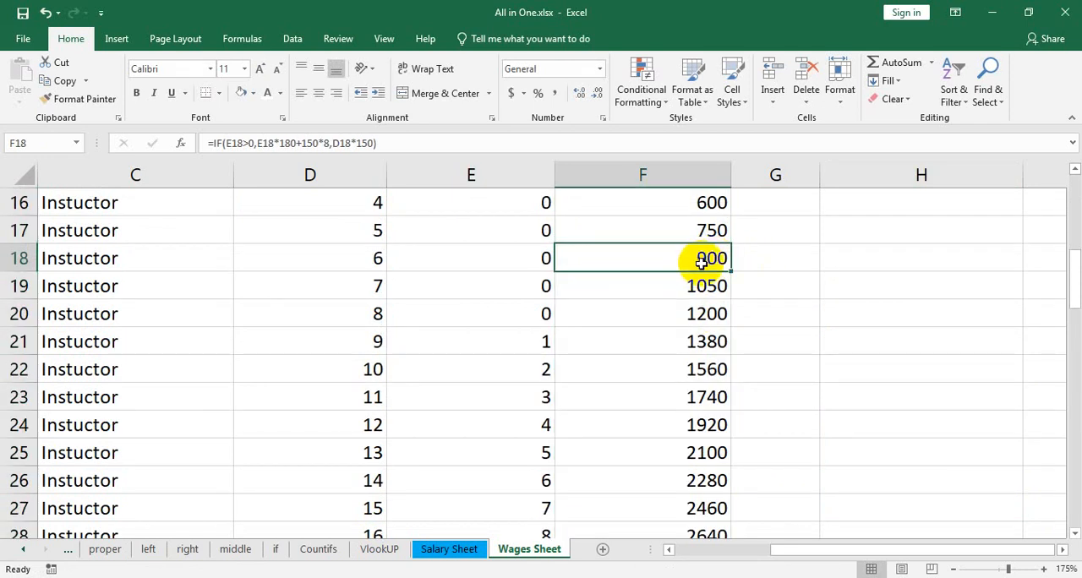
pyautogui.click(864, 258)
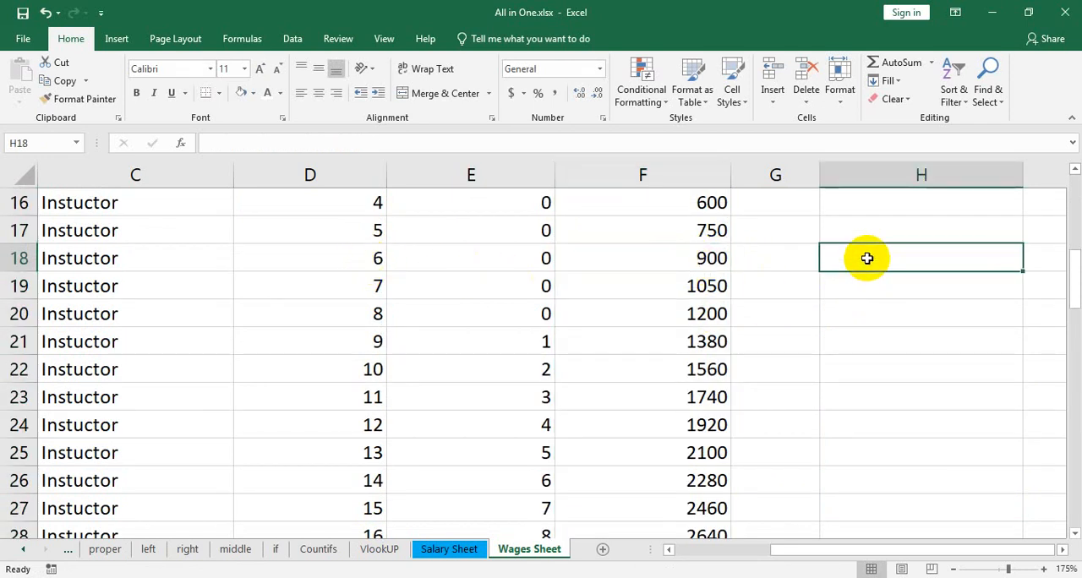
pyautogui.write('=')
pyautogui.write('9')
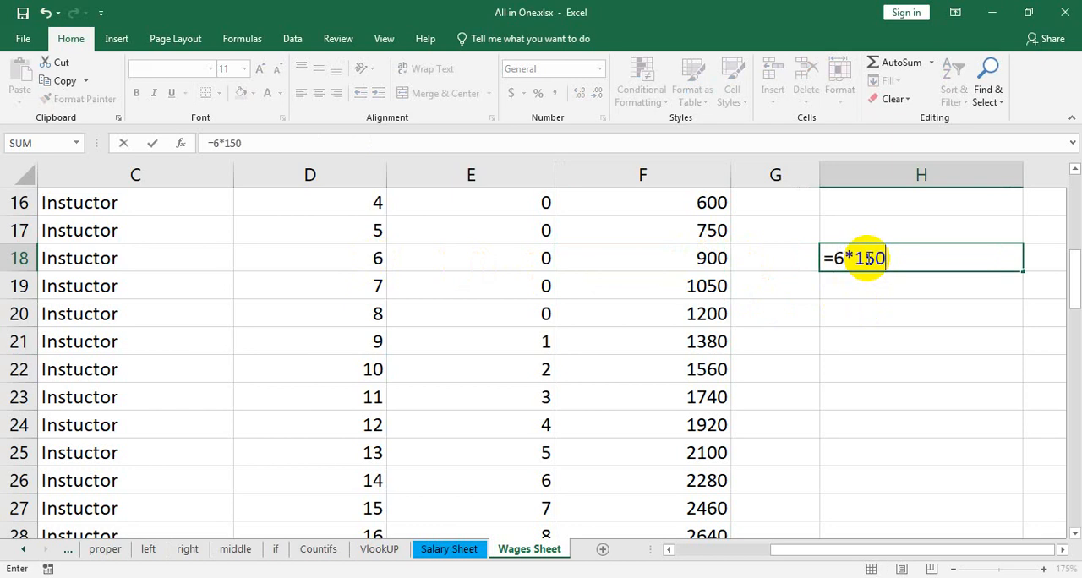
pyautogui.press('Return')
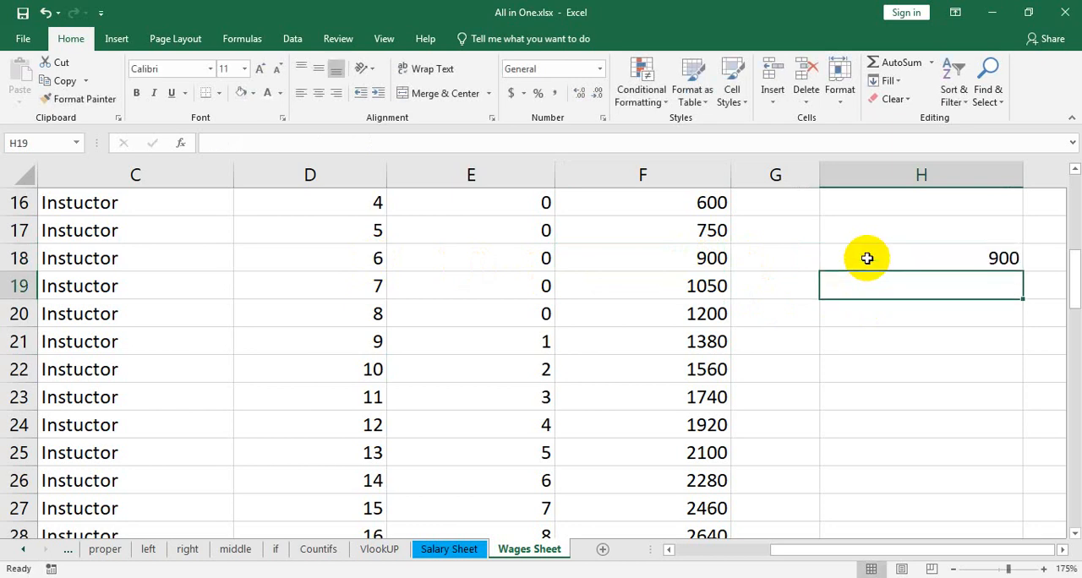
pyautogui.click(982, 259)
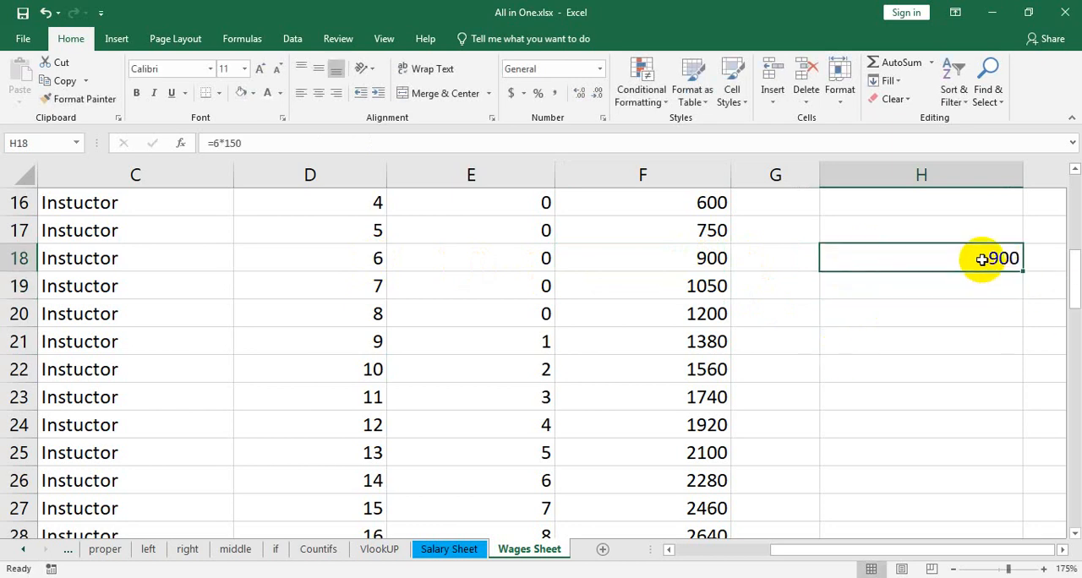
# Clear the check cell H18, and format the column headers in C1:F1 as centred bold text
pyautogui.press('Delete')
pyautogui.scroll(5, 889, 343)
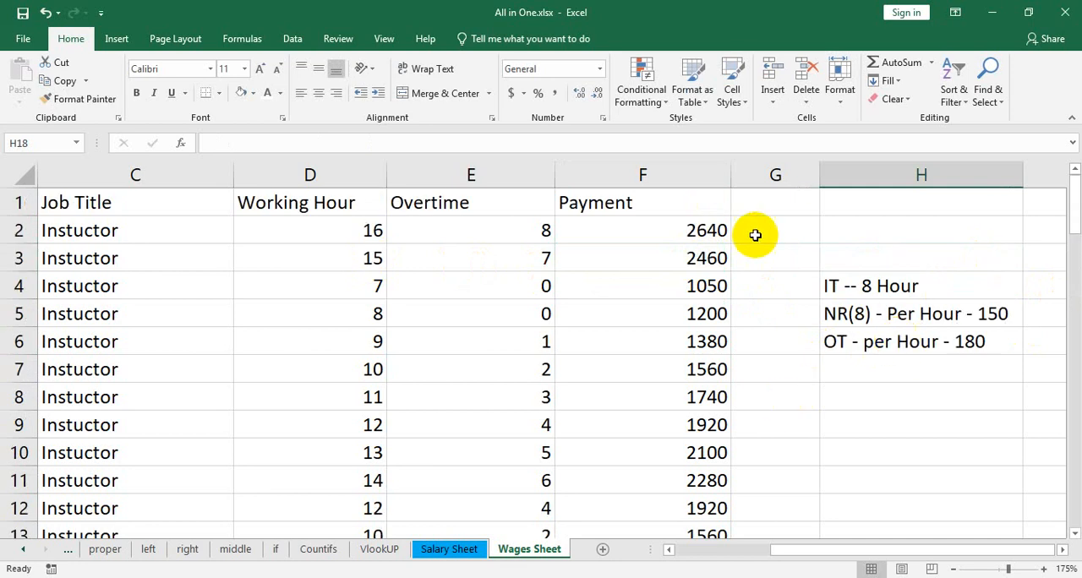
pyautogui.moveTo(701, 207); pyautogui.dragTo(138, 190)
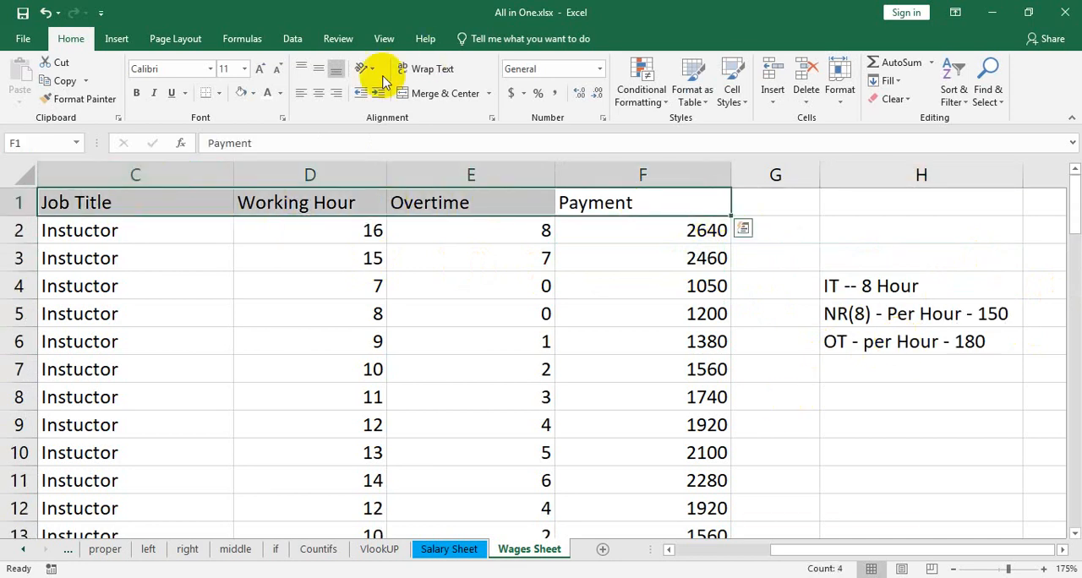
pyautogui.click(317, 93)
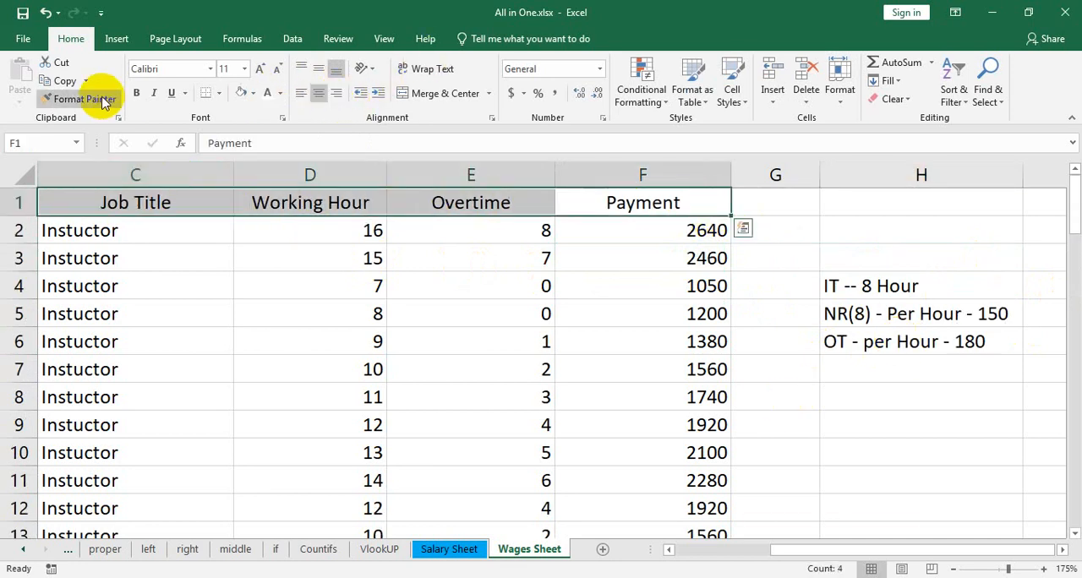
pyautogui.click(136, 93)
pyautogui.click(619, 200)
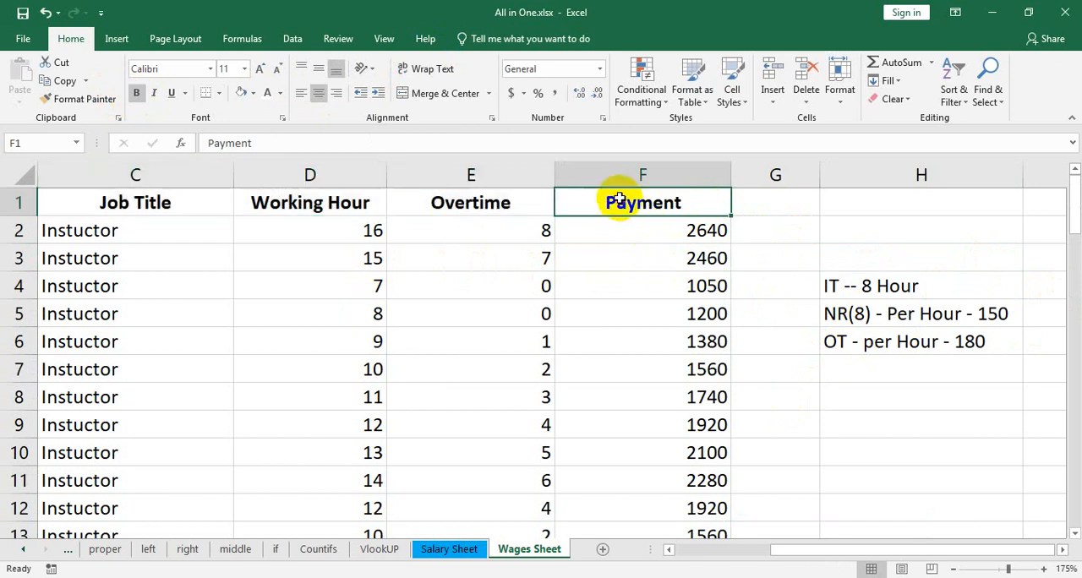
pyautogui.click(774, 96)
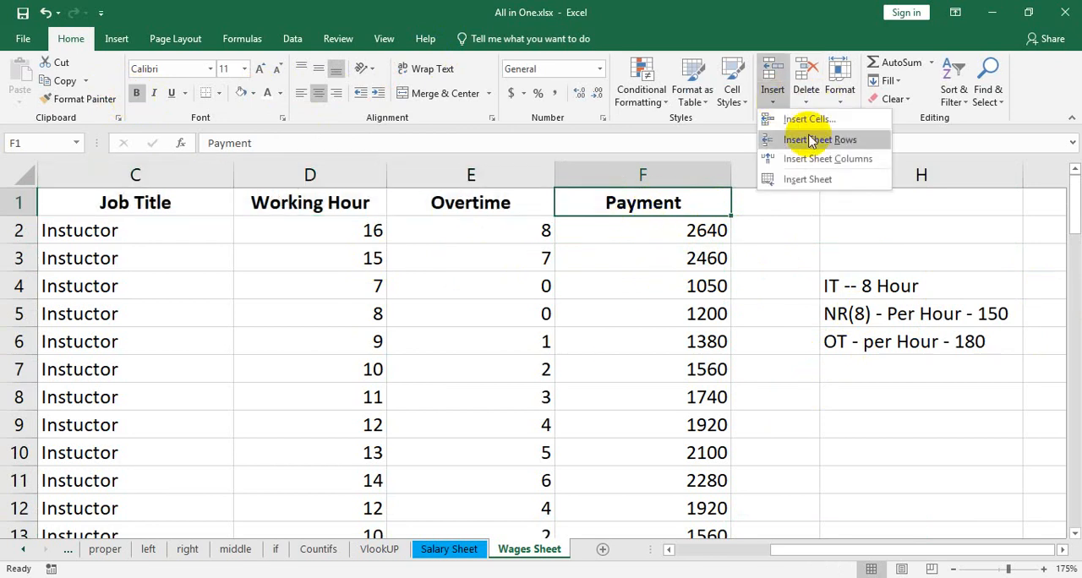
pyautogui.click(817, 159)
pyautogui.hotkey('ctrl', 'z')
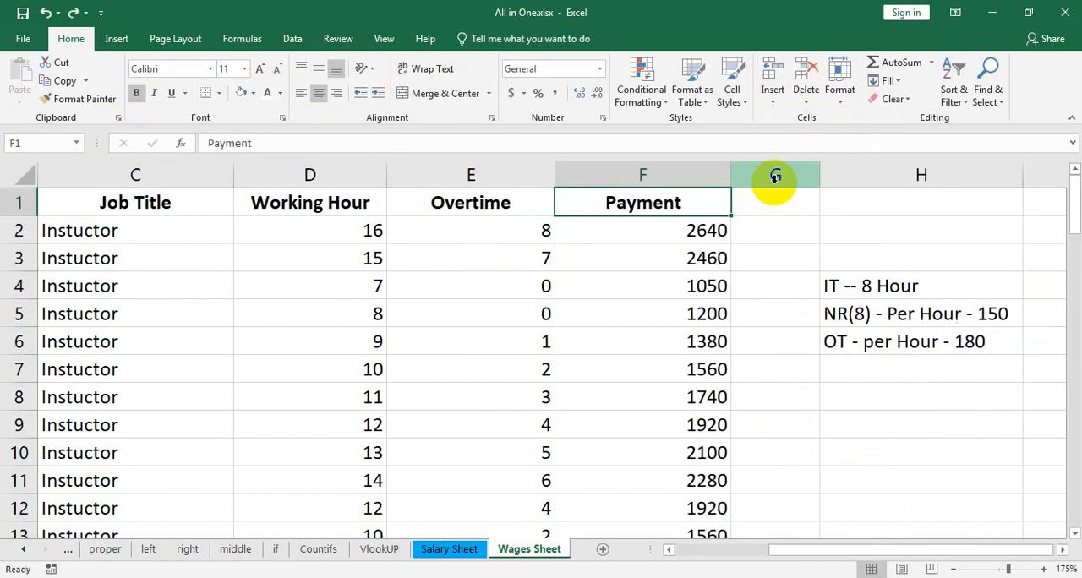
# Insert a new row above the column headers, and merge and centre C1:F1 in it
pyautogui.click(771, 105)
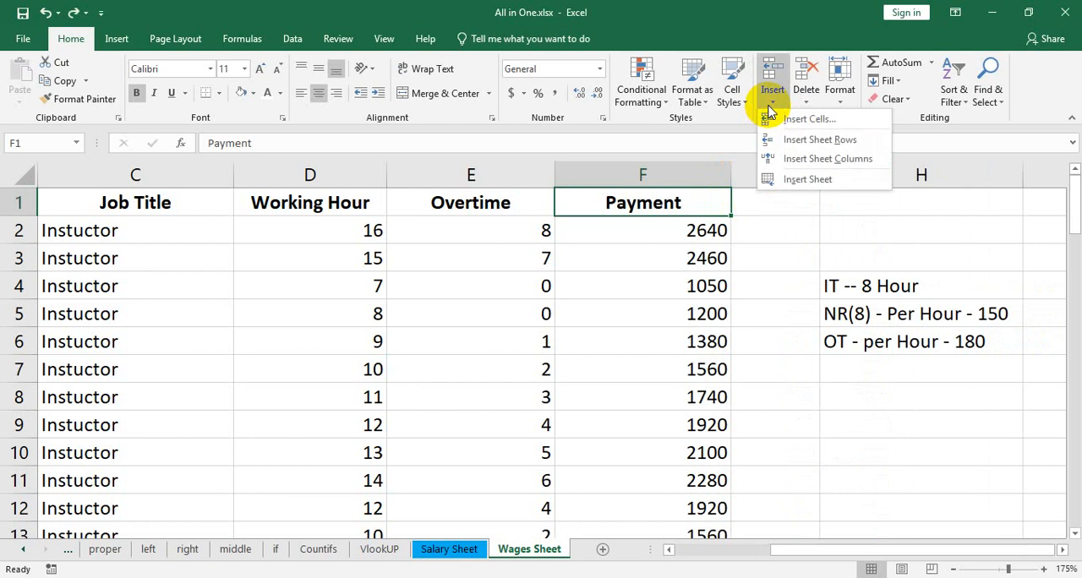
pyautogui.click(821, 139)
pyautogui.moveTo(676, 203); pyautogui.dragTo(54, 203)
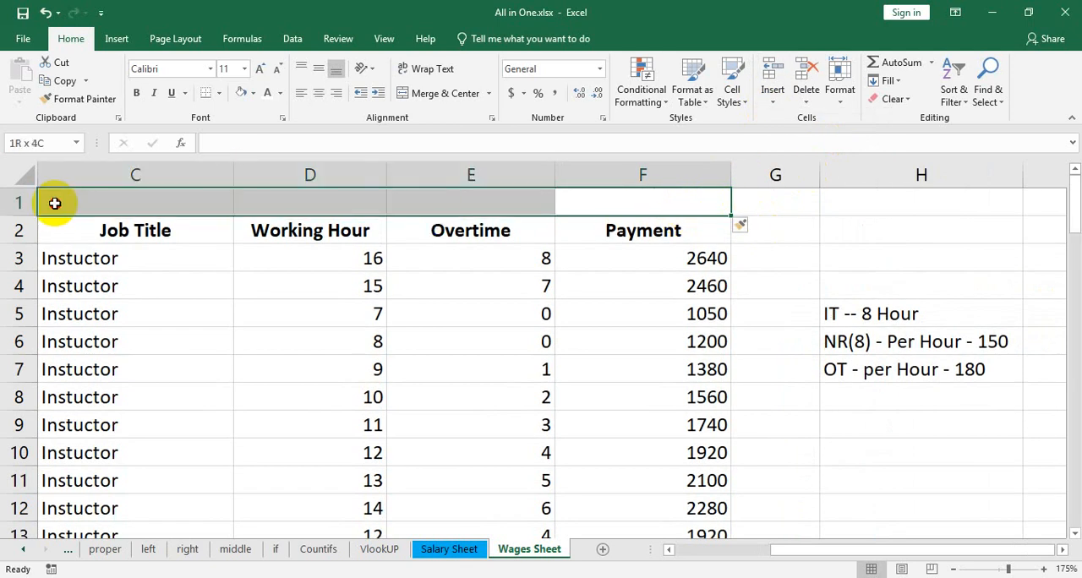
pyautogui.click(438, 94)
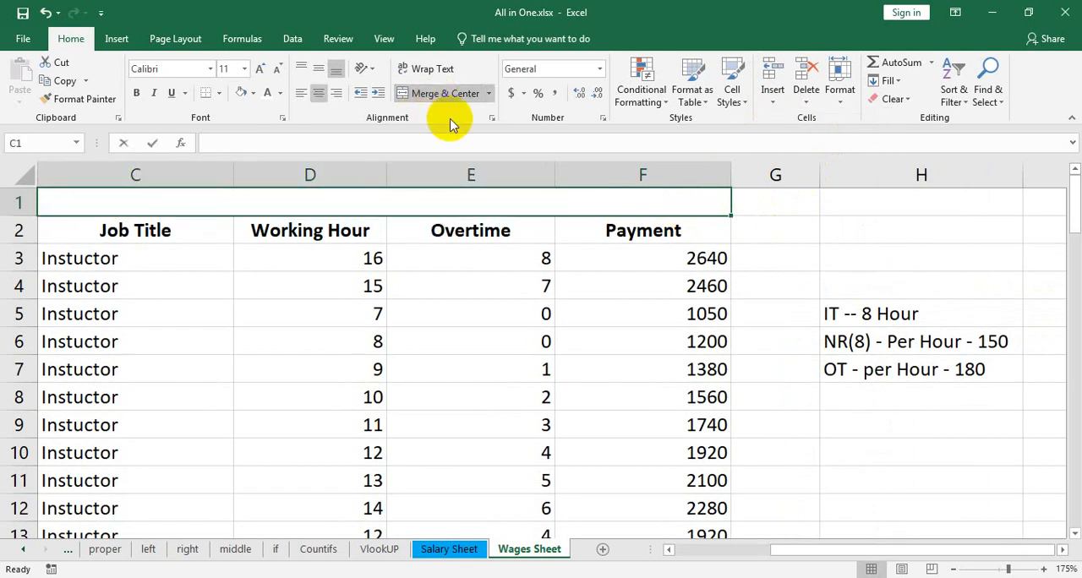
# Enter "Wages Sheet" in the merged title cell, with "Bangladesh Ansar & VDP" on a second line of the same cell
pyautogui.write('Wages She')
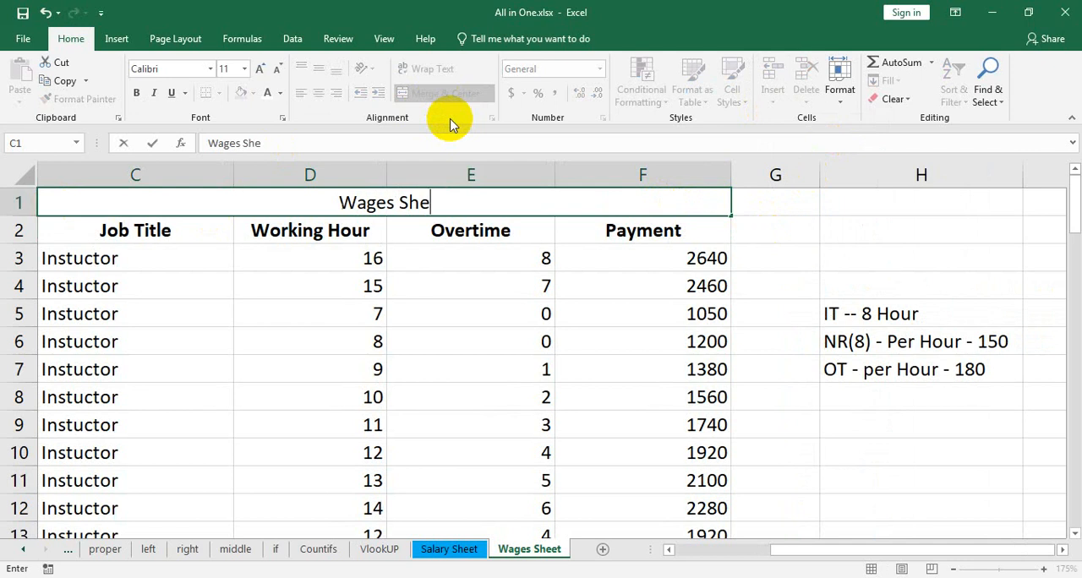
pyautogui.write('et')
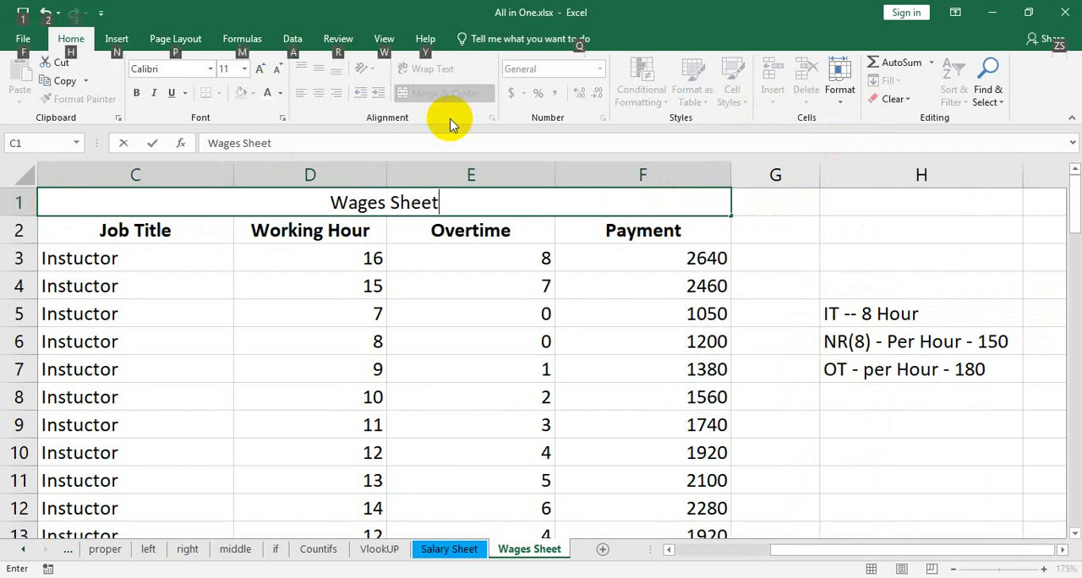
pyautogui.hotkey('alt', 'Return')
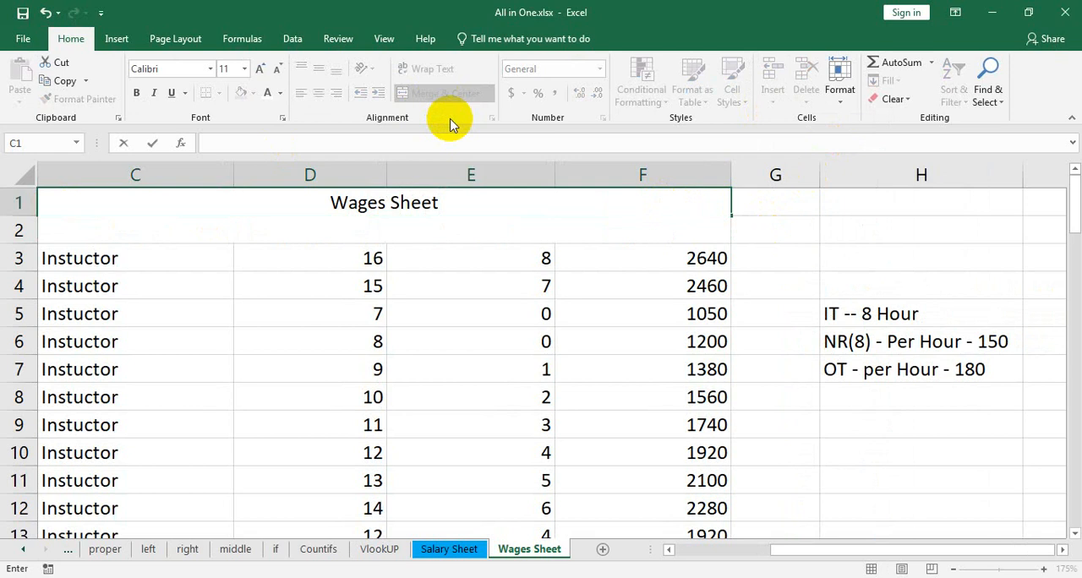
pyautogui.write('Bangladesh')
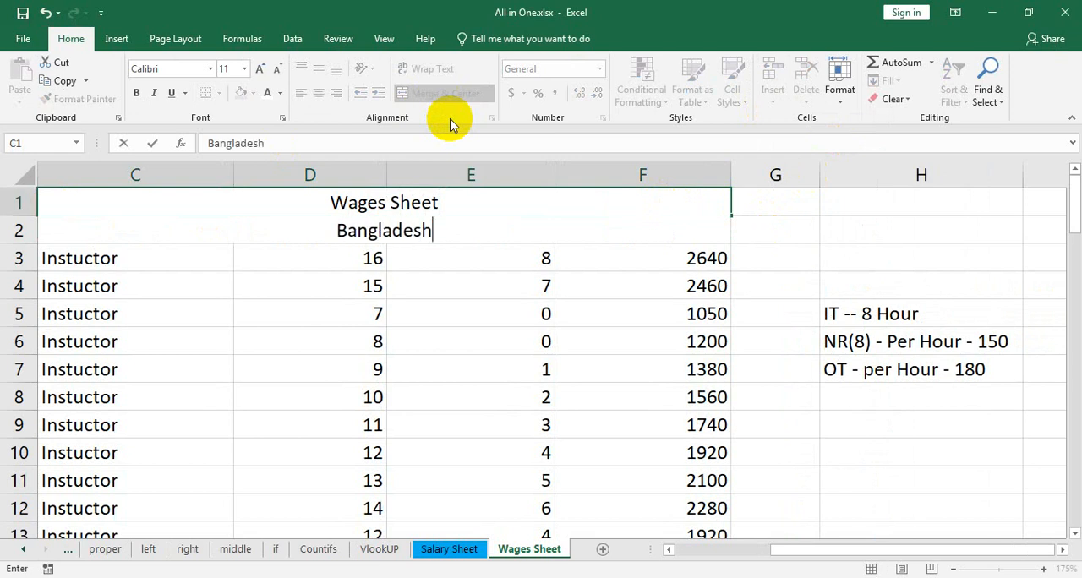
pyautogui.write(' And')
pyautogui.press('BackSpace')
pyautogui.write('sar')
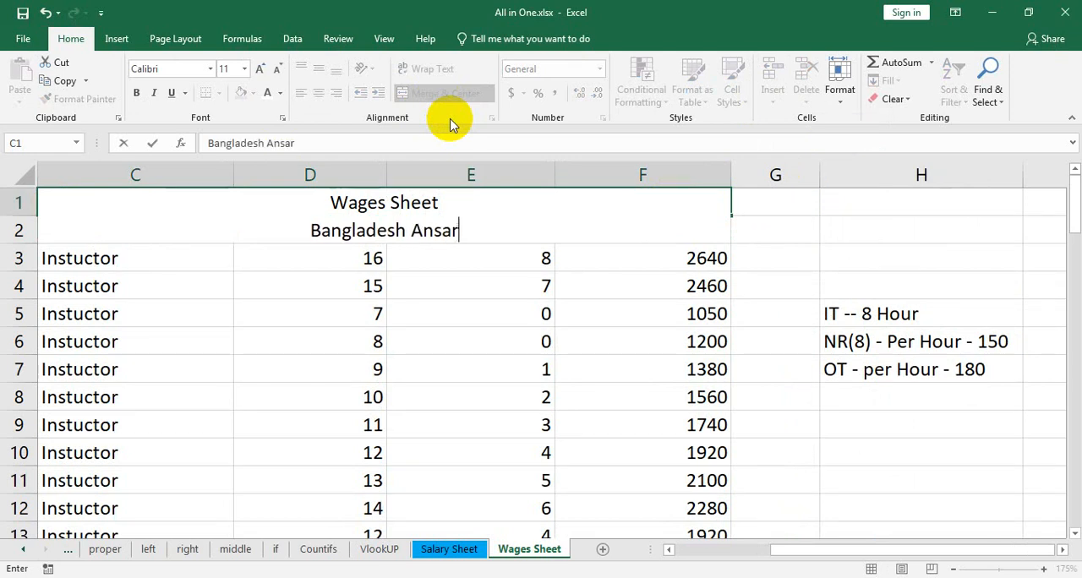
pyautogui.write(' & VDP')
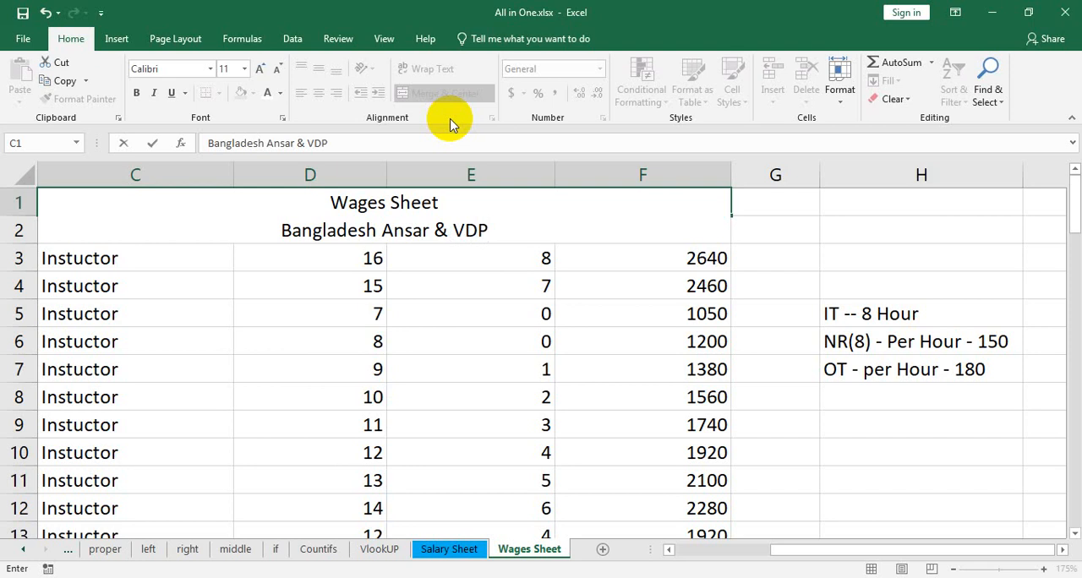
# Add "Mohipal, Feni." as a third line in the title cell and commit the entry
pyautogui.hotkey('alt', 'Return')
pyautogui.write('MOh')
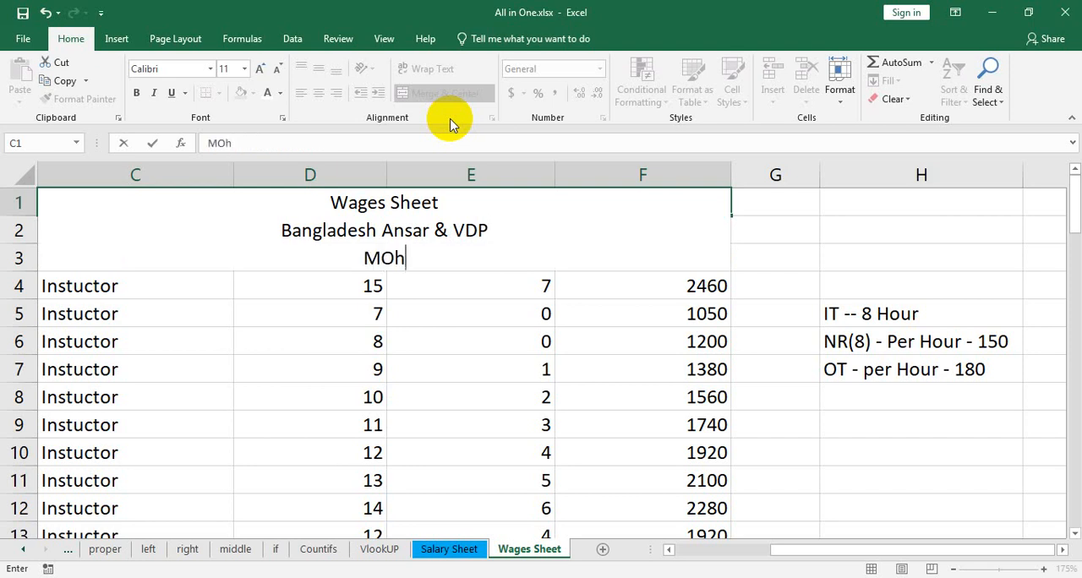
pyautogui.press('BackSpace')
pyautogui.press('BackSpace')
pyautogui.write('ohi')
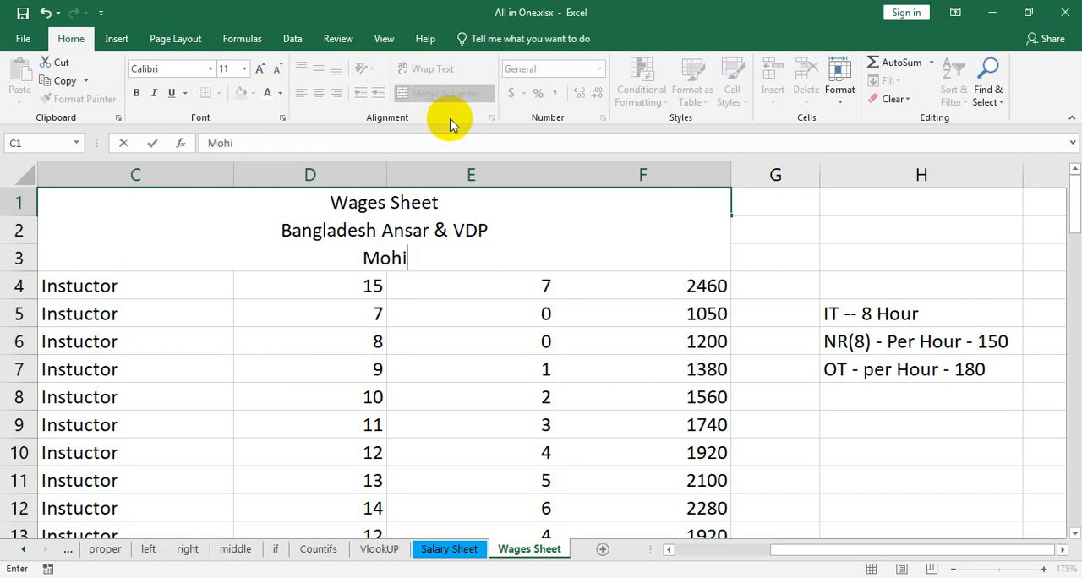
pyautogui.write('pal')
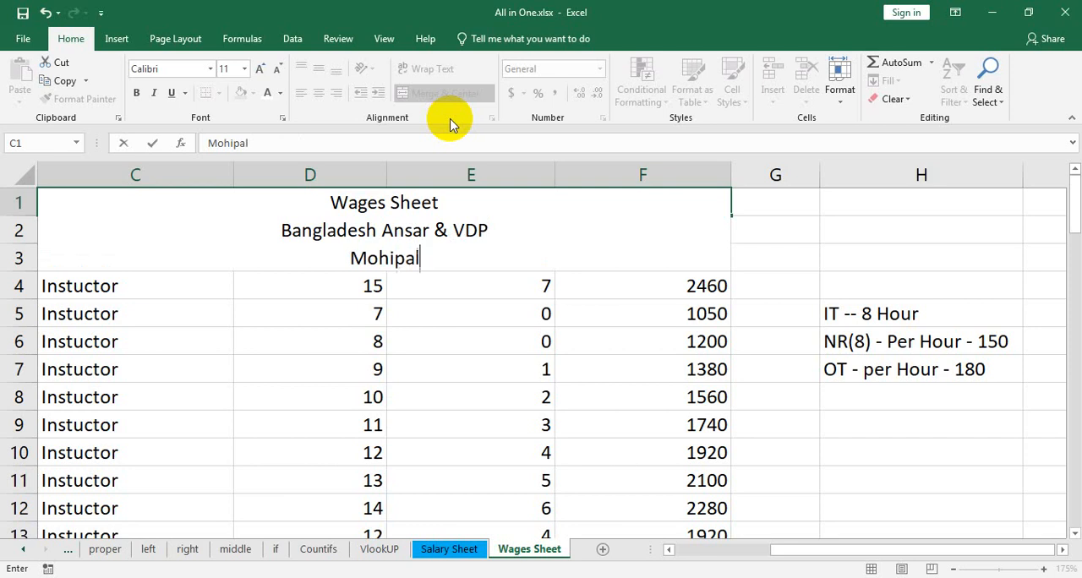
pyautogui.write(', Feni.')
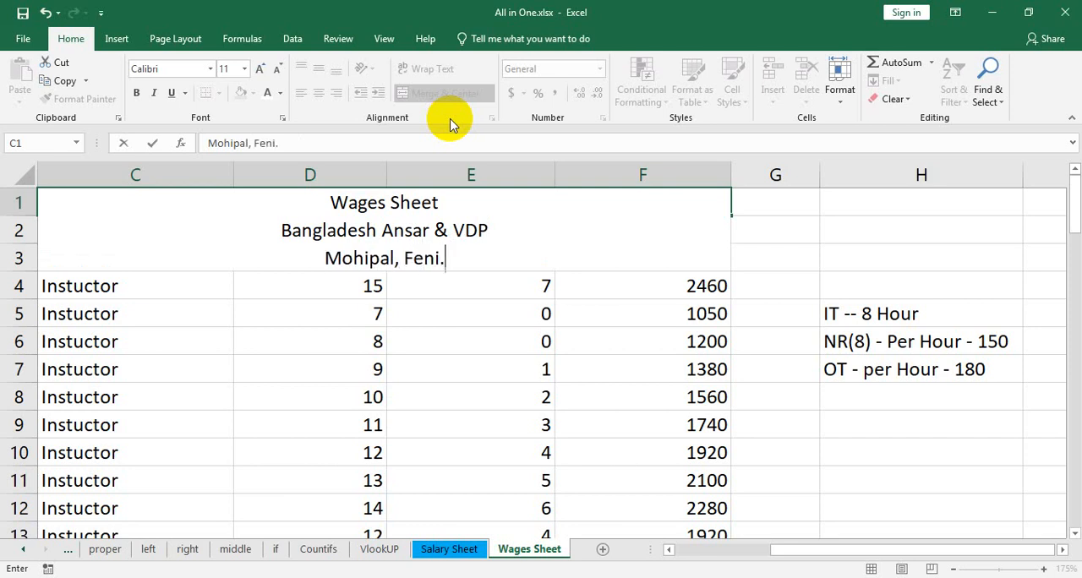
pyautogui.press('Return')
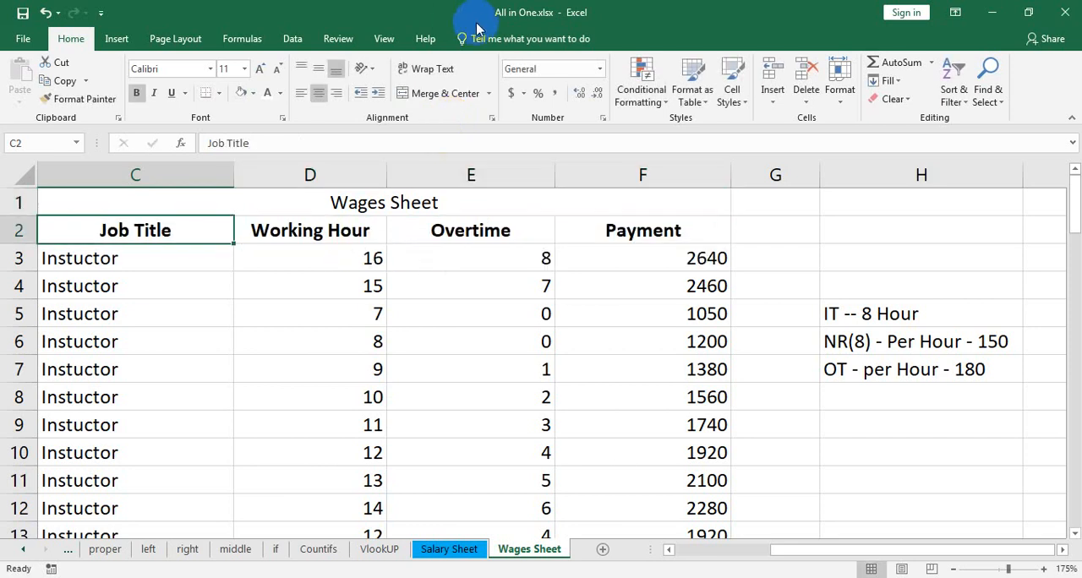
# Try increasing the height of title row 1 to fit its three lines of text
pyautogui.click(478, 201)
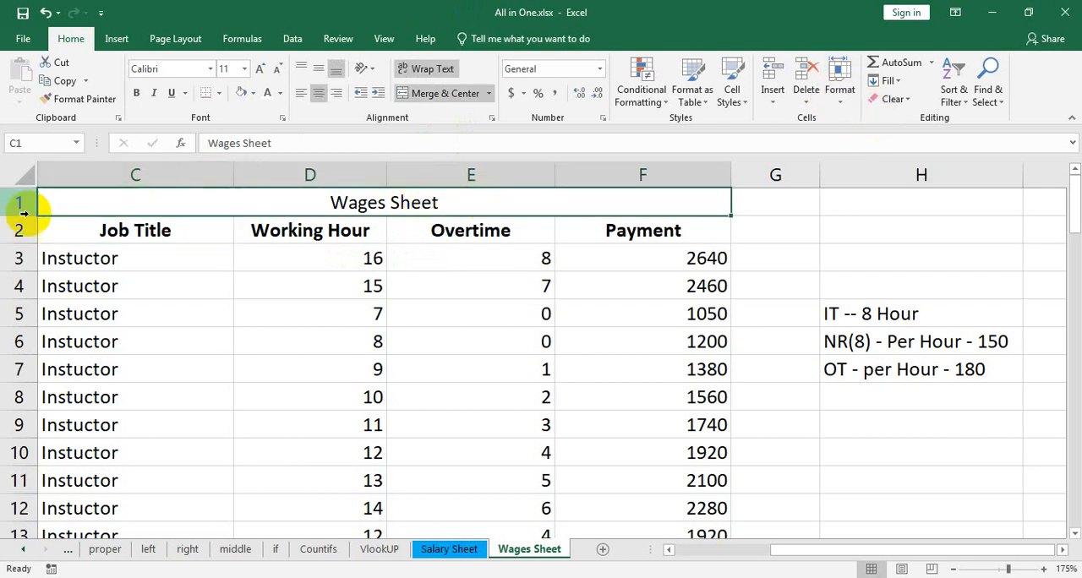
pyautogui.click(839, 85)
pyautogui.click(859, 158)
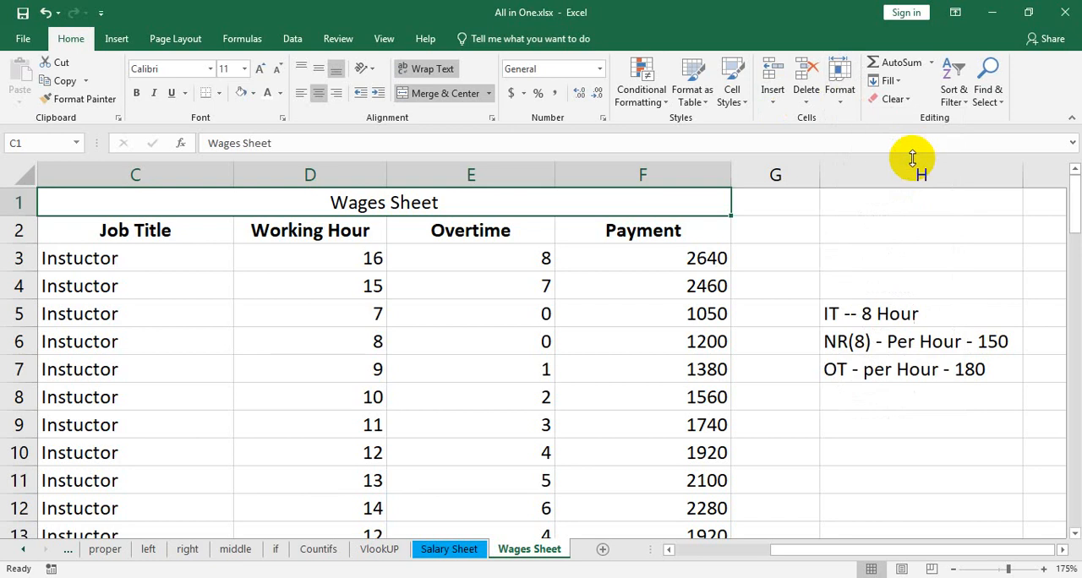
pyautogui.click(847, 100)
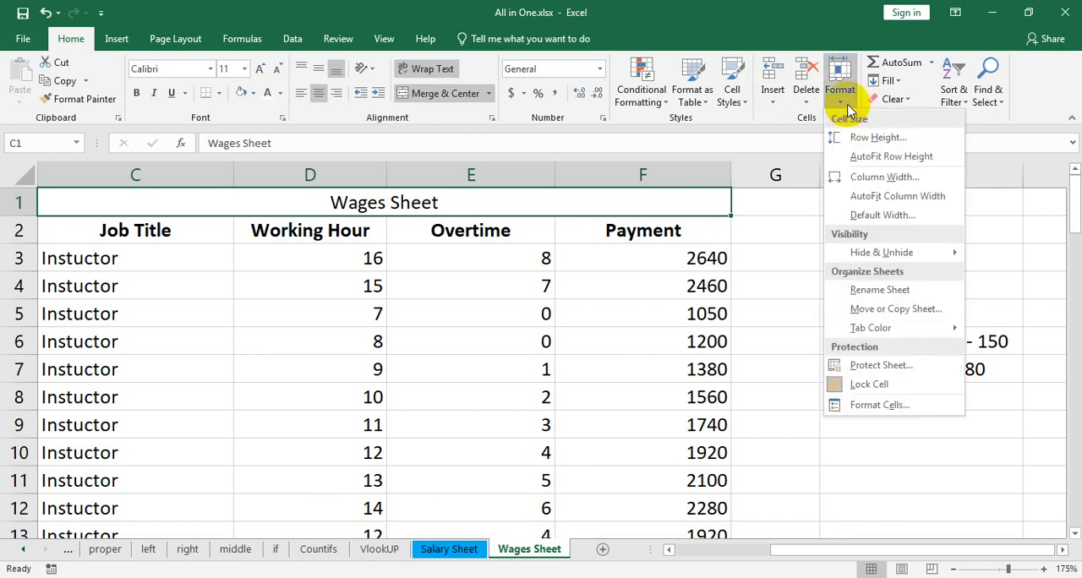
pyautogui.click(896, 141)
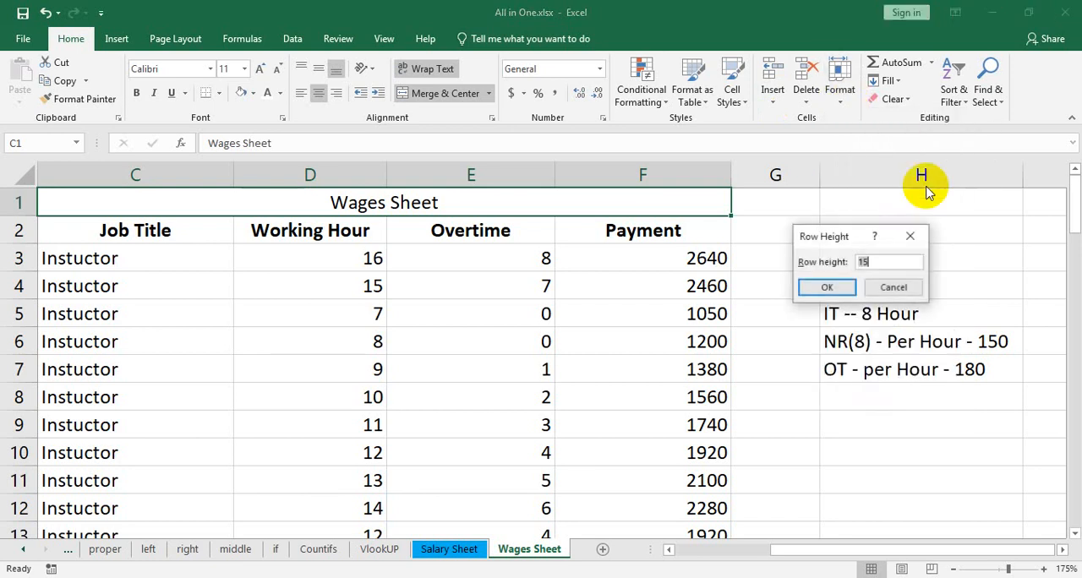
pyautogui.press('Return')
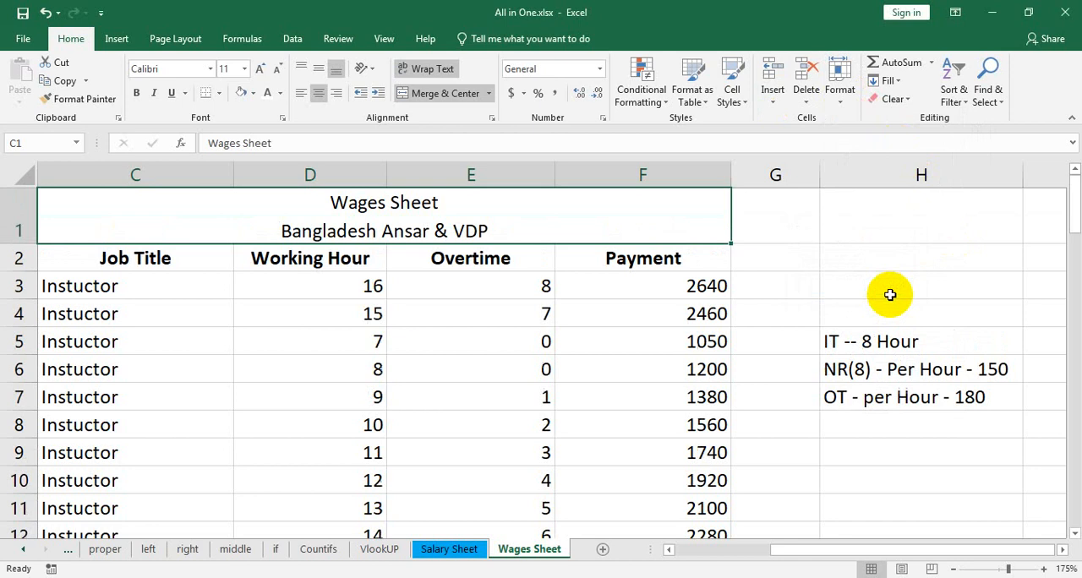
pyautogui.click(850, 101)
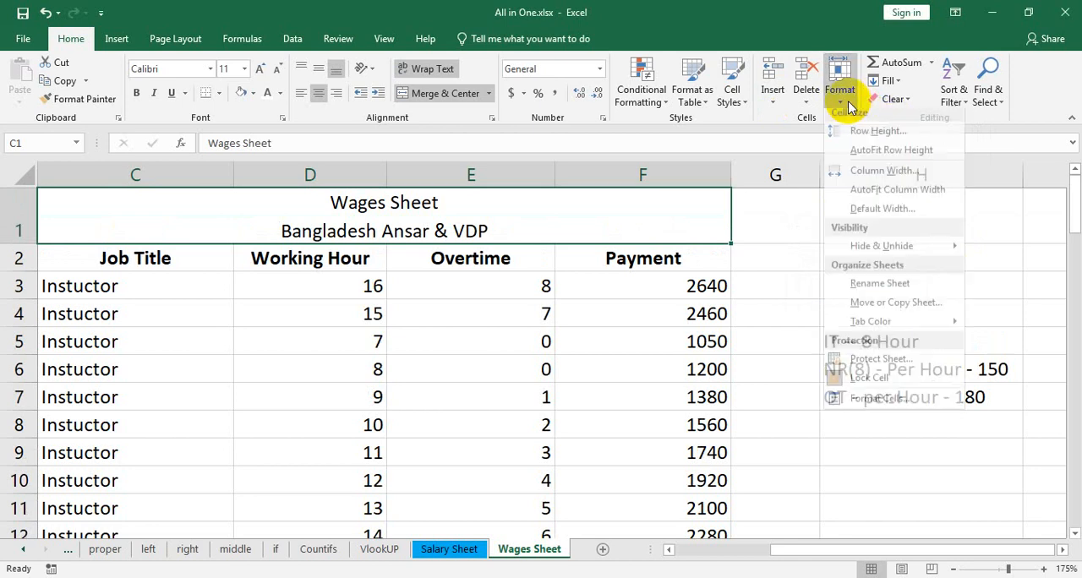
pyautogui.click(888, 139)
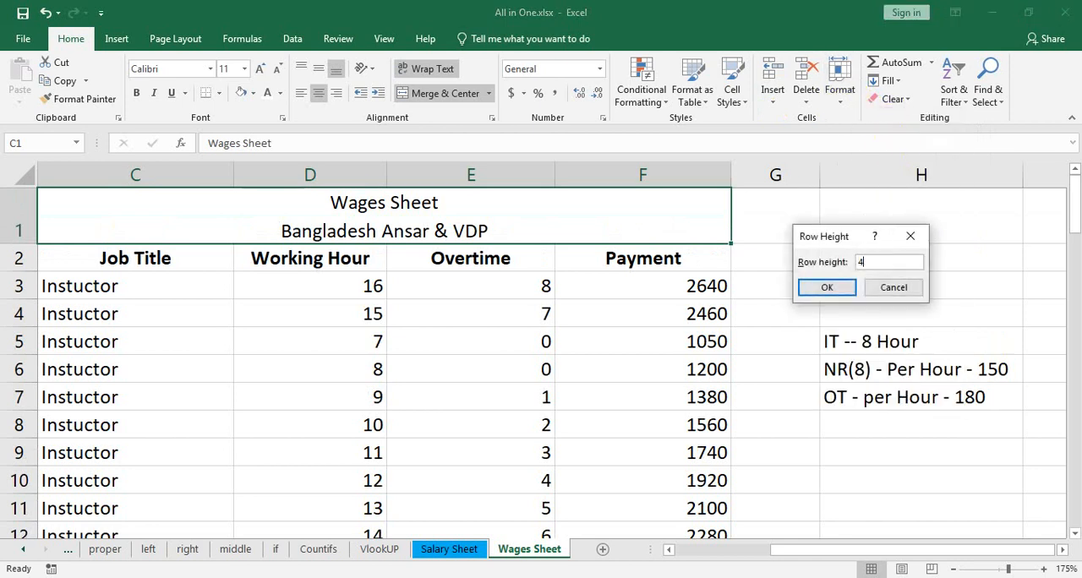
pyautogui.press('Return')
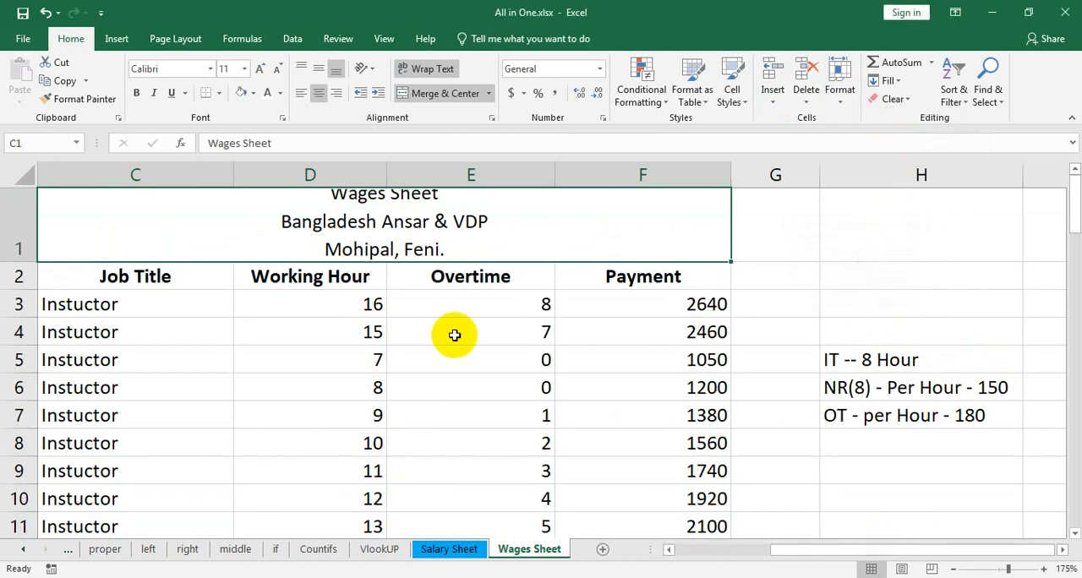
# Set the height of title row 1 to 50
pyautogui.click(839, 91)
pyautogui.click(902, 141)
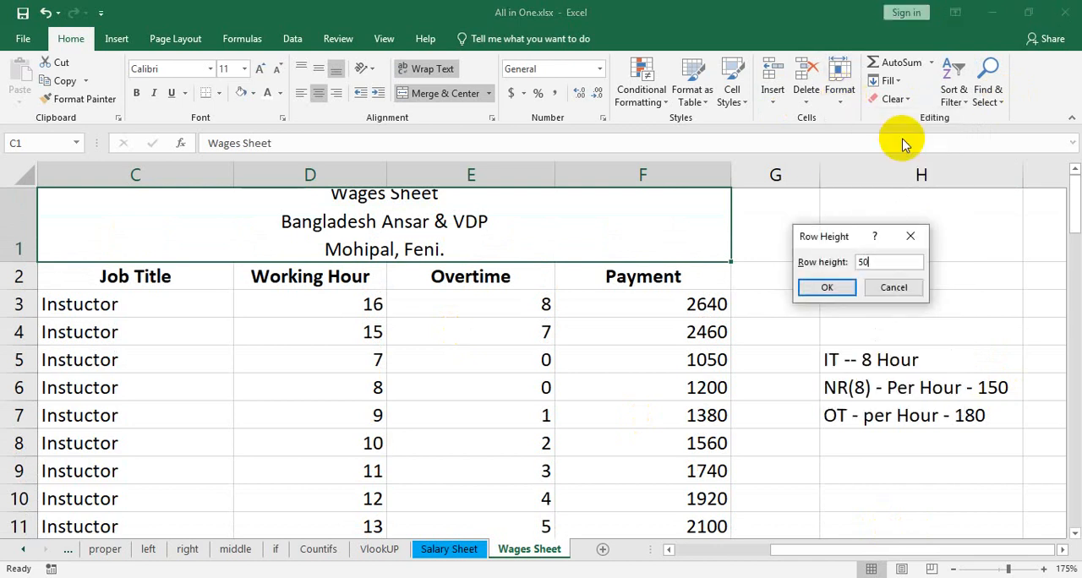
pyautogui.press('Return')
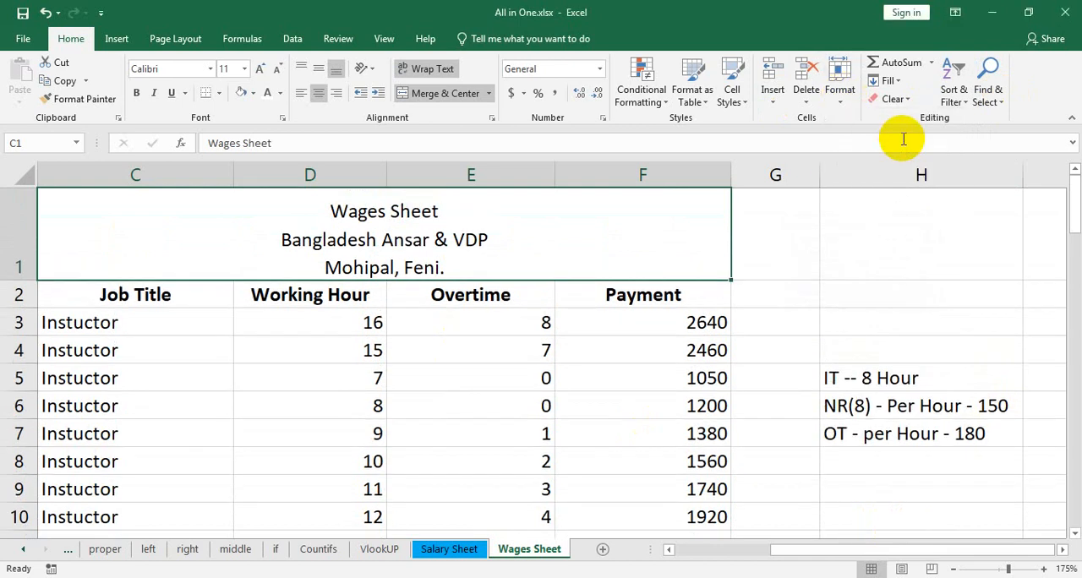
# Middle-align the title cell vertically and make its text bold at size 14
pyautogui.click(319, 75)
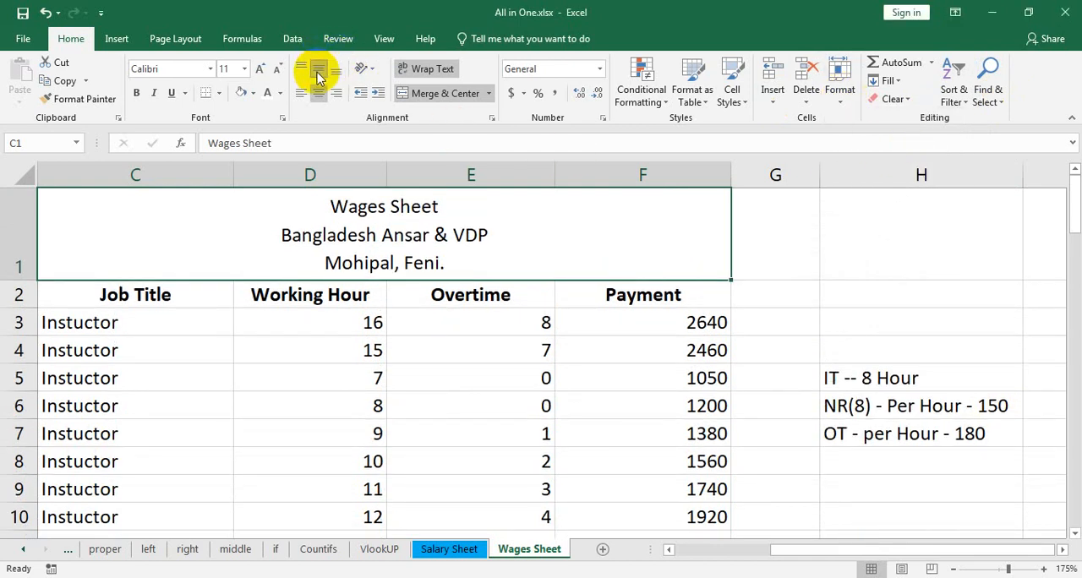
pyautogui.click(136, 91)
pyautogui.click(259, 69)
pyautogui.click(260, 69)
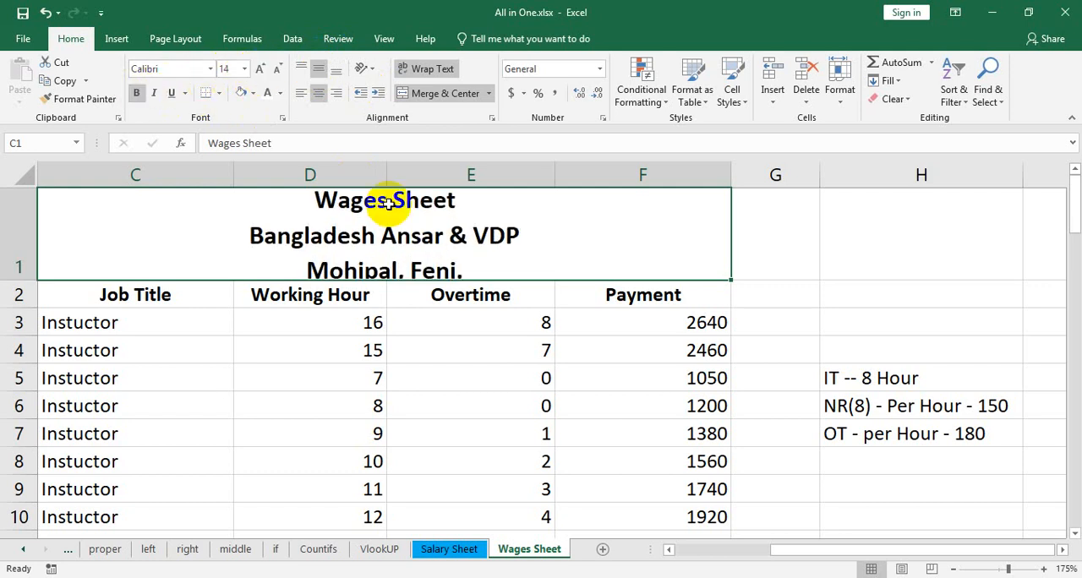
# Reduce the title's second and third lines, "Bangladesh Ansar & VDP" and "Mohipal, Feni.", to font size 10
pyautogui.doubleClick(466, 275)
pyautogui.moveTo(466, 276); pyautogui.dragTo(245, 251)
pyautogui.click(276, 71)
pyautogui.click(276, 71)
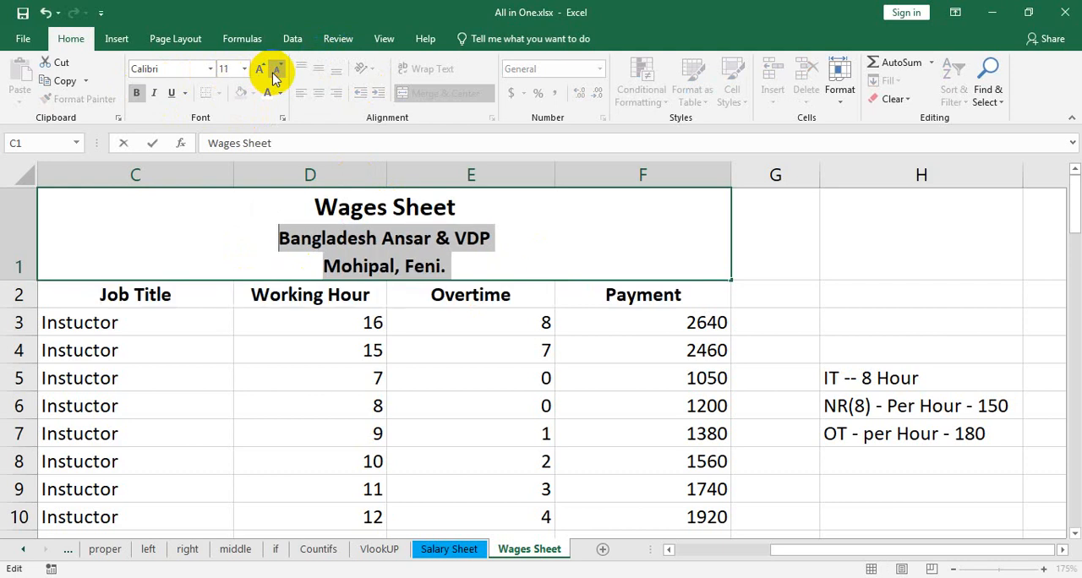
pyautogui.click(276, 71)
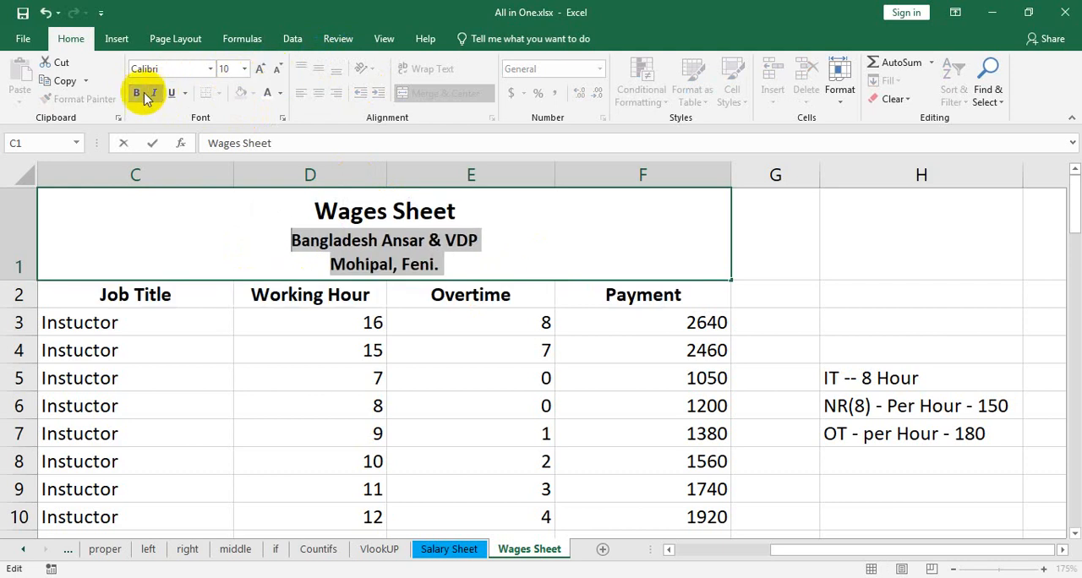
pyautogui.click(586, 269)
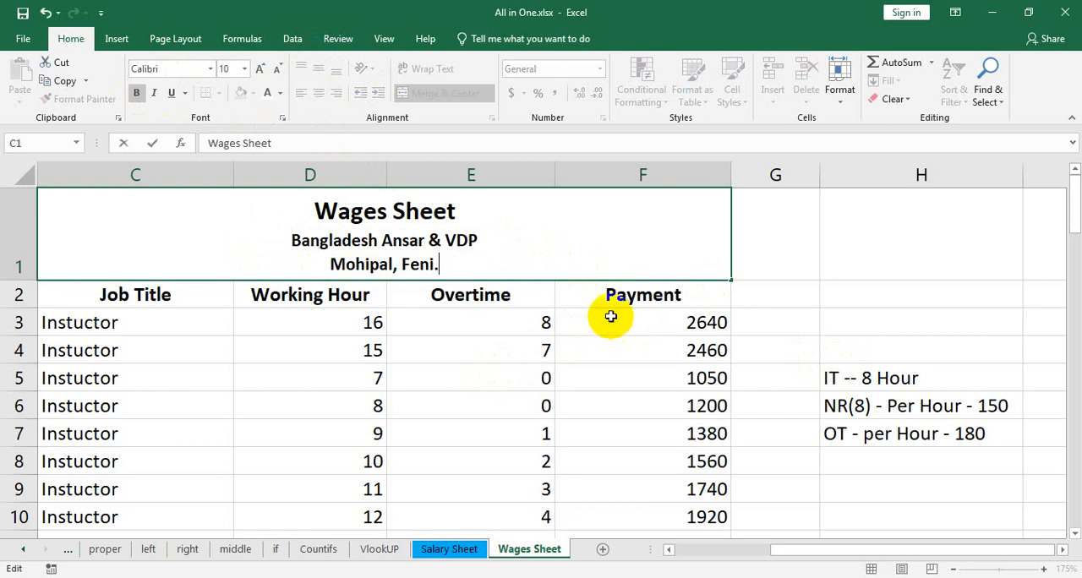
# Extend the merged and centered title in row 1 so it spans columns A to F
pyautogui.press('Escape')
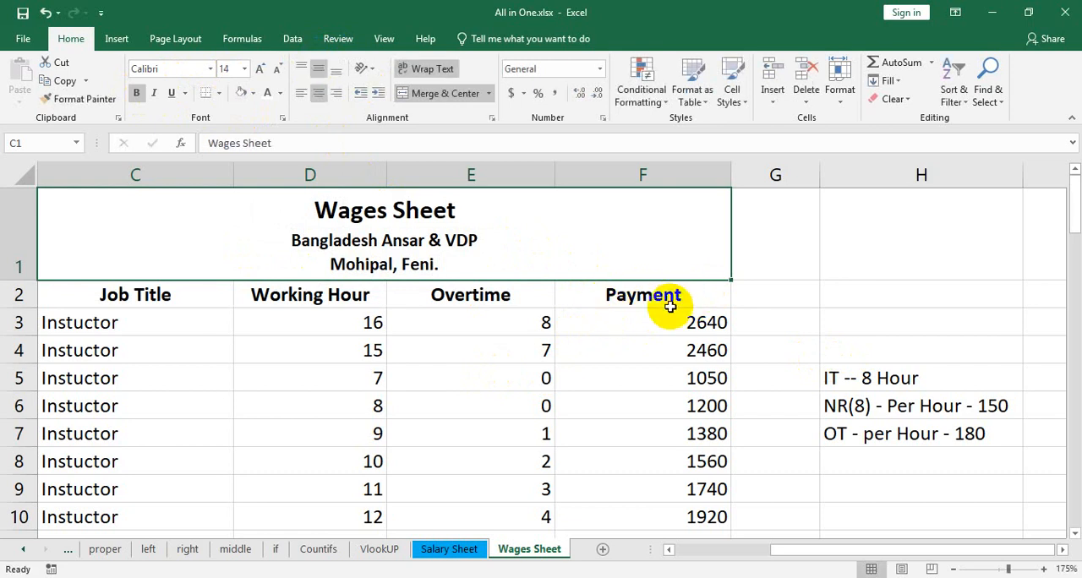
pyautogui.click(670, 306)
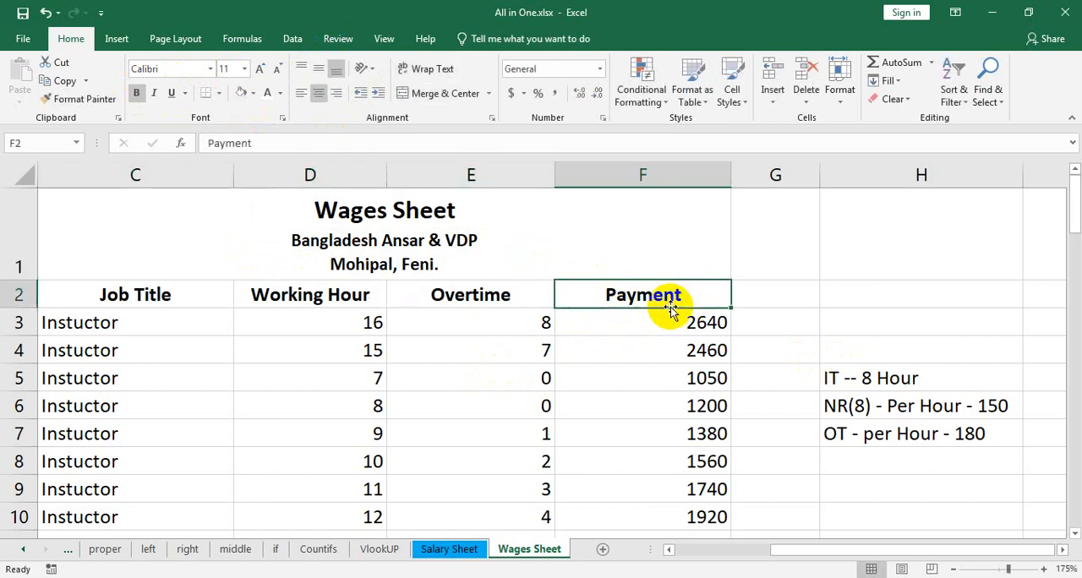
pyautogui.click(328, 298)
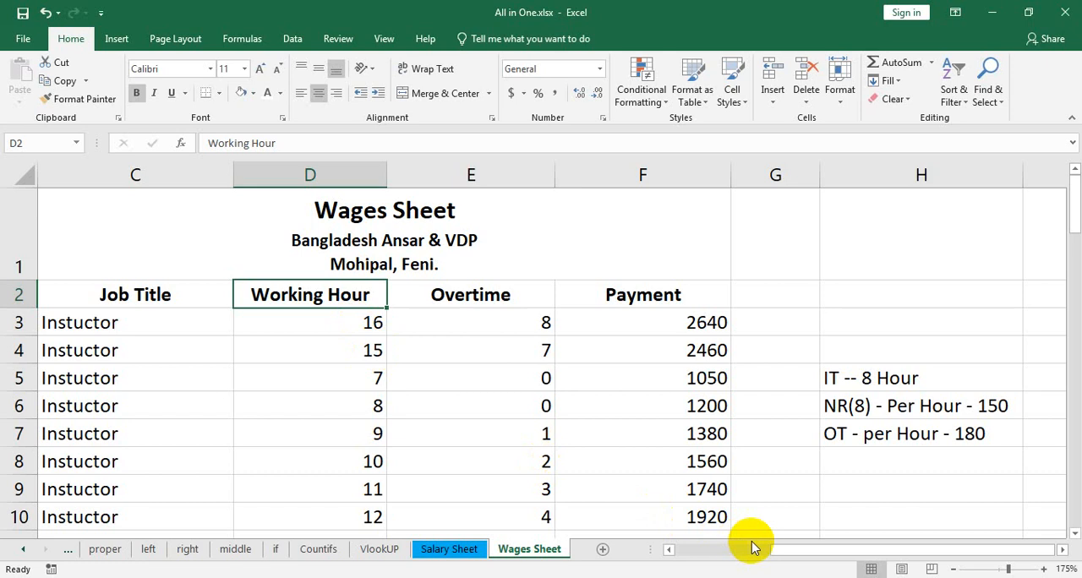
pyautogui.moveTo(776, 548); pyautogui.dragTo(681, 542)
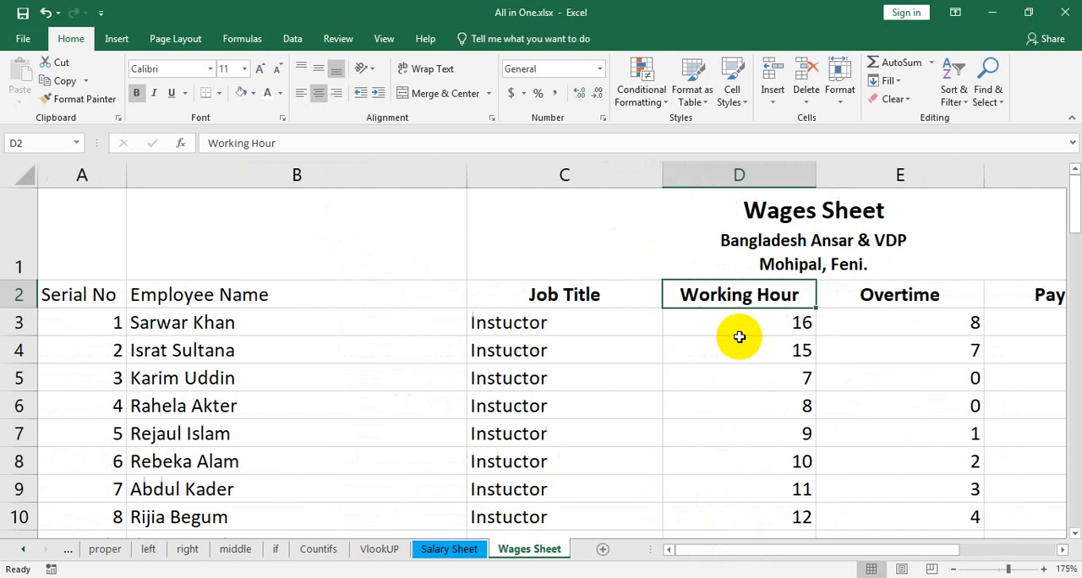
pyautogui.scroll(-1, 796, 352)
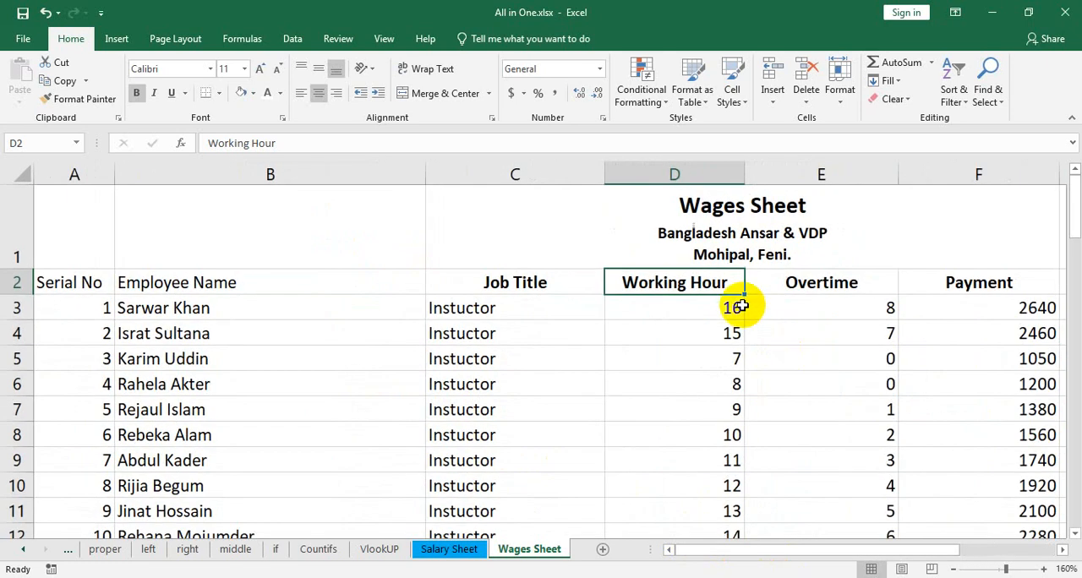
pyautogui.scroll(-3, 676, 286)
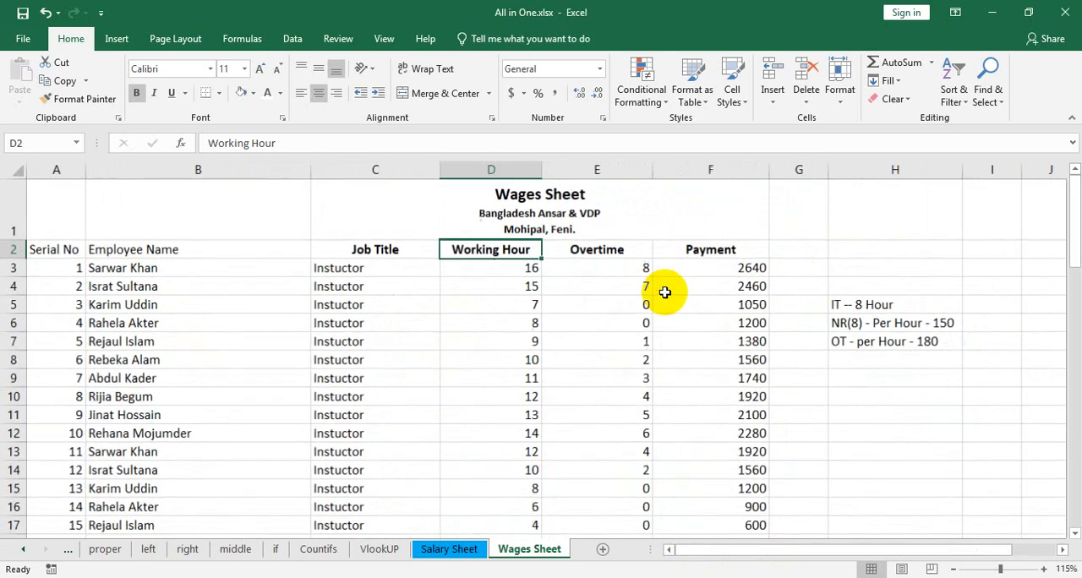
pyautogui.moveTo(734, 227); pyautogui.dragTo(56, 216)
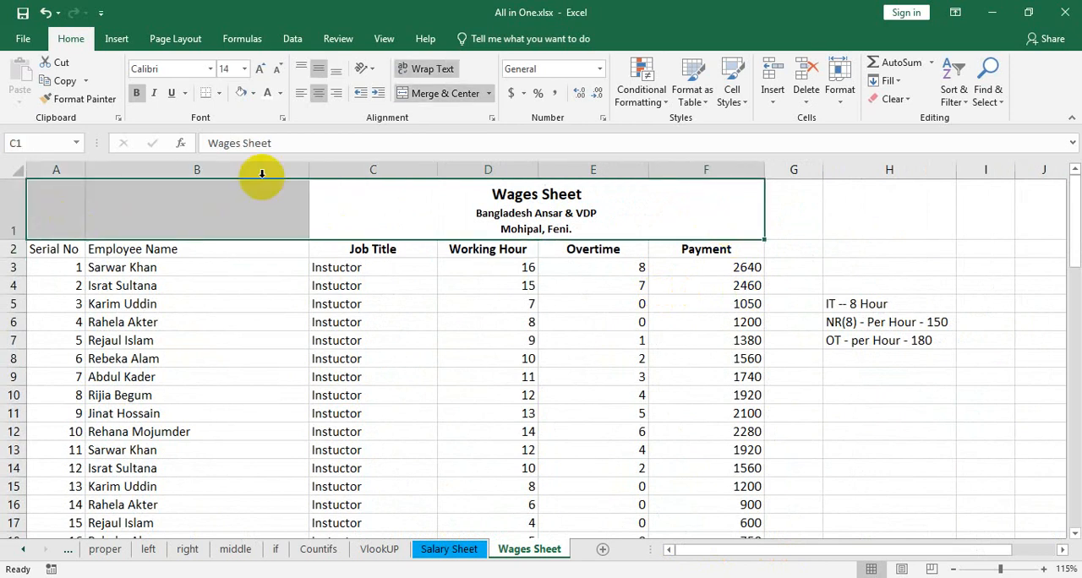
pyautogui.click(440, 95)
pyautogui.click(439, 95)
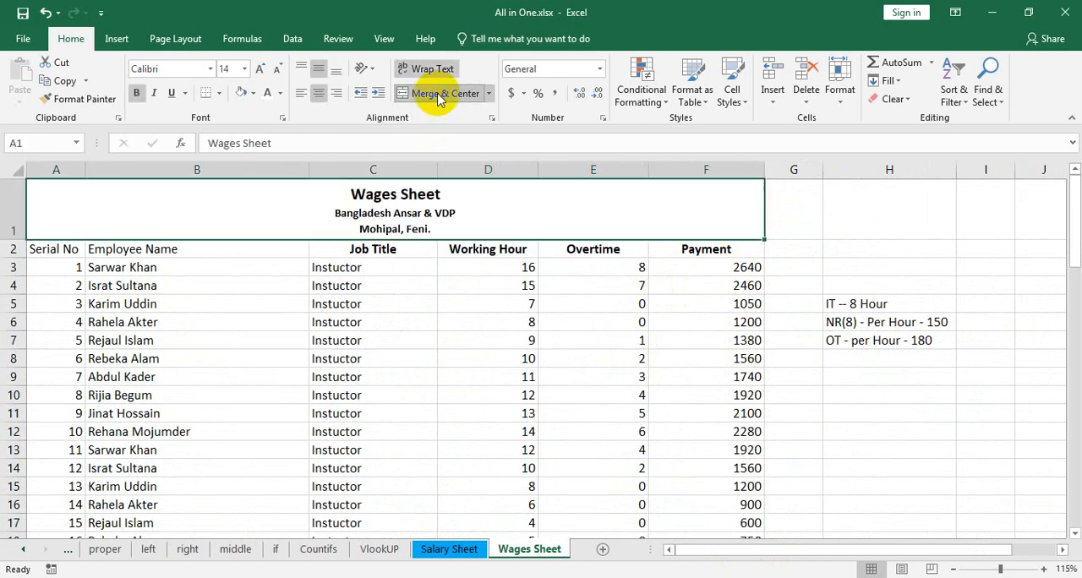
# Hide the Working Hour column
pyautogui.click(342, 252)
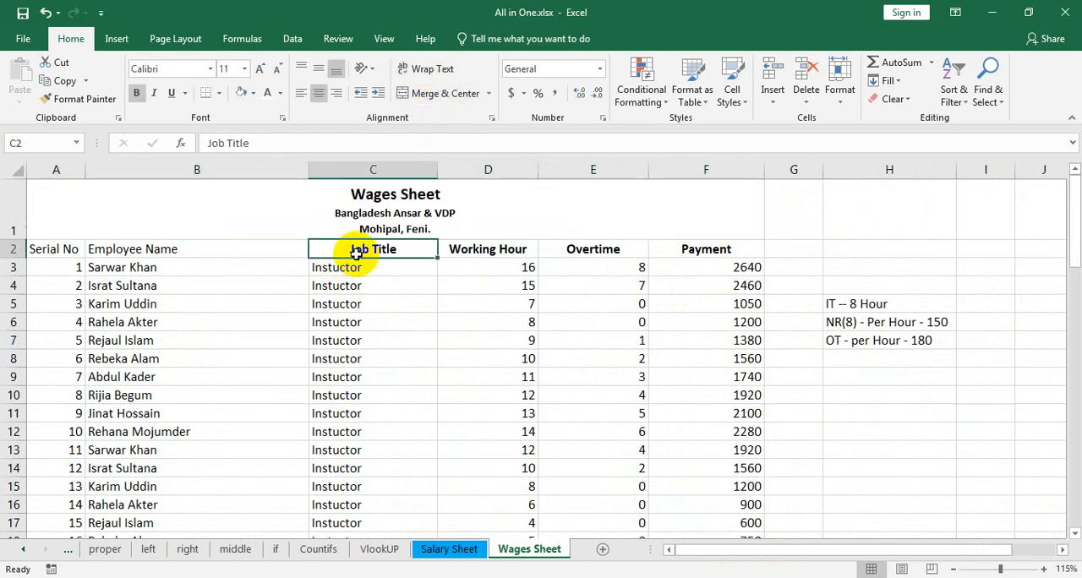
pyautogui.rightClick(356, 252)
pyautogui.press('Escape')
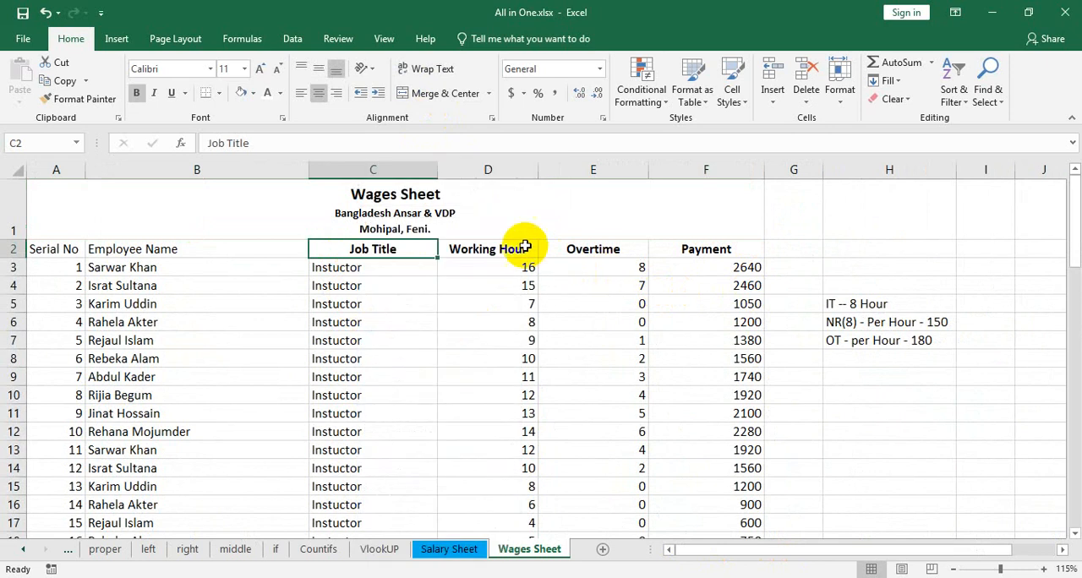
pyautogui.click(508, 249)
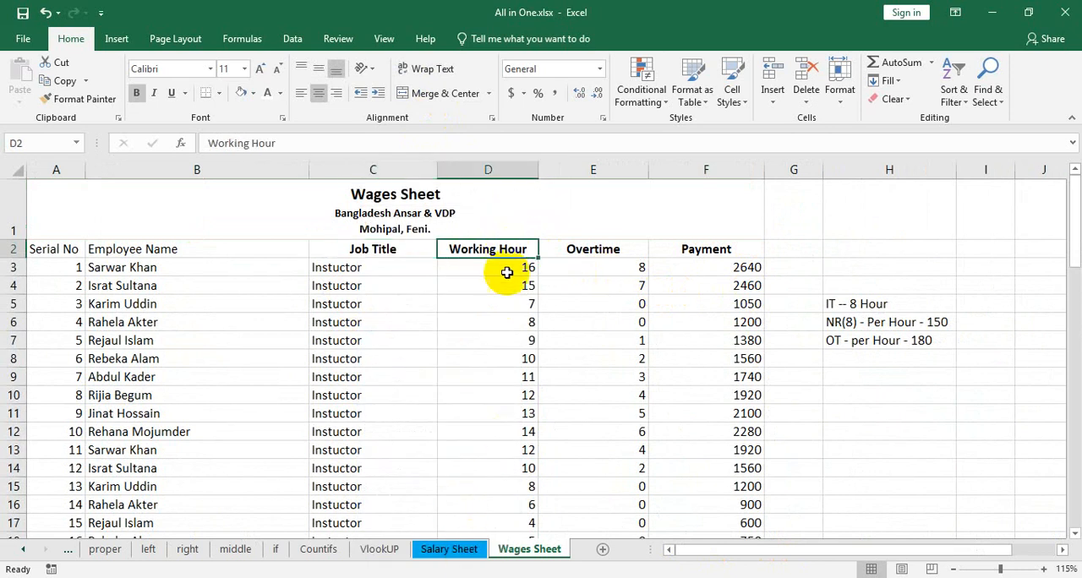
pyautogui.rightClick(499, 249)
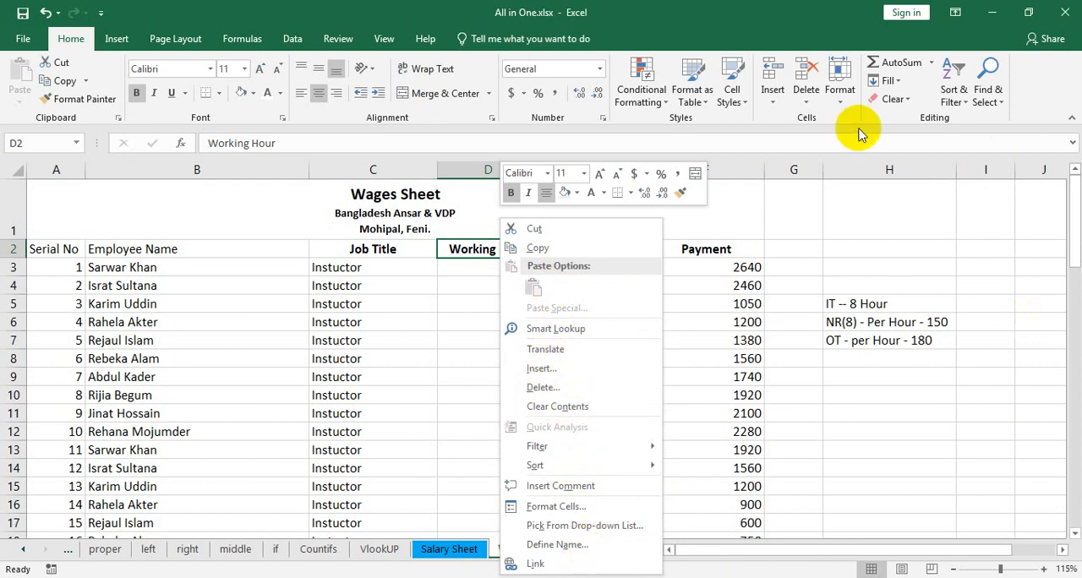
pyautogui.click(850, 104)
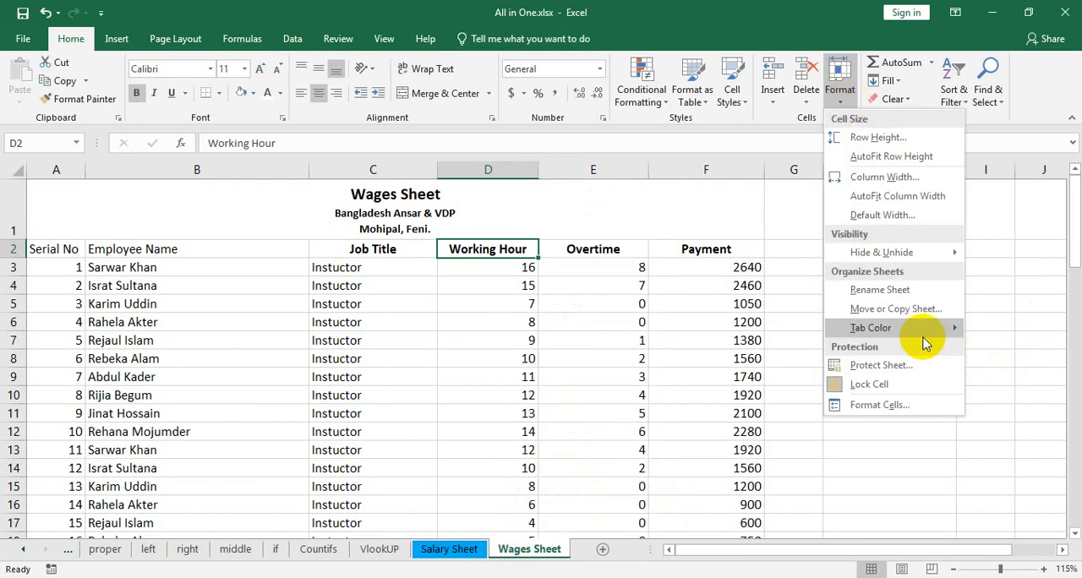
pyautogui.moveTo(921, 252)
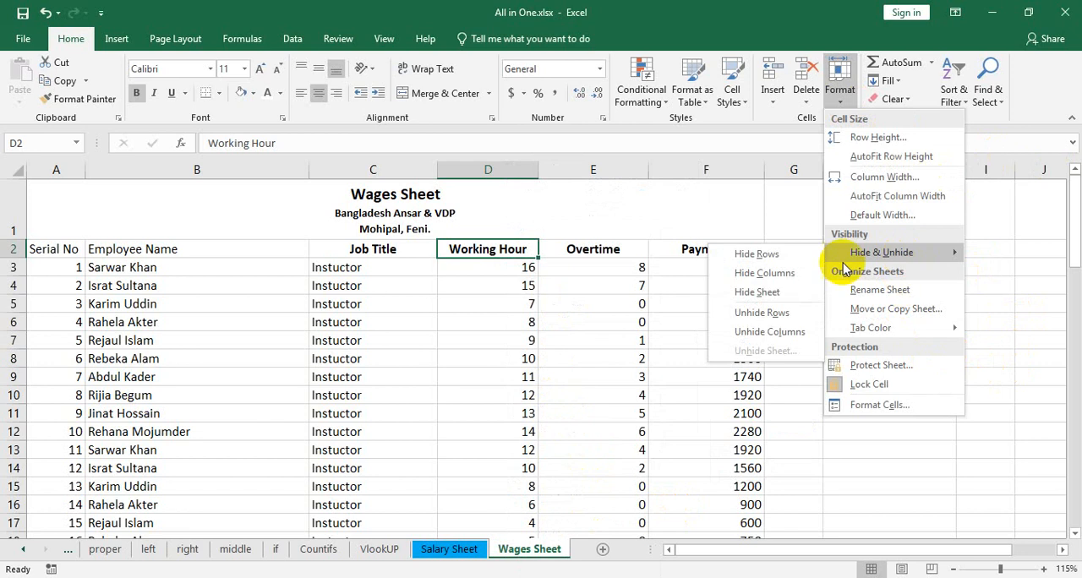
pyautogui.click(763, 274)
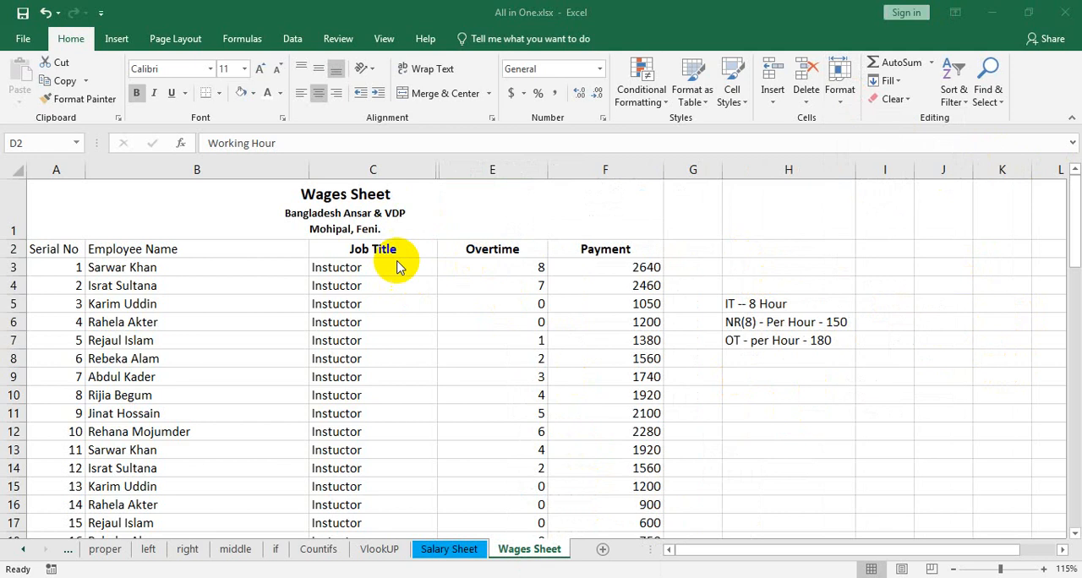
# Hide the Overtime column as well, and undo that hiding
pyautogui.rightClick(504, 249)
pyautogui.click(840, 89)
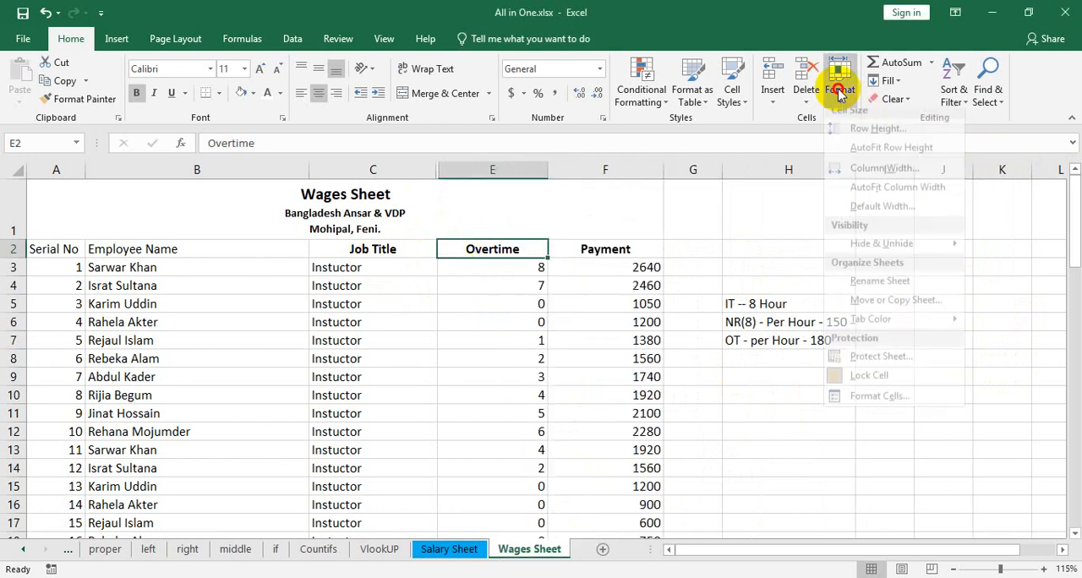
pyautogui.moveTo(918, 252)
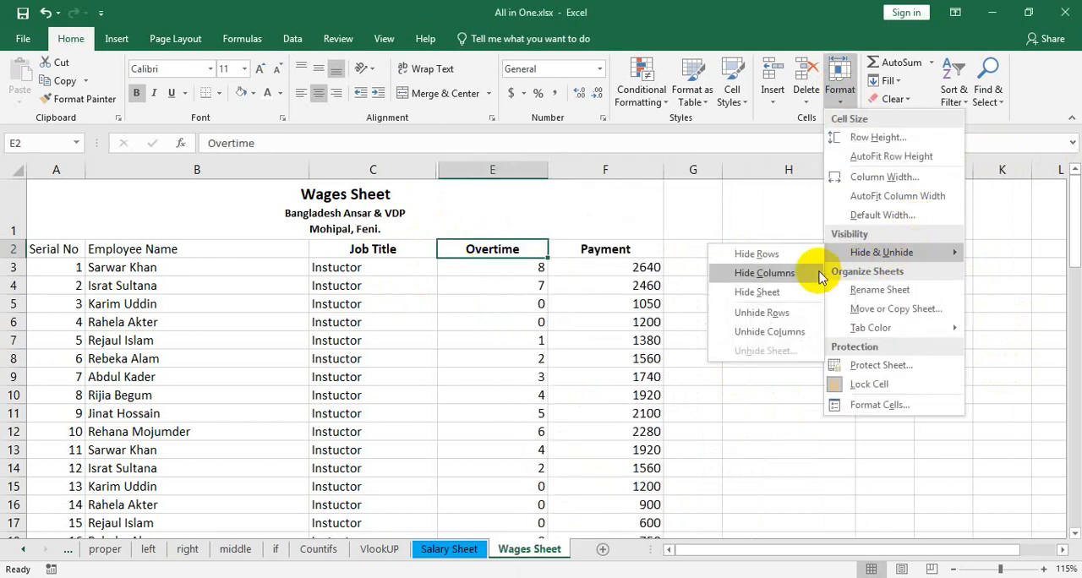
pyautogui.click(763, 273)
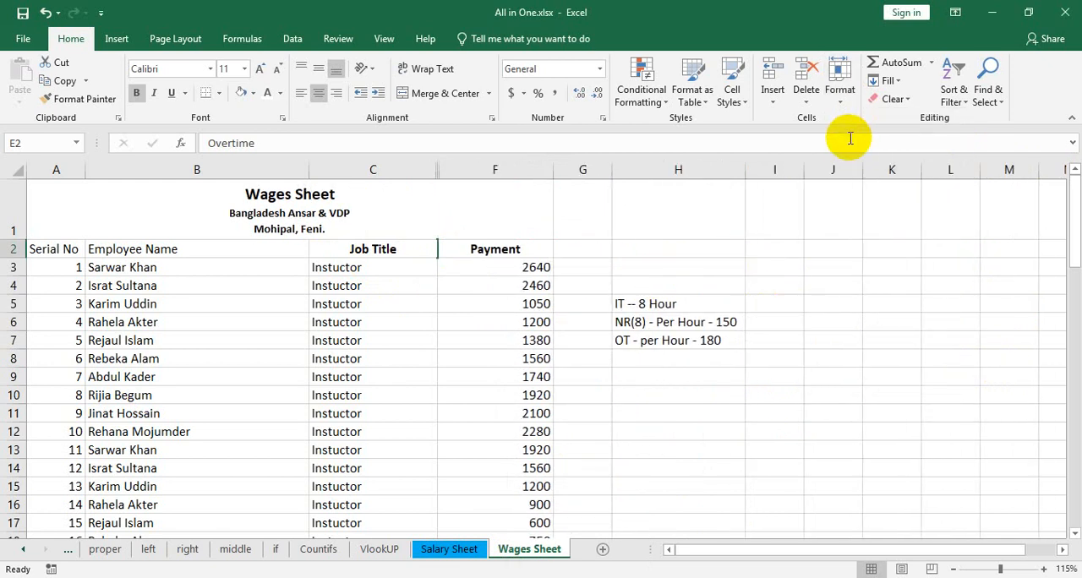
pyautogui.hotkey('ctrl', 'z')
# Try to unhide the Working Hour column with only the Overtime header cell selected
pyautogui.click(840, 97)
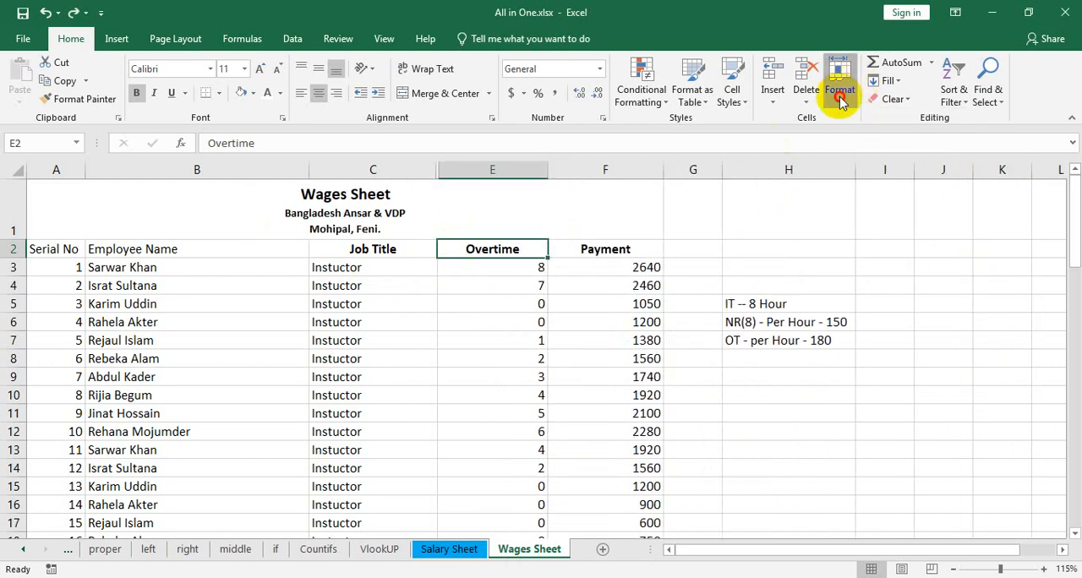
pyautogui.moveTo(878, 258)
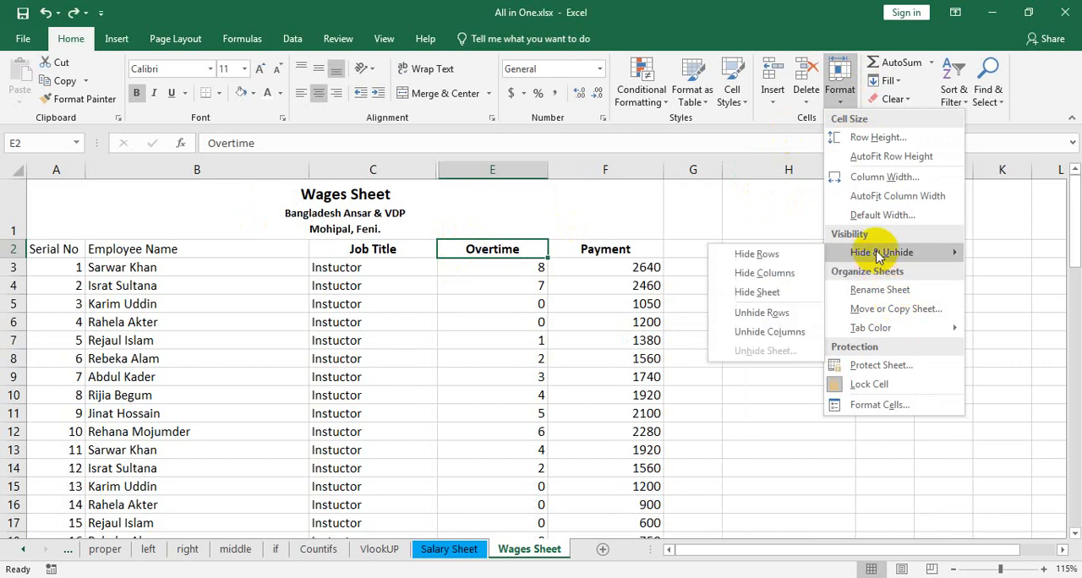
pyautogui.click(770, 333)
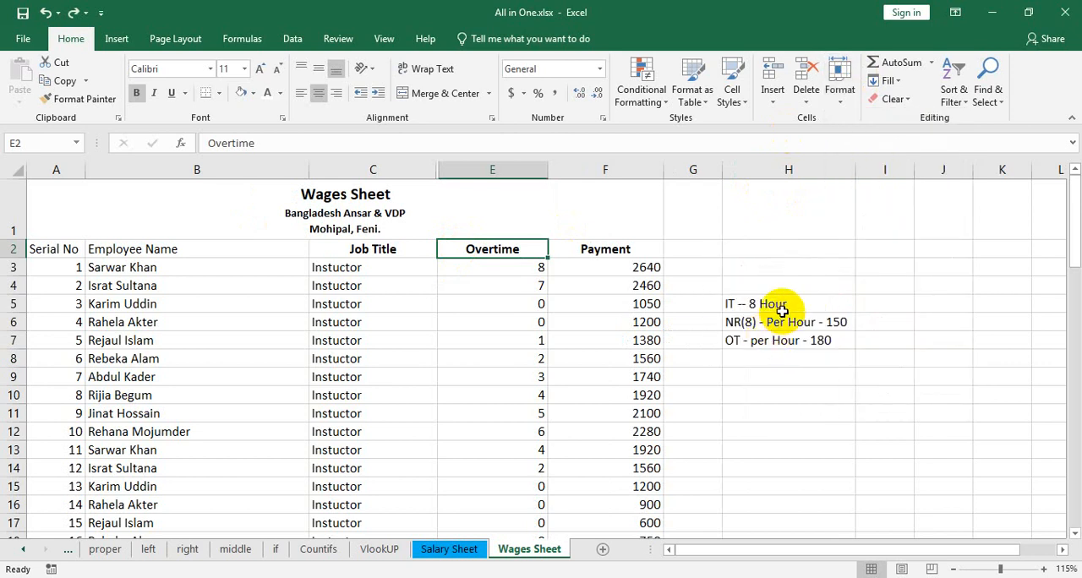
# Unhide the Working Hour column by selecting the header cells from Job Title through Overtime around it
pyautogui.click(524, 321)
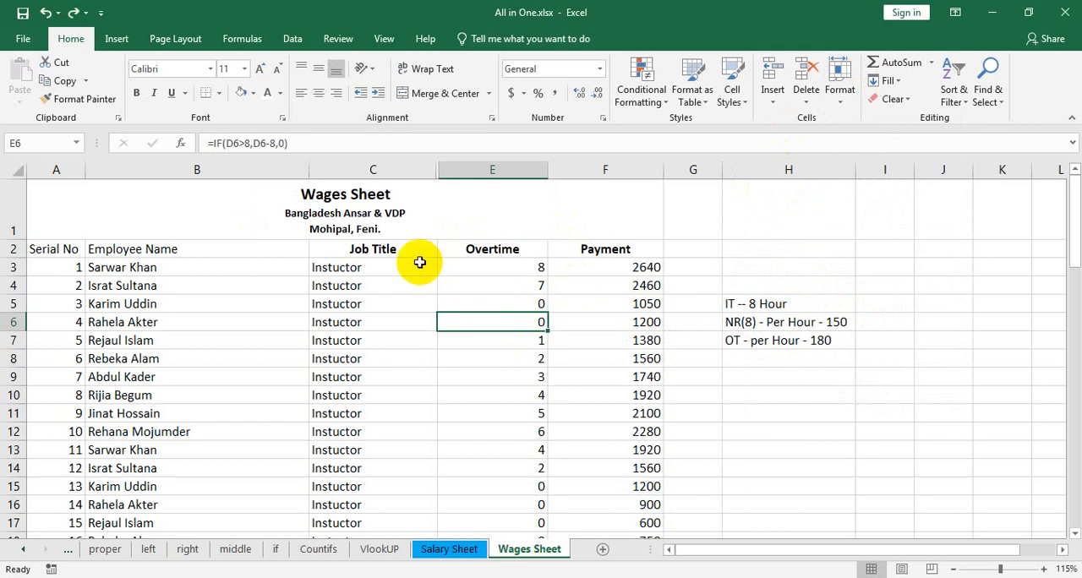
pyautogui.moveTo(387, 249); pyautogui.dragTo(476, 251)
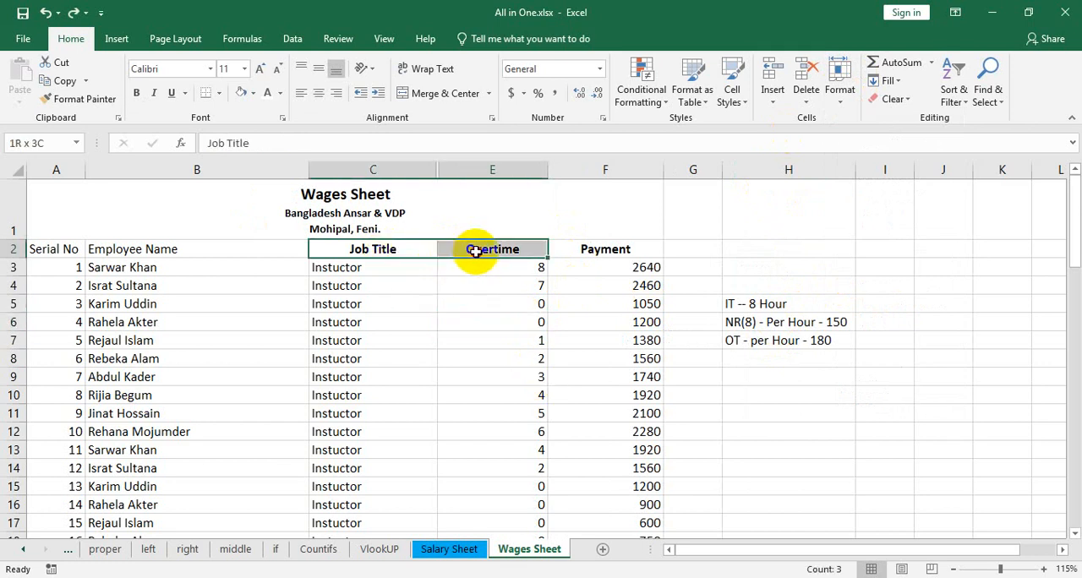
pyautogui.click(840, 89)
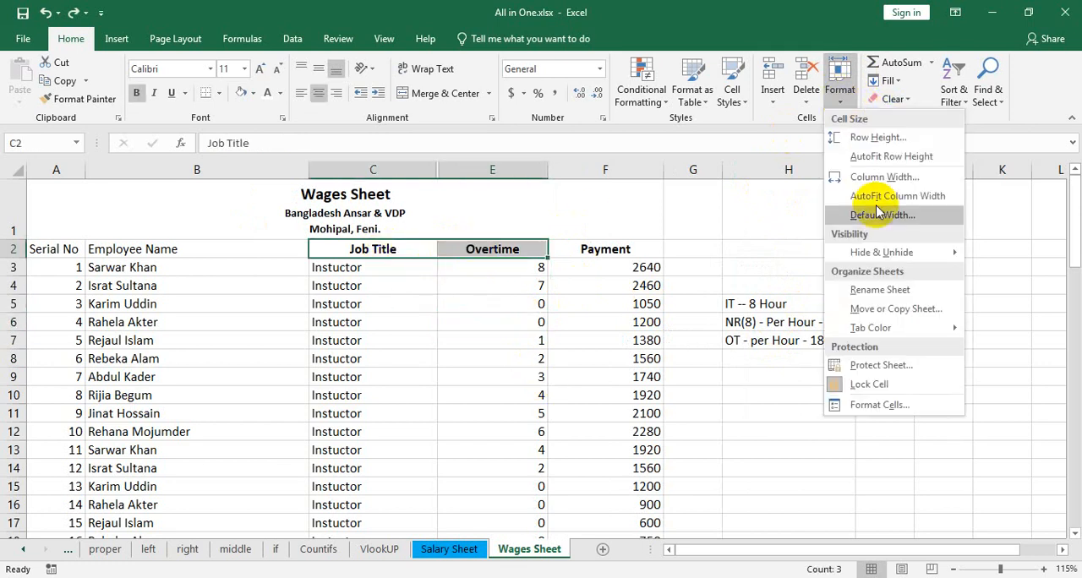
pyautogui.moveTo(884, 252)
pyautogui.click(784, 329)
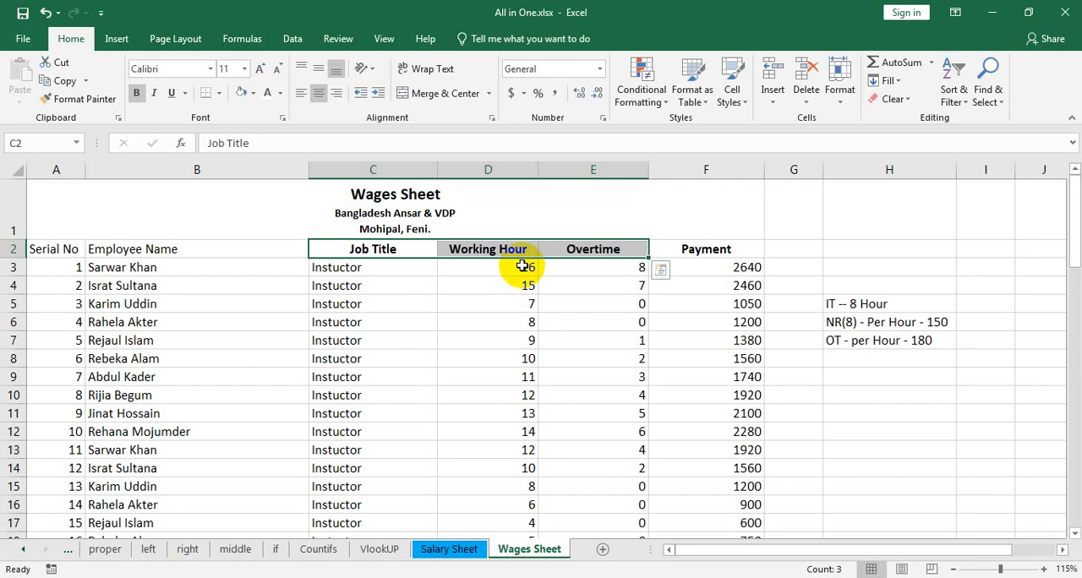
# Select the entire row 17 of the wages table
pyautogui.scroll(-3, 73, 404)
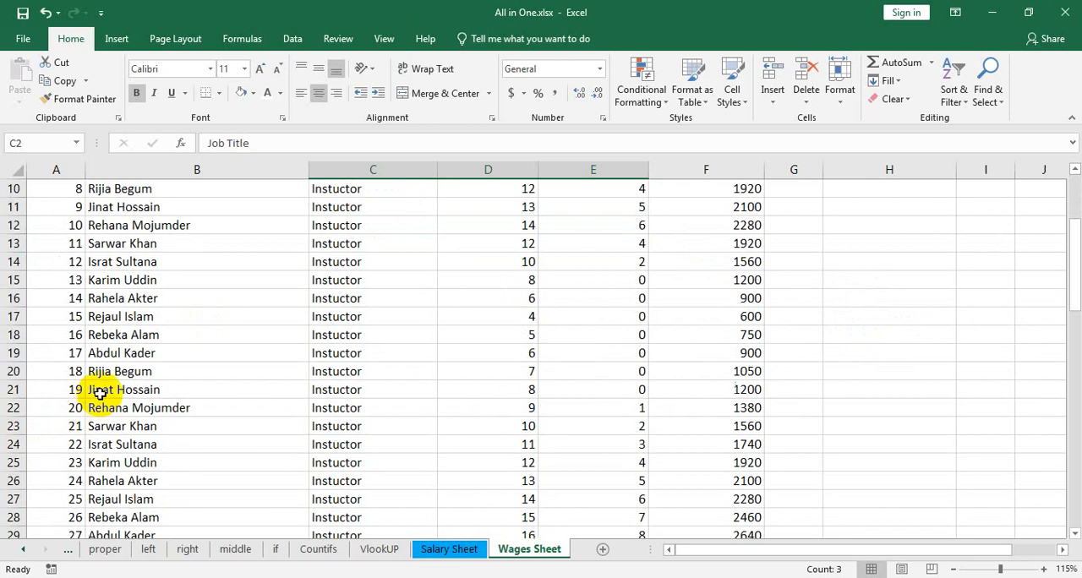
pyautogui.click(17, 317)
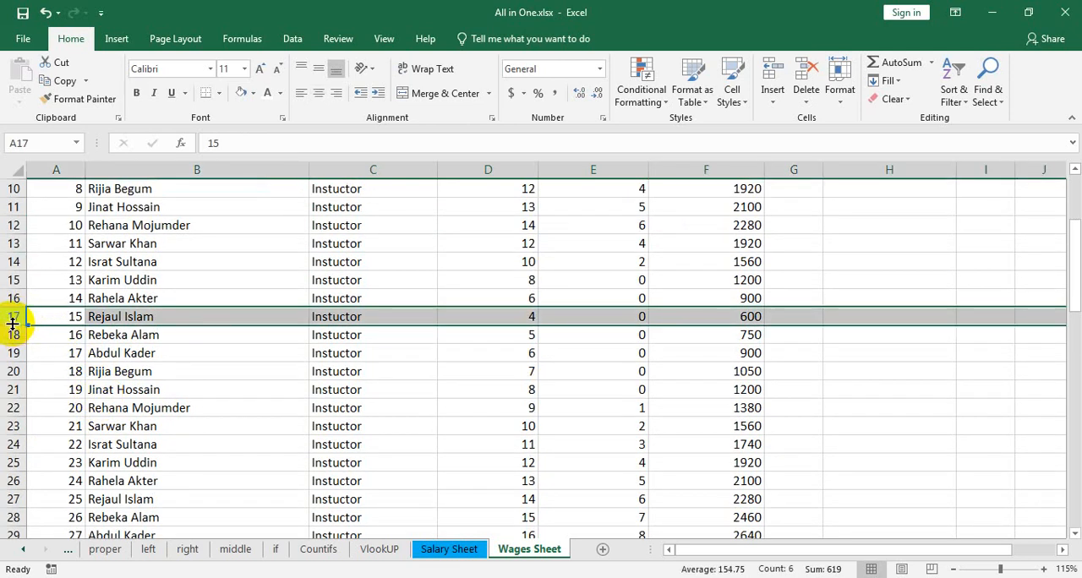
pyautogui.scroll(3, 288, 336)
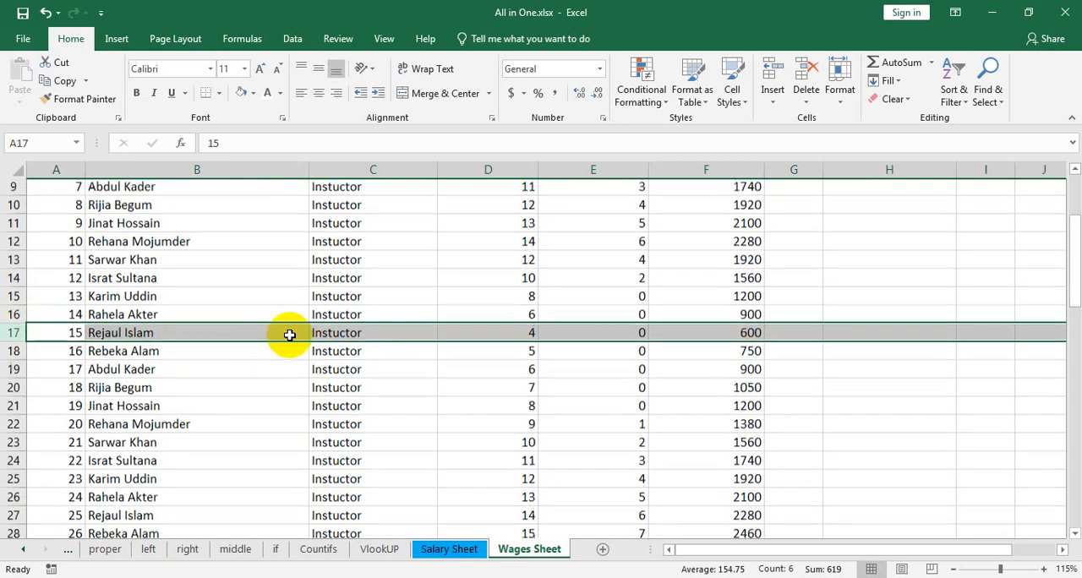